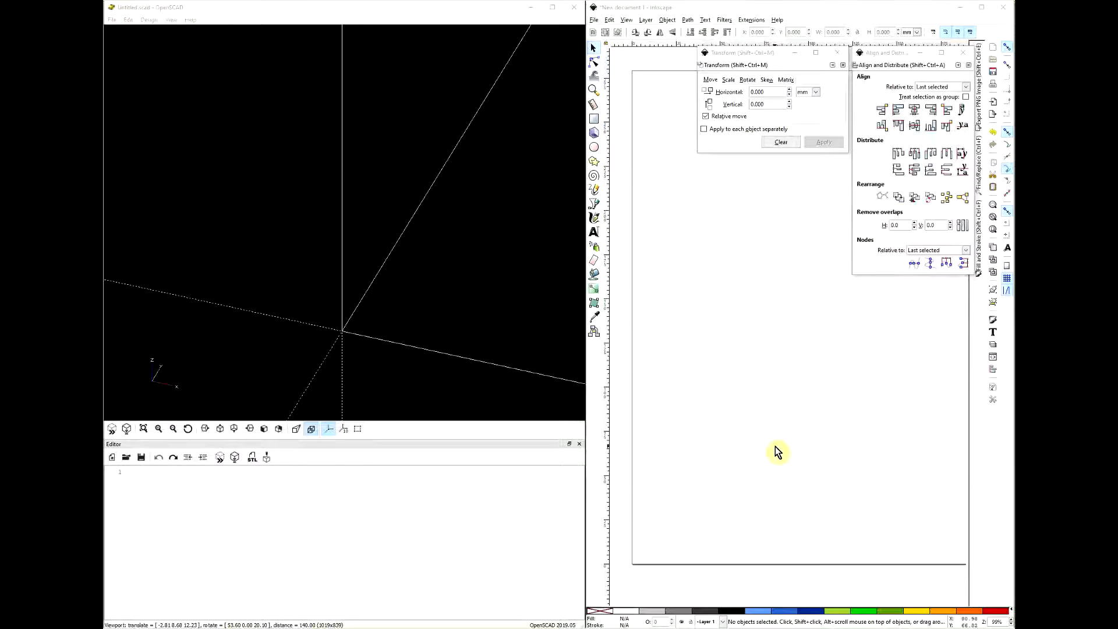
- Draw a closed, filled polygon with six straight sides in the middle of the page using the Bezier tool
left_click(593, 203)
left_click(702, 320)
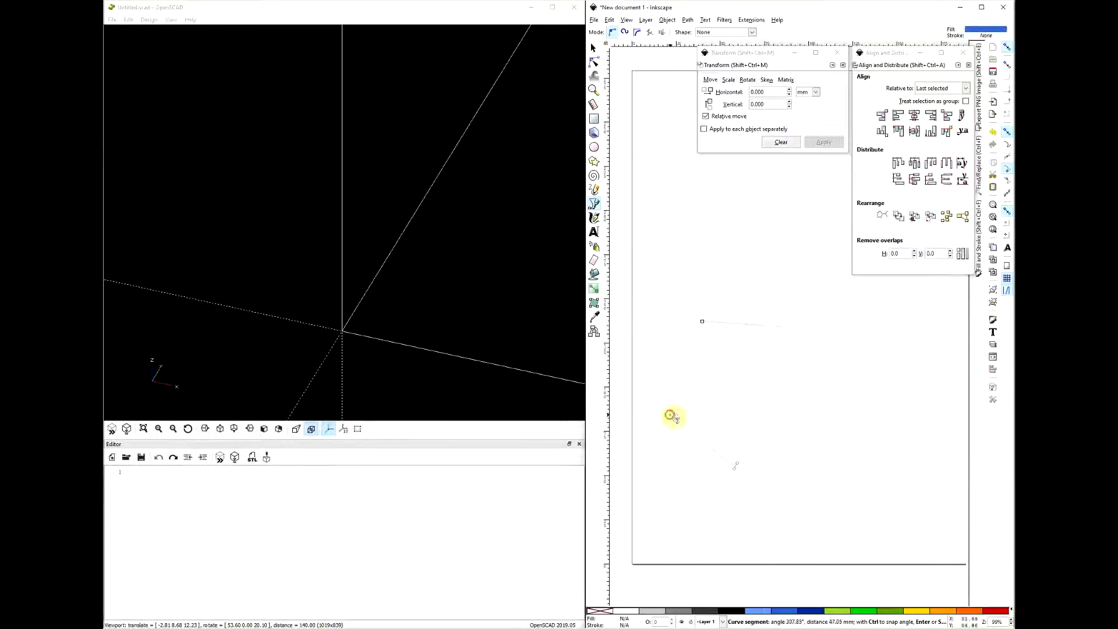
left_click(705, 359)
left_click(702, 321)
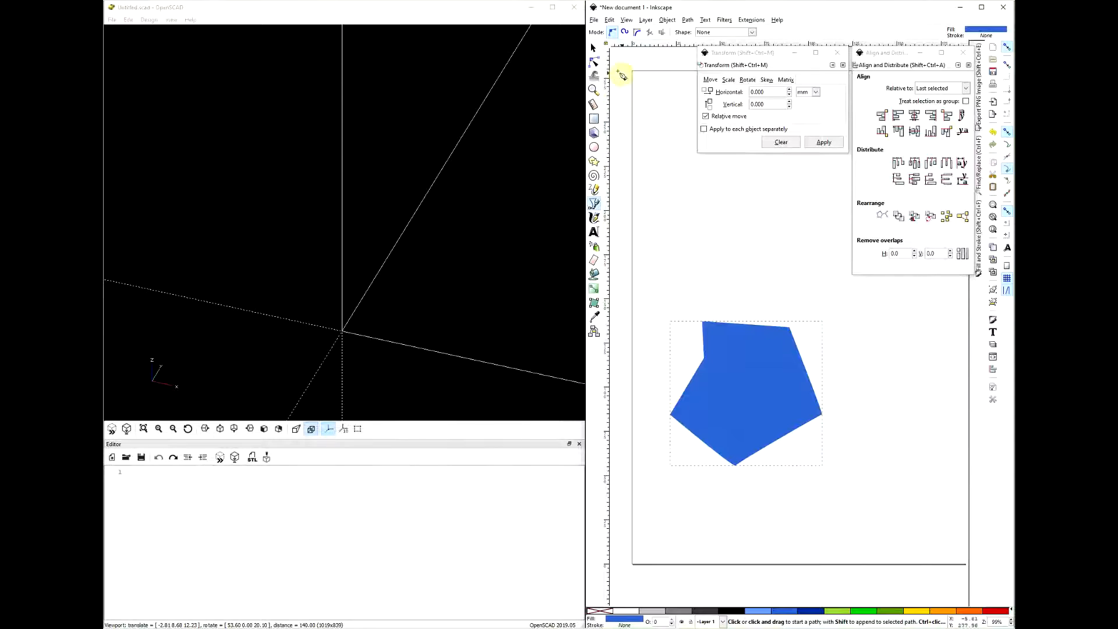
- Select the blue polygon and cut it from the page
left_click(593, 48)
left_click(746, 349)
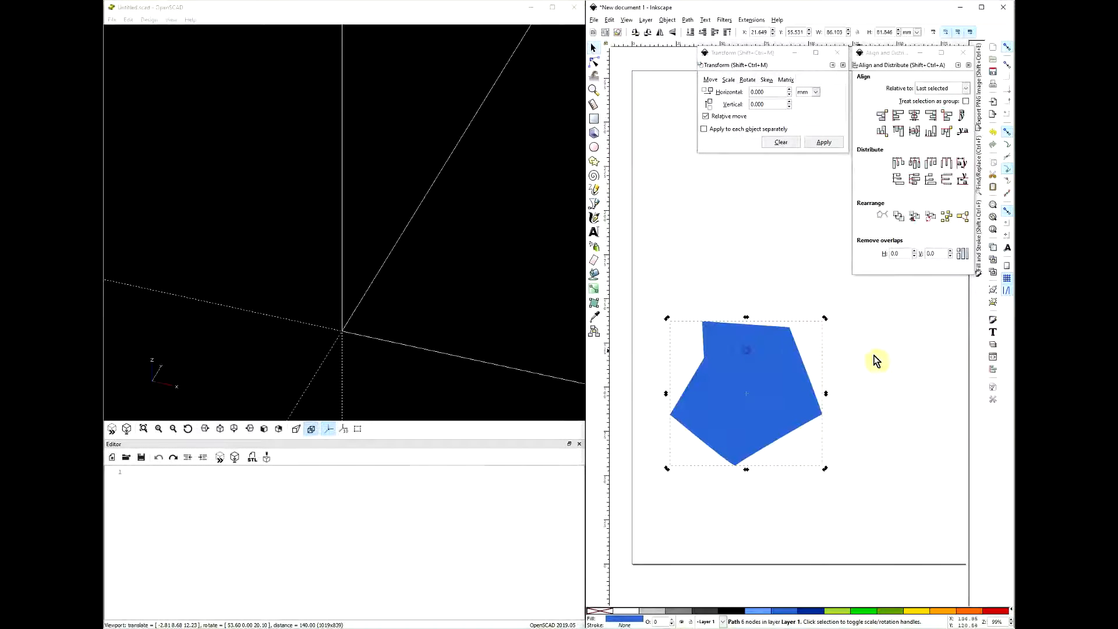
left_click(790, 372)
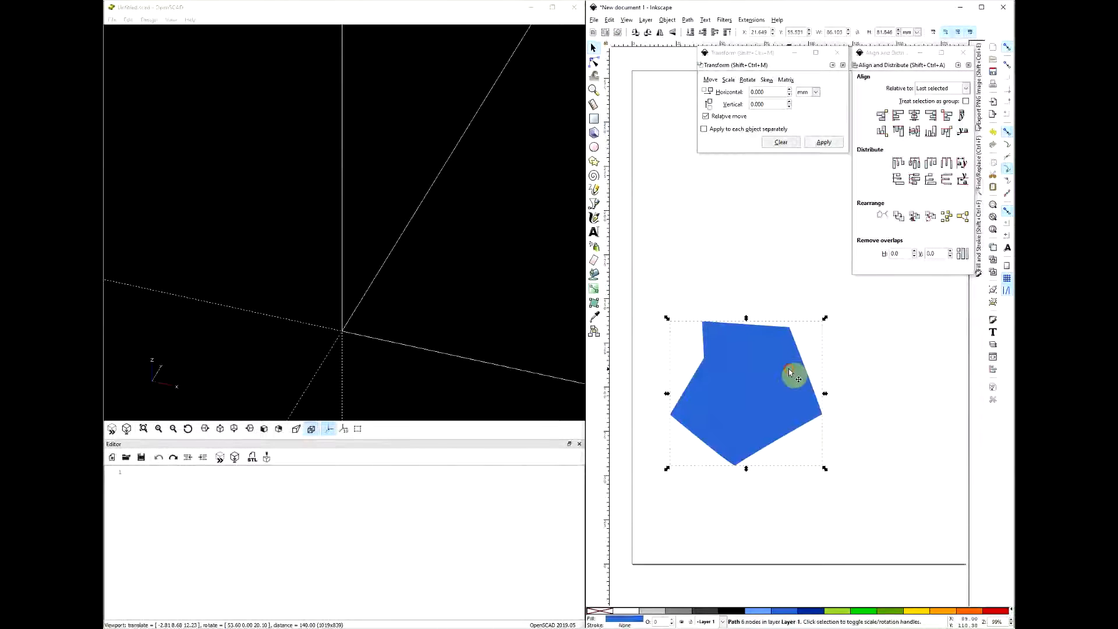
key("ctrl+x")
- Switch to OpenSCAD and save the empty design as Untitled.scad in the Lathe Demo folder, replacing the existing file
left_click(387, 9)
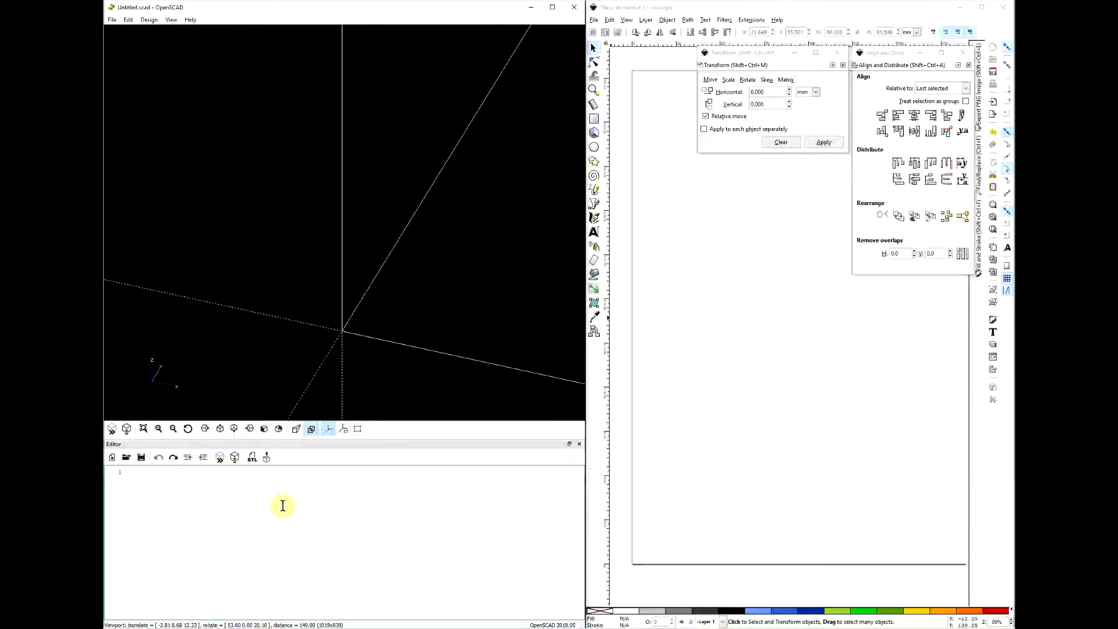
left_click_drag(366, 326, 309, 318)
right_click_drag(308, 315, 317, 306)
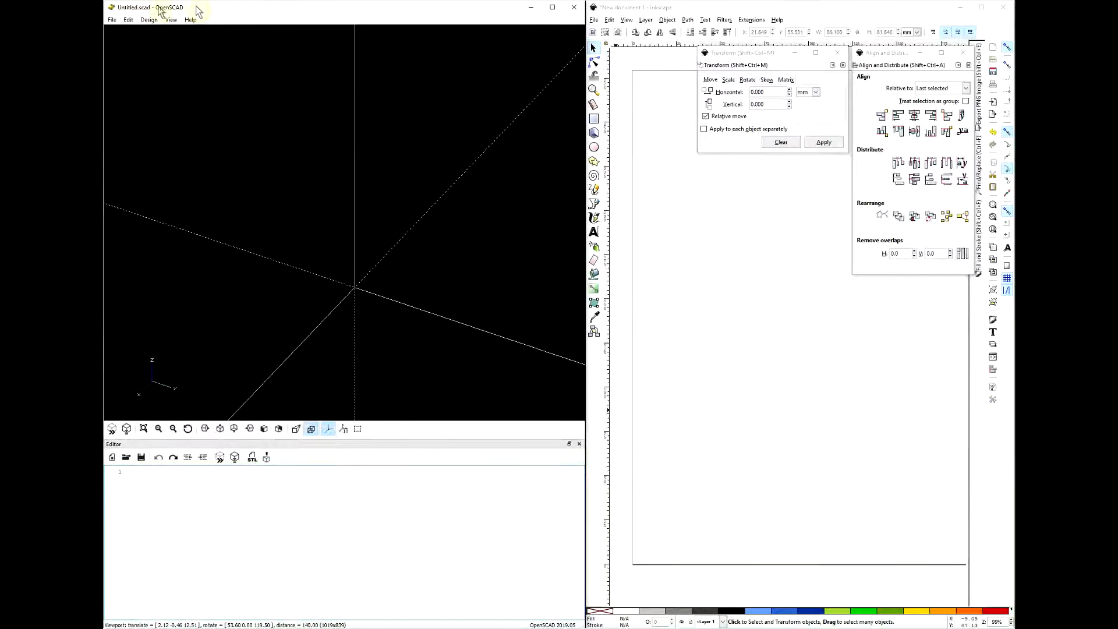
left_click(112, 20)
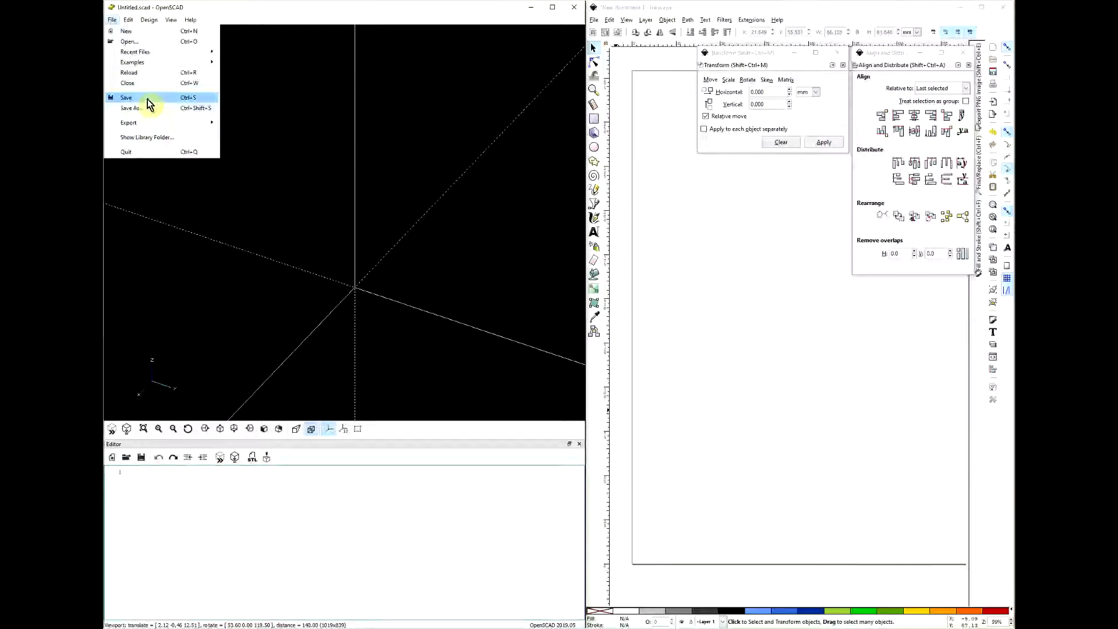
left_click(224, 167)
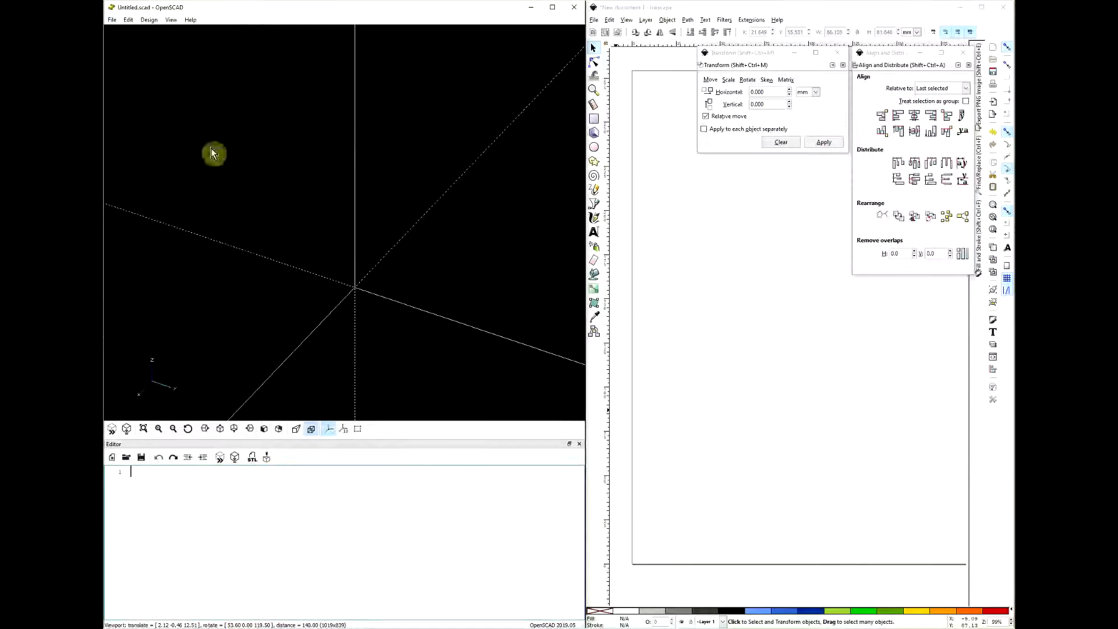
left_click(112, 20)
left_click(140, 105)
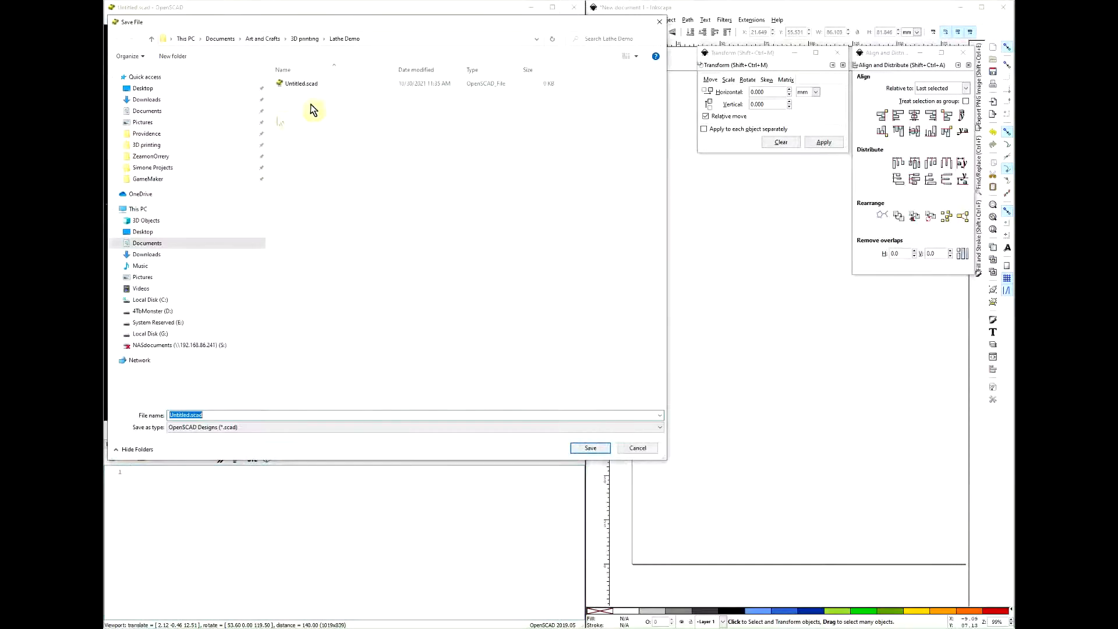
left_click(591, 448)
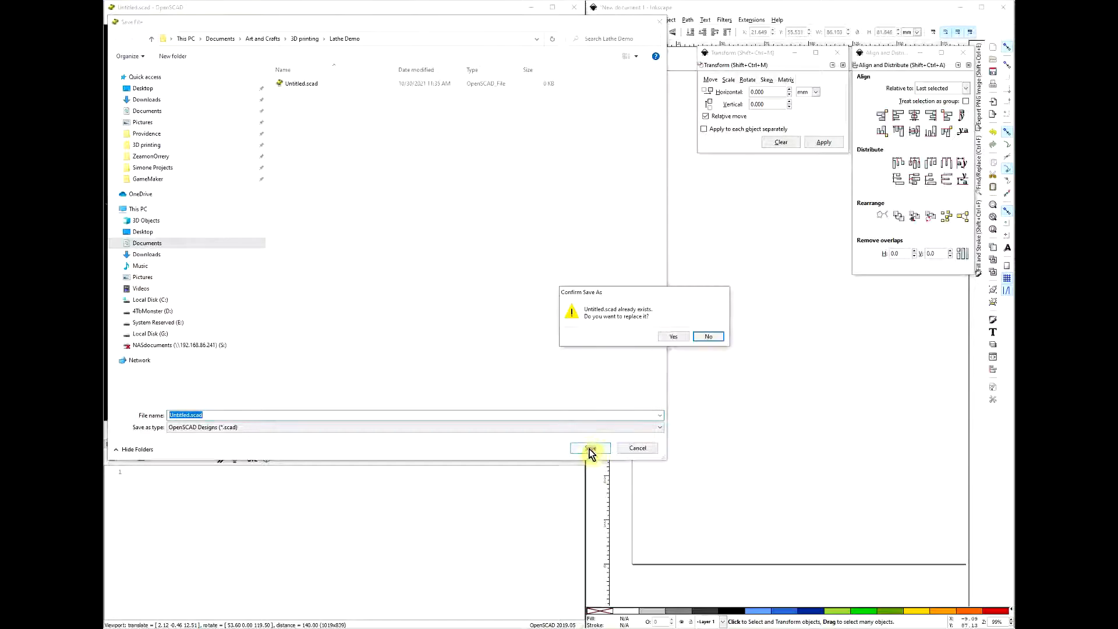
left_click(672, 337)
- Switch to Inkscape and save the blank document as drawing.svg in the Lathe Demo folder
left_click(661, 10)
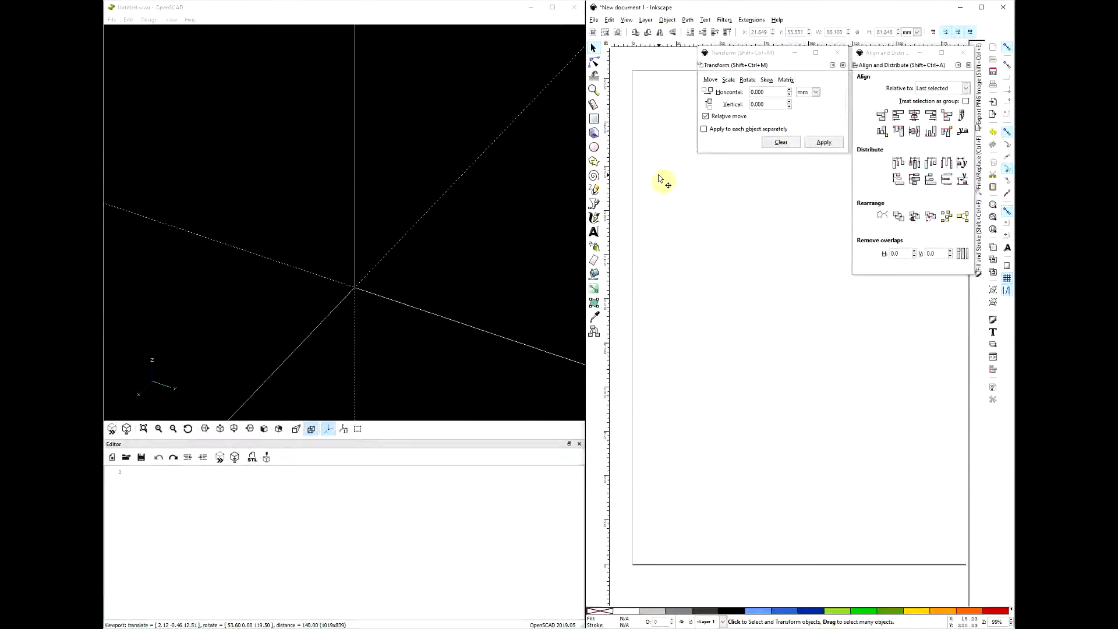
left_click(593, 20)
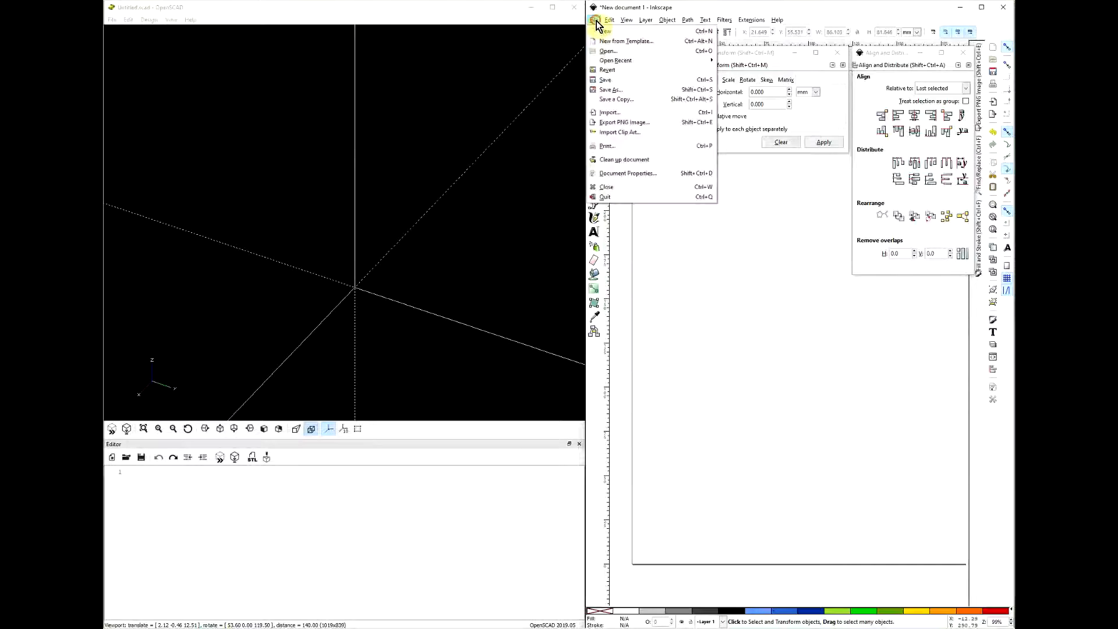
left_click(615, 90)
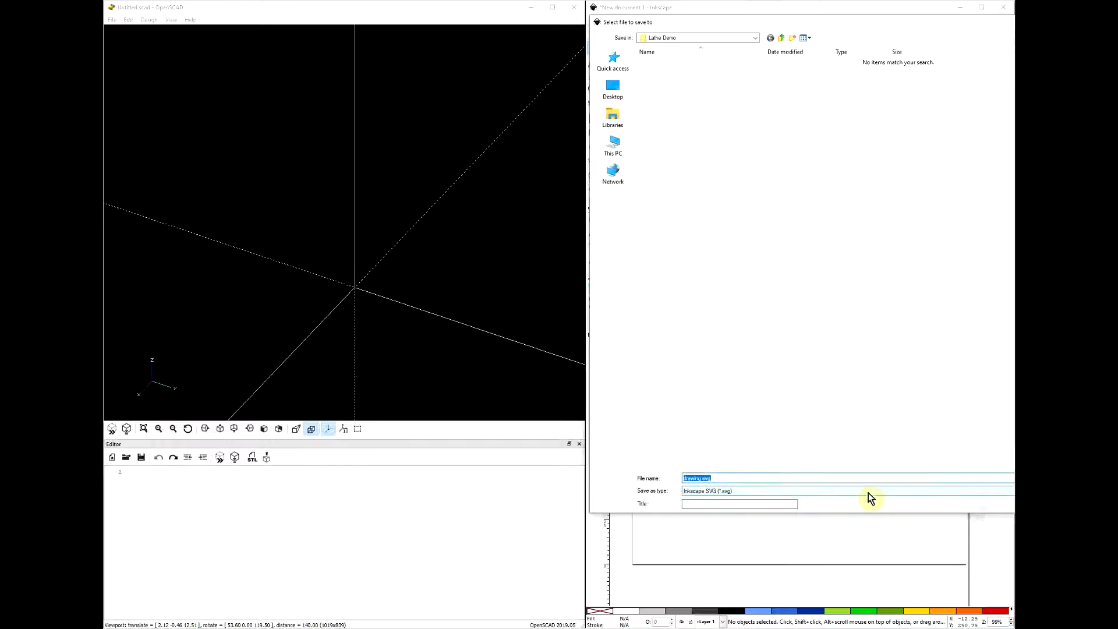
key("Return")
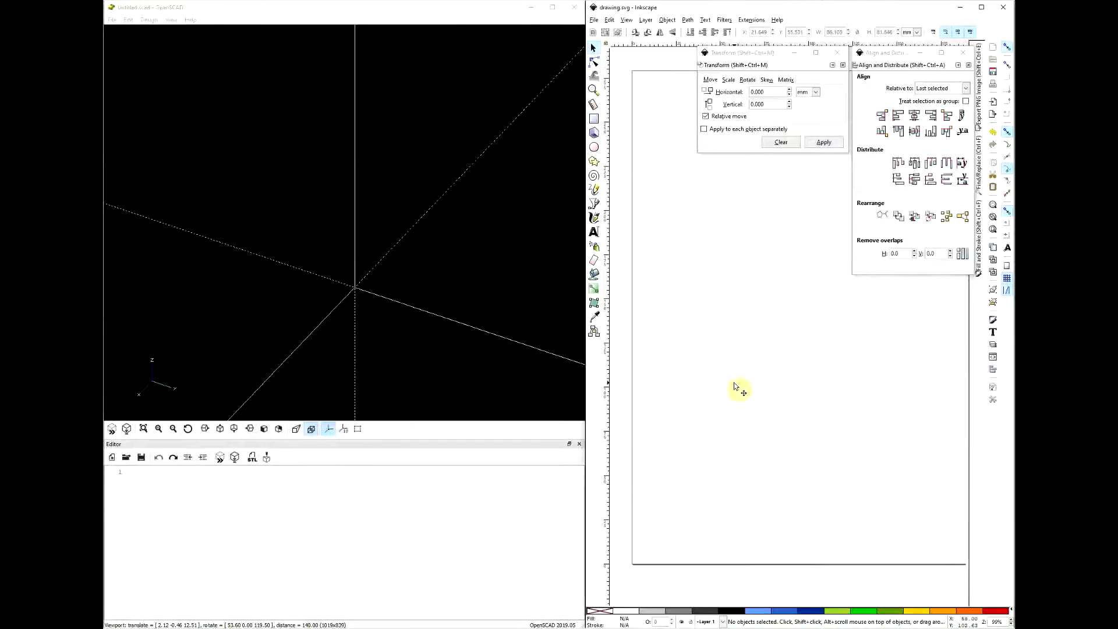
- Draw a closed Bezier profile with a peak, a pointed left end and a curved lower-right edge, and save the drawing
left_click(594, 203)
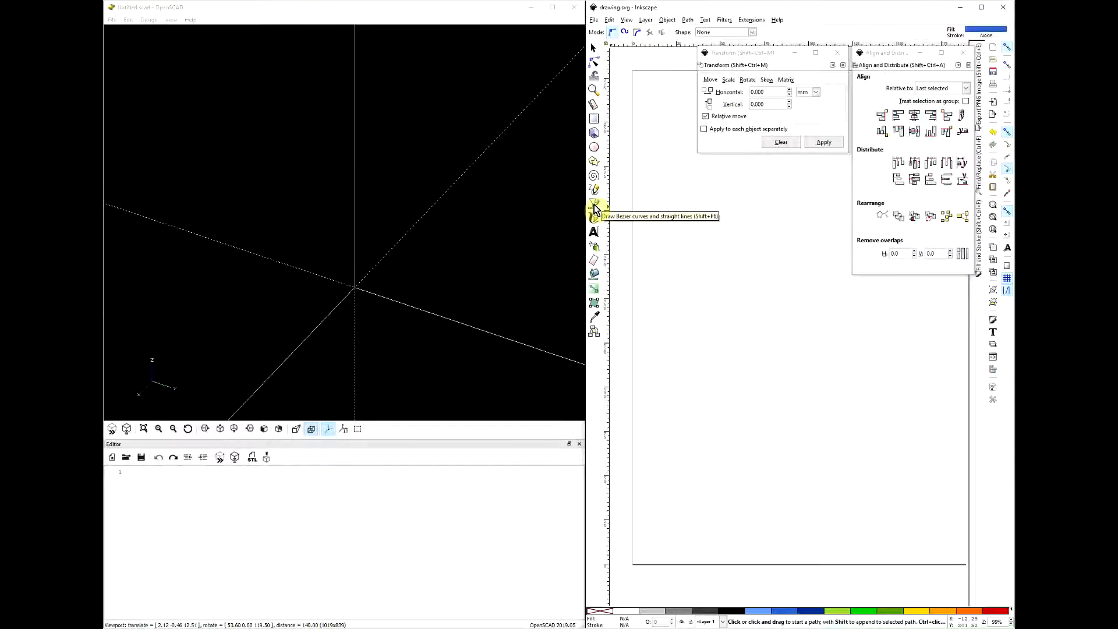
left_click(665, 382)
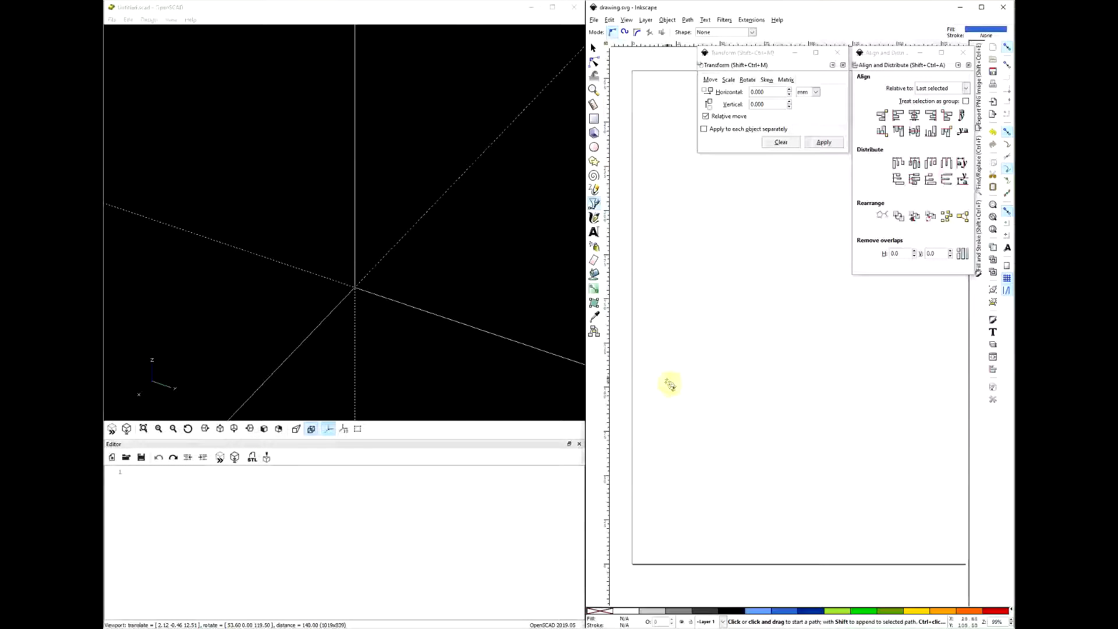
left_click(857, 429)
left_click(817, 479)
left_click(701, 476)
left_click(698, 429)
left_click(641, 451)
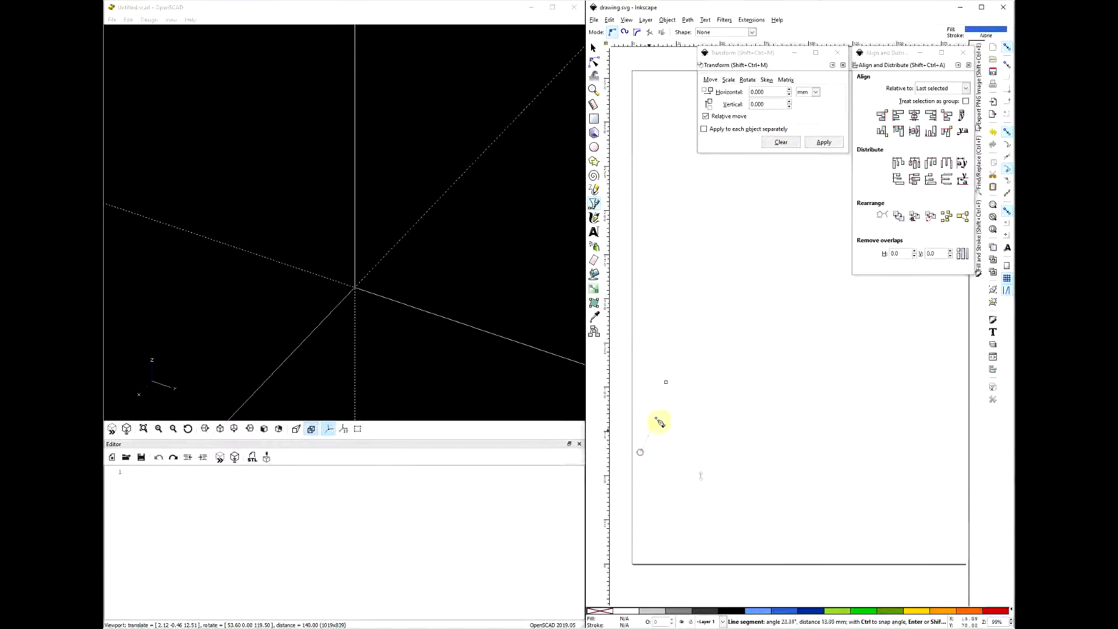
left_click(666, 382)
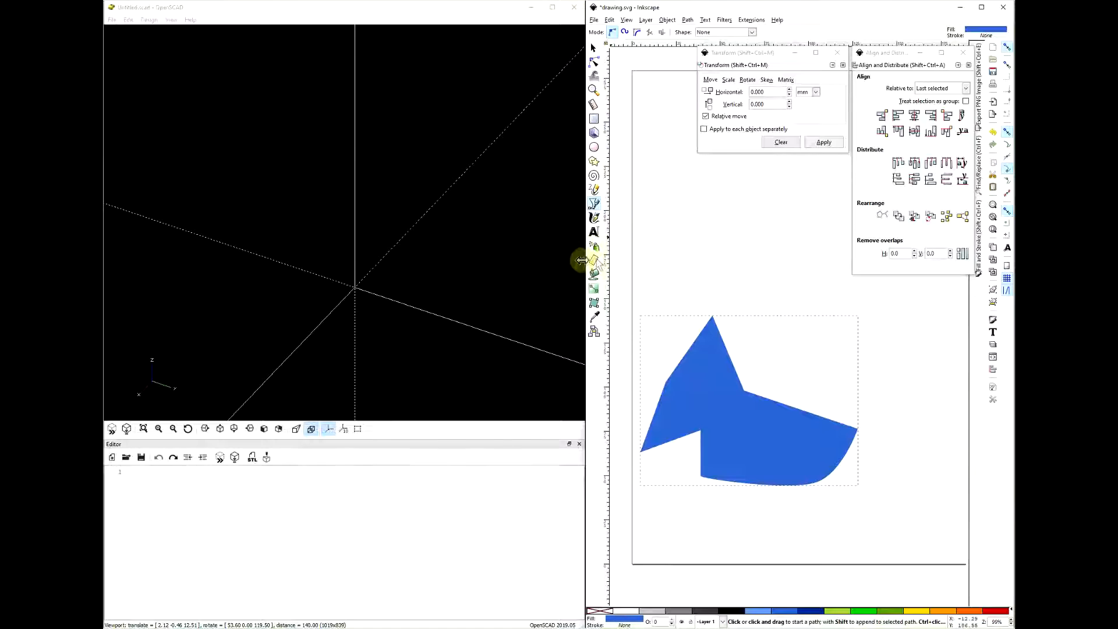
key("ctrl+s")
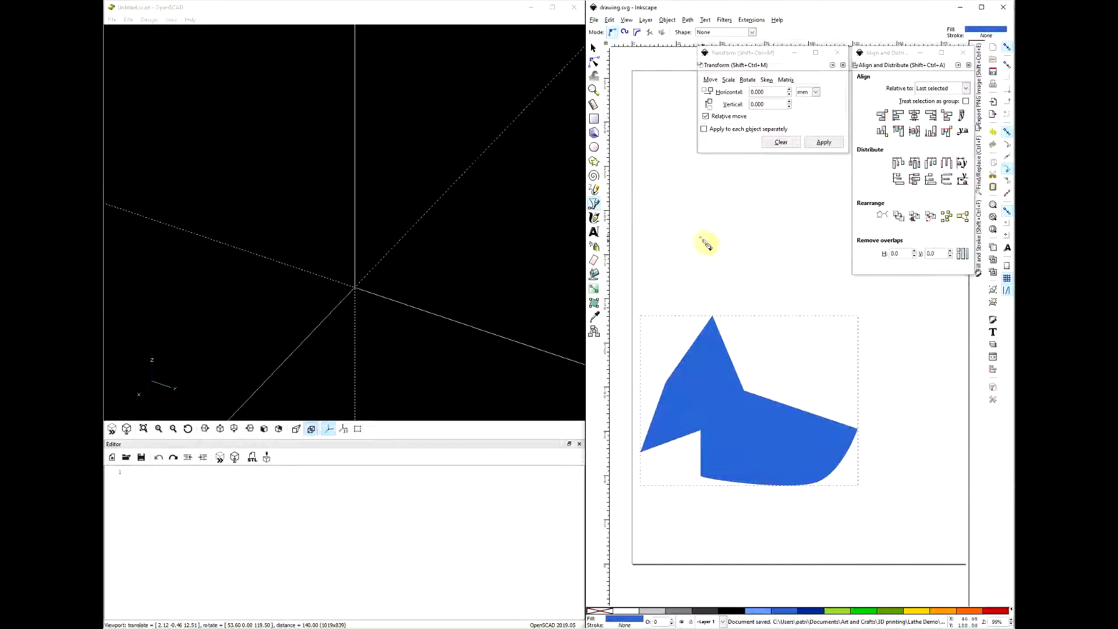
- Switch to OpenSCAD, write import("drawing.svg"); in the script with enlarged editor text, and preview the imported shape
left_click(237, 10)
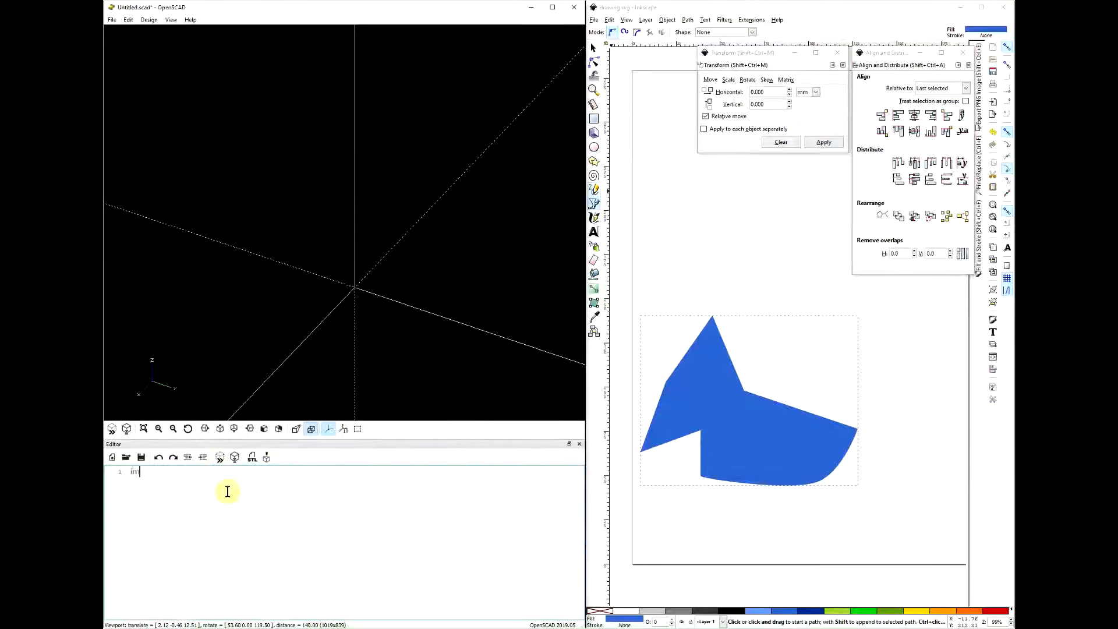
scroll(227, 492, "up", 3, "ctrl")
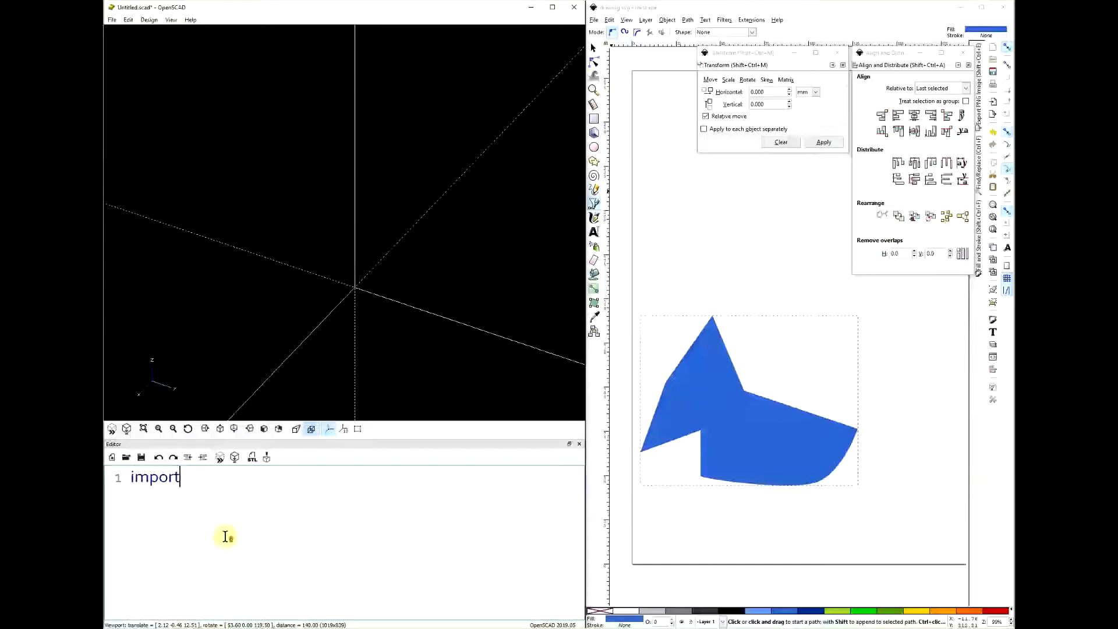
type("(")
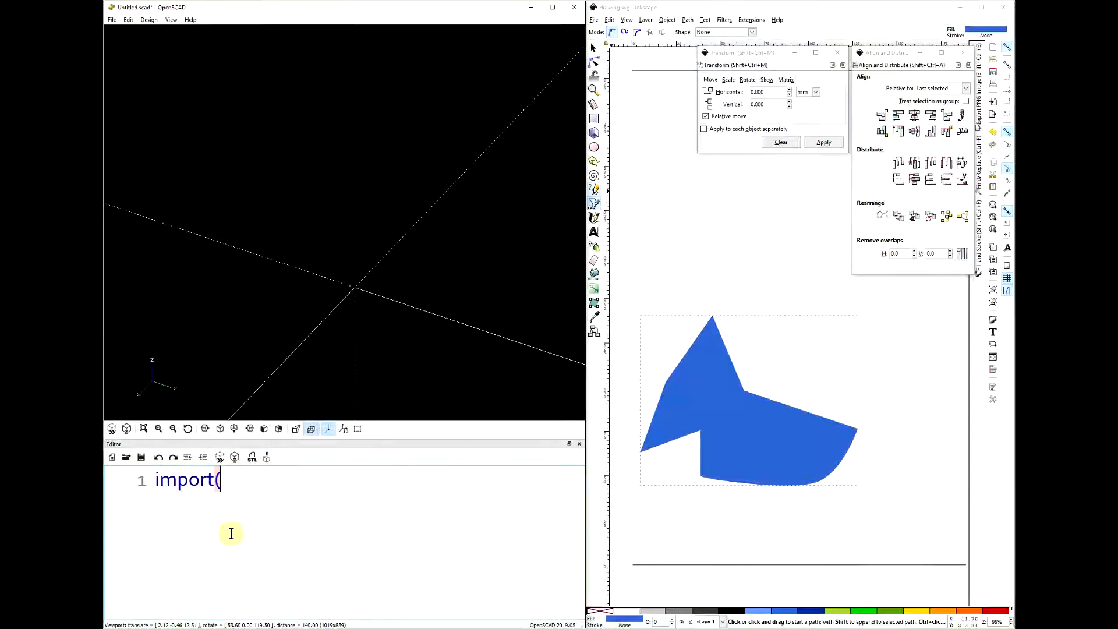
type("\"draw")
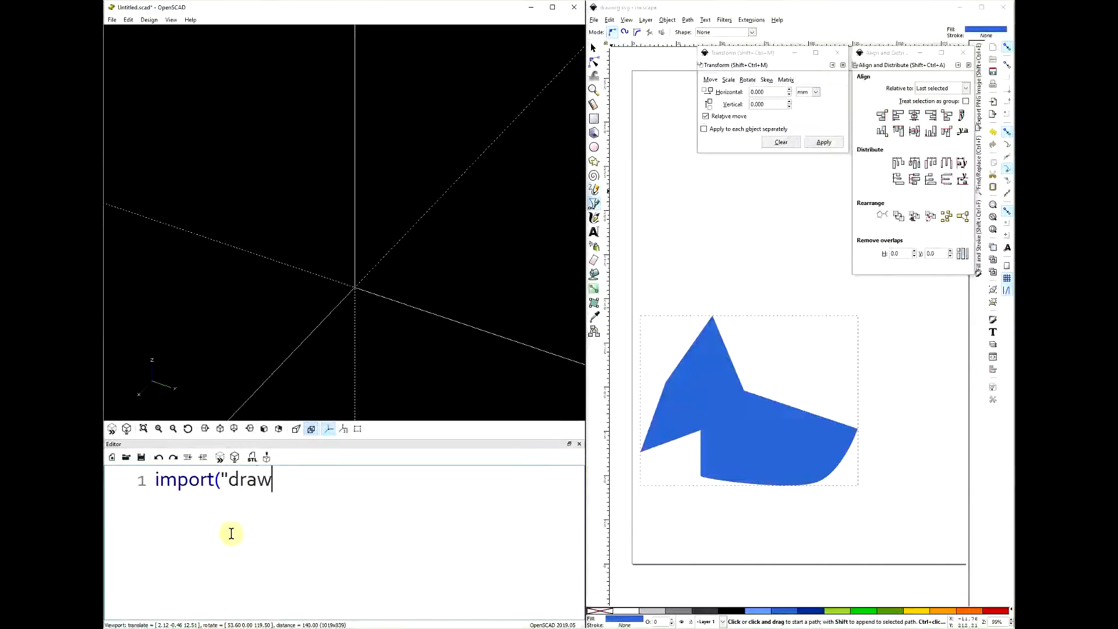
type("ing.svg\");")
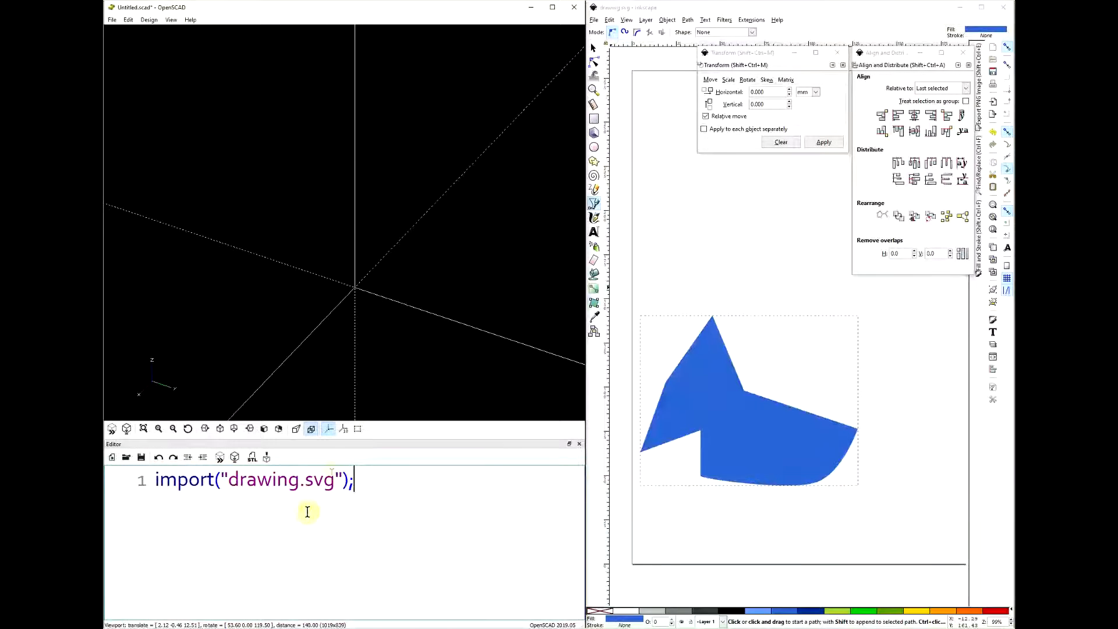
left_click_drag(324, 337, 358, 367)
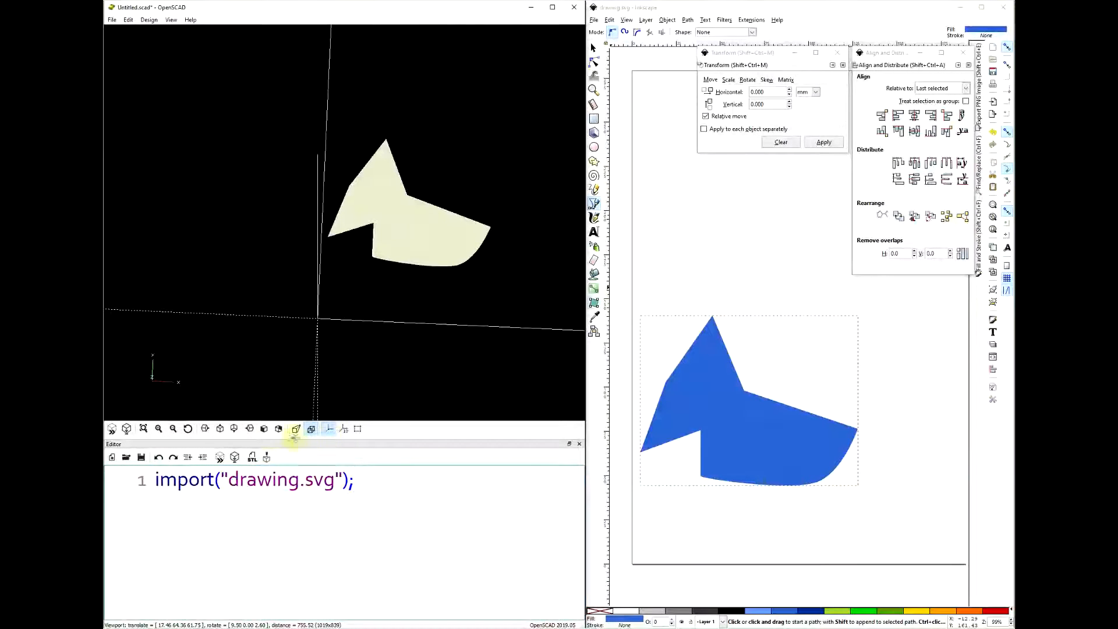
left_click(220, 429)
left_click_drag(379, 269, 387, 332)
mouse_move(454, 369)
left_mouse_down()
mouse_move(427, 364)
mouse_move(462, 362)
mouse_move(461, 380)
mouse_move(442, 379)
mouse_move(454, 361)
mouse_move(471, 377)
left_mouse_up()
scroll(406, 342, "down", 10)
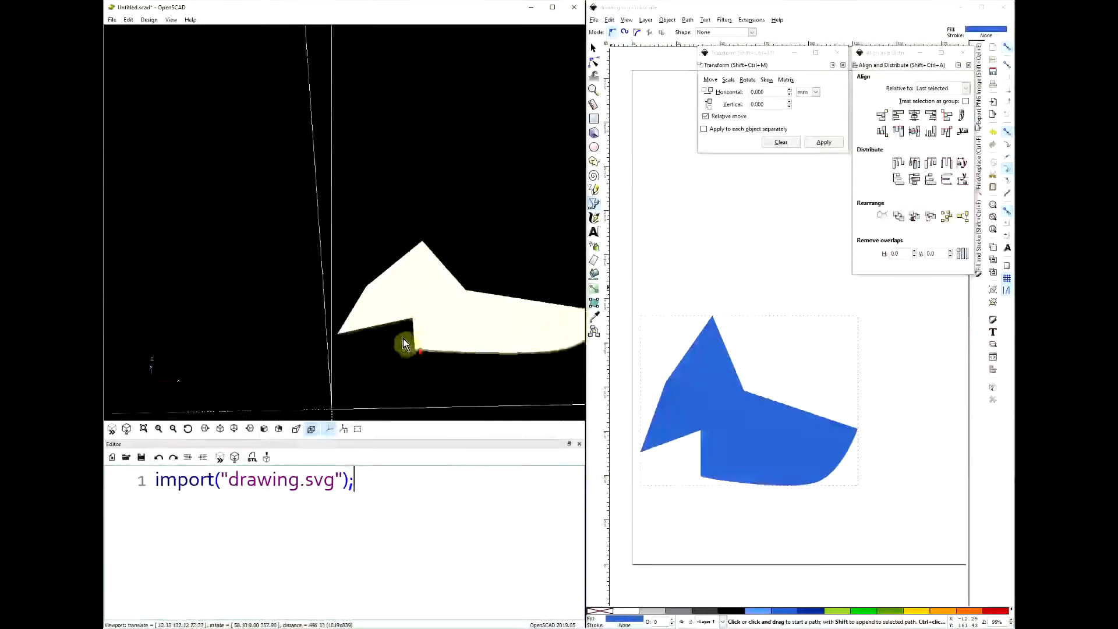
- Add rotate_extrude() on a new line above the import statement, indent the import, and preview the revolved solid
key("Home")
key("Return")
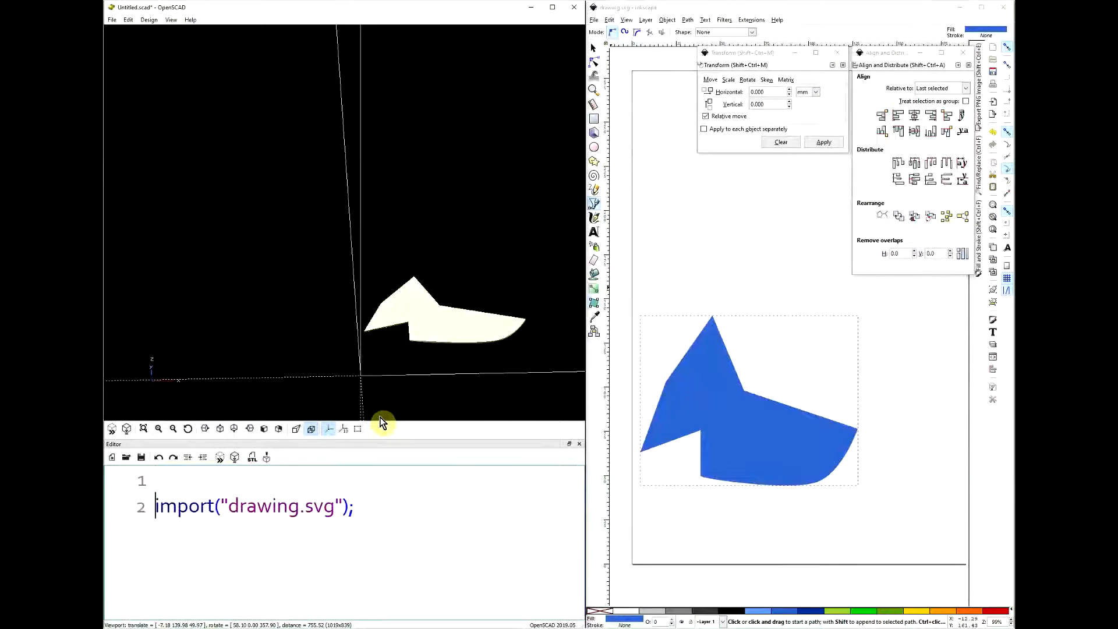
key("Tab")
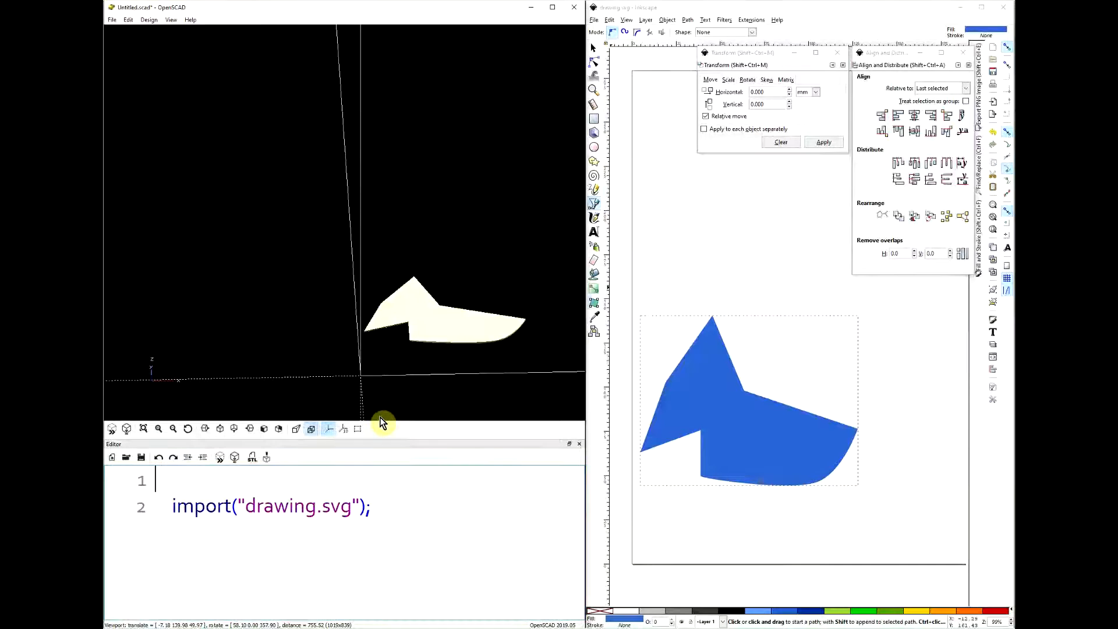
type("tate_extrude()")
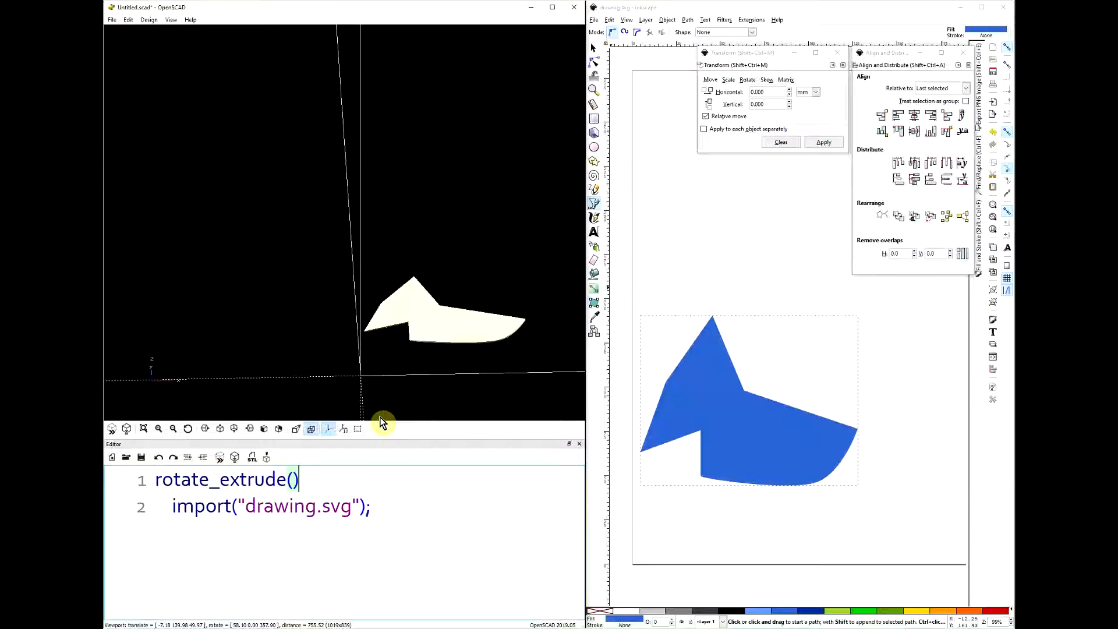
key("F5")
left_click_drag(389, 411, 366, 262)
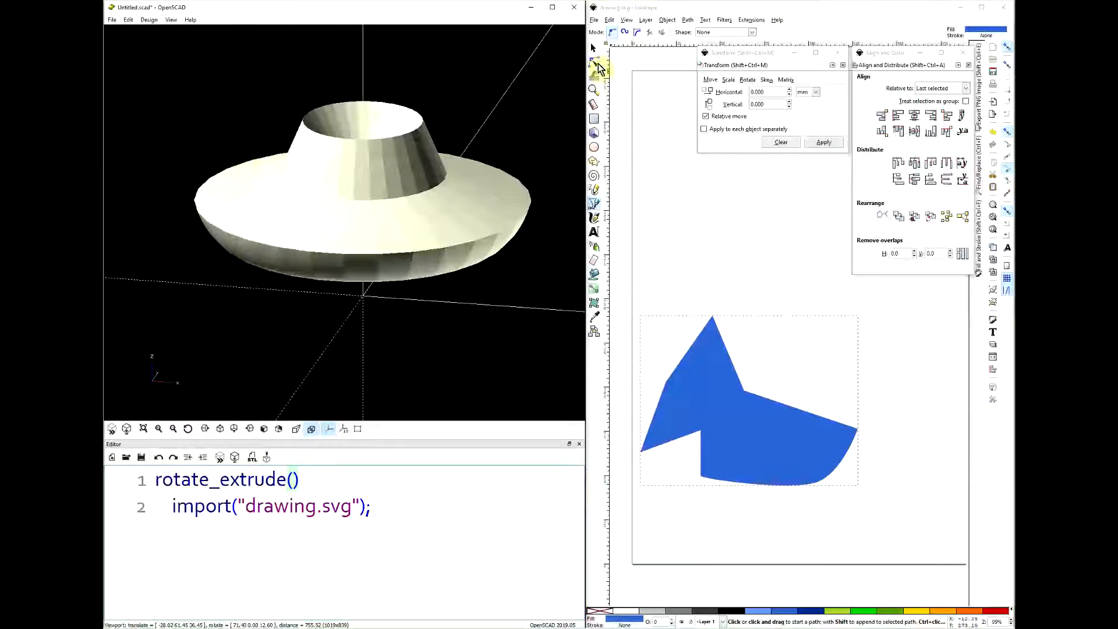
- Switch to Inkscape and reshape the profile's nodes: notch node out to the upper right, right tip inward, lower-left corner inward, left tip up beside the peak
left_click(720, 8)
left_click(723, 382)
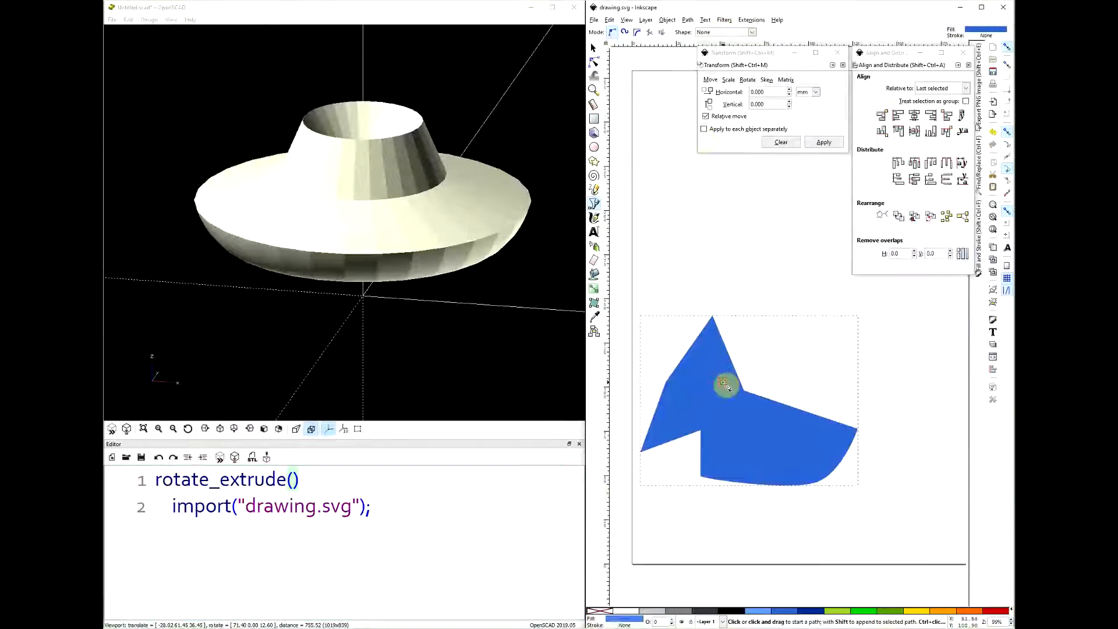
key("Escape")
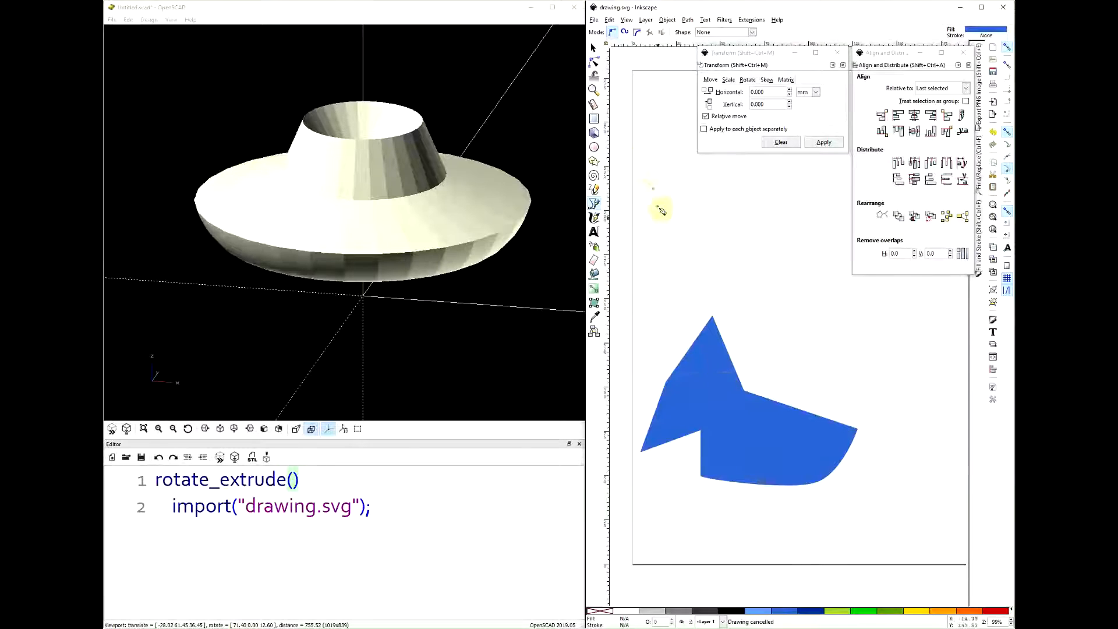
left_click(594, 62)
left_click(746, 429)
left_click_drag(743, 391, 848, 341)
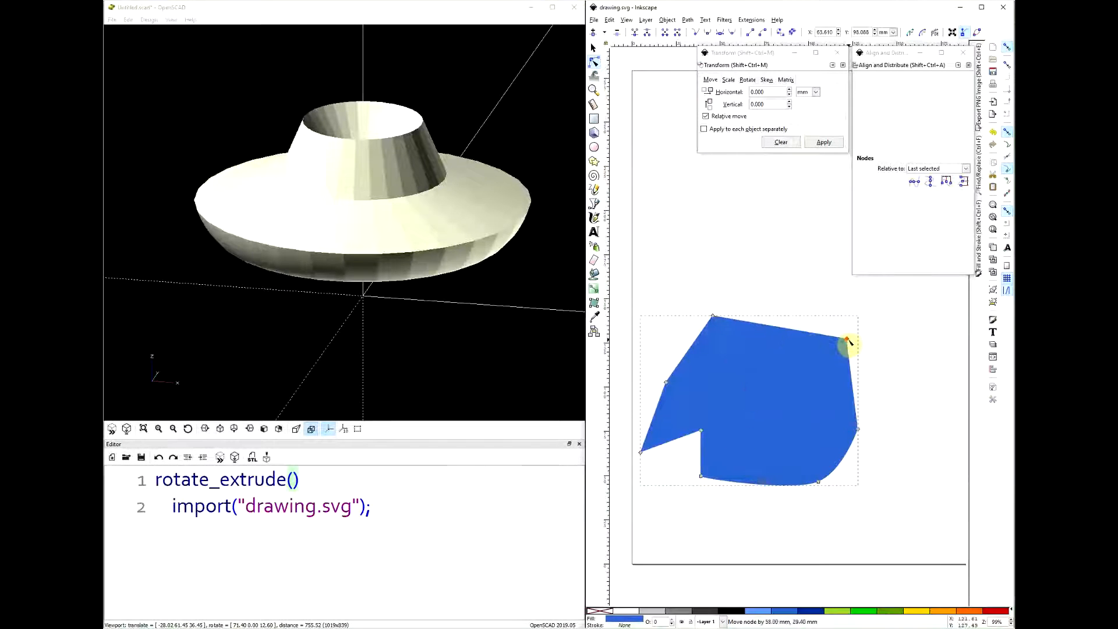
left_click_drag(859, 436, 787, 402)
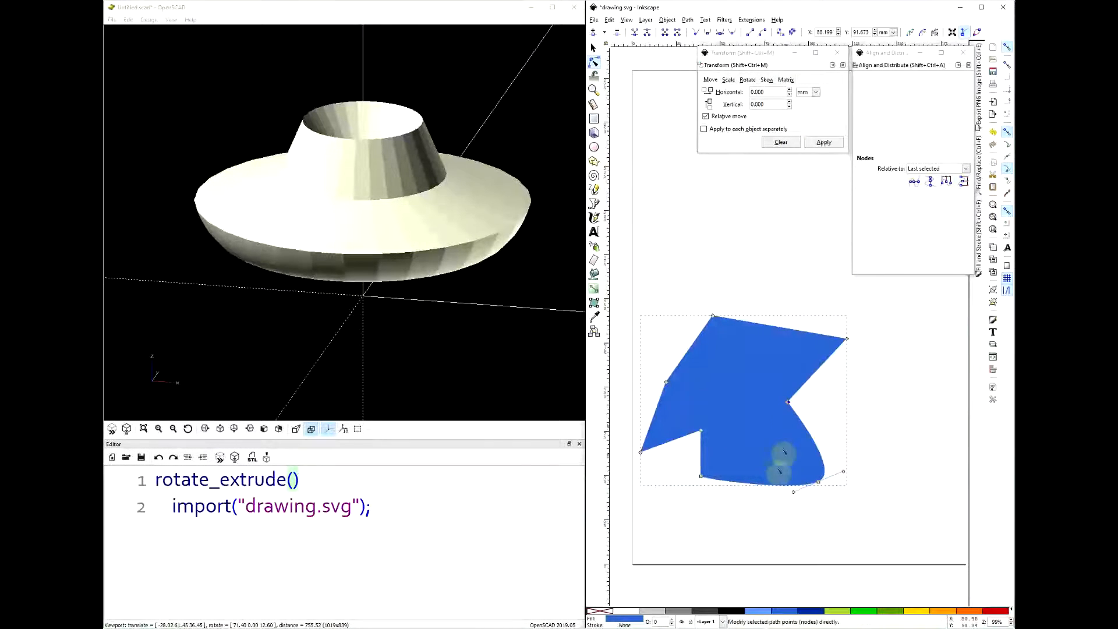
left_click_drag(701, 475, 741, 471)
left_click_drag(641, 452, 681, 327)
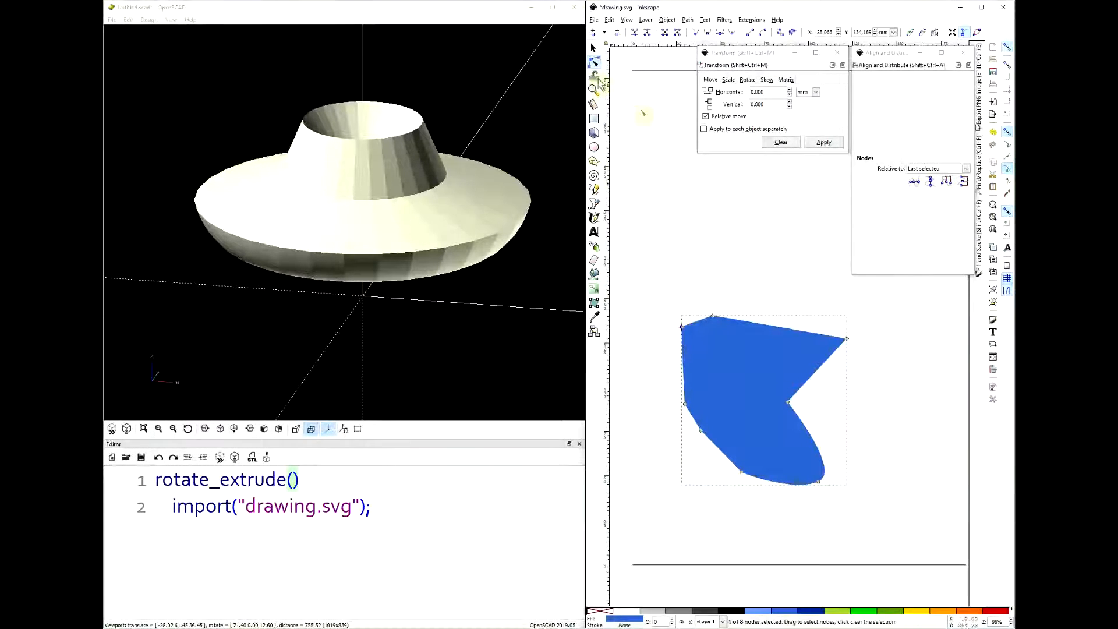
- Save the reshaped profile, switch to OpenSCAD and inspect the updated revolved solid from above and from the side
left_click(594, 48)
key("ctrl+s")
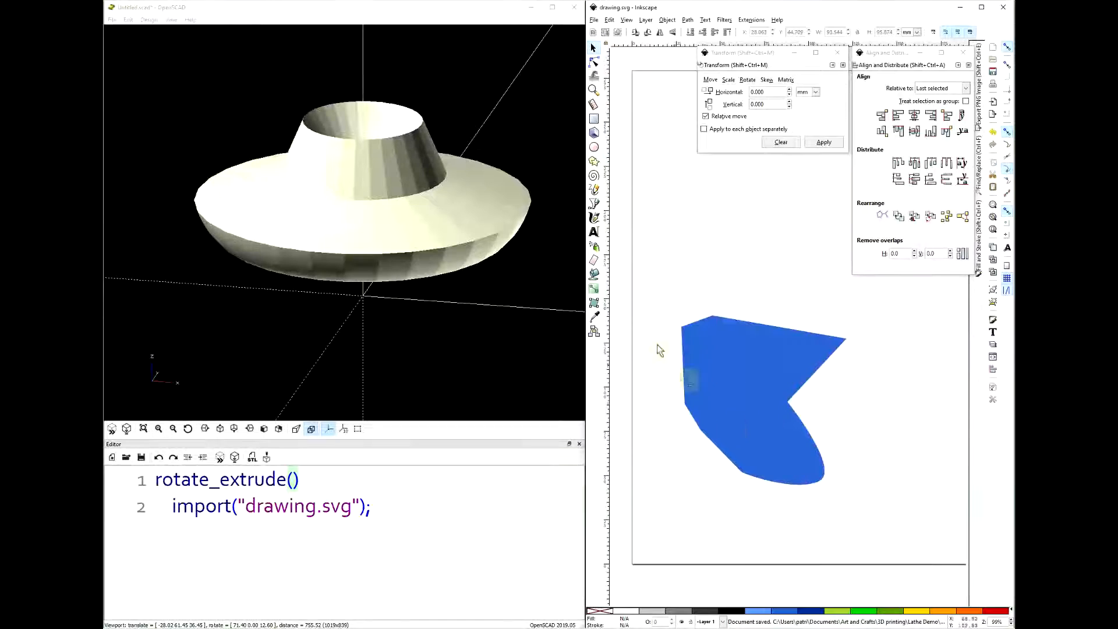
left_click(388, 10)
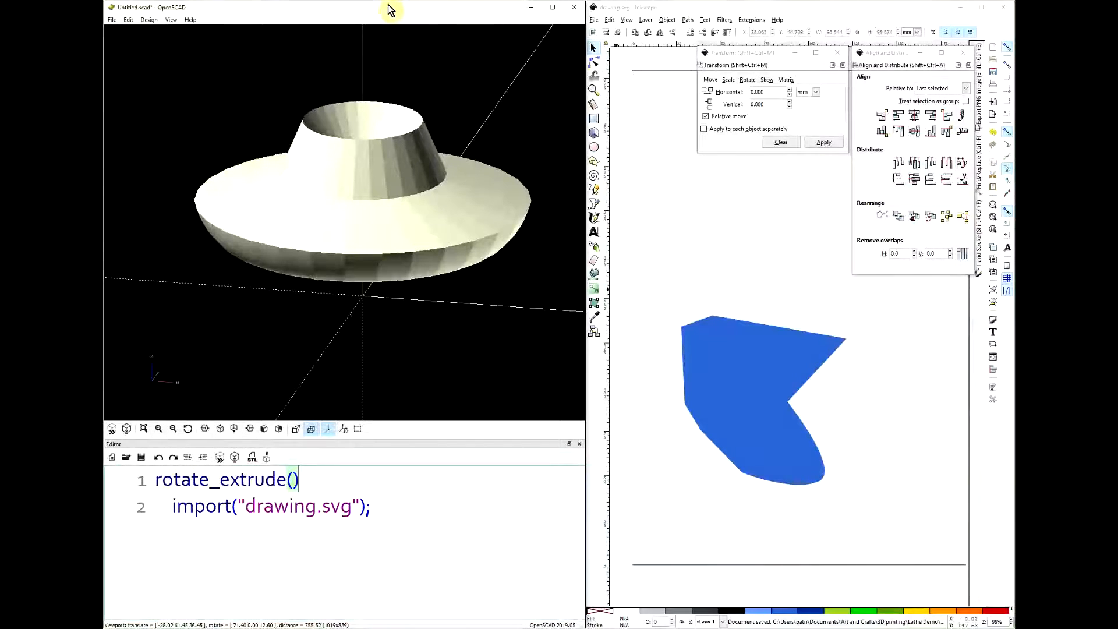
left_click_drag(396, 52, 355, 299)
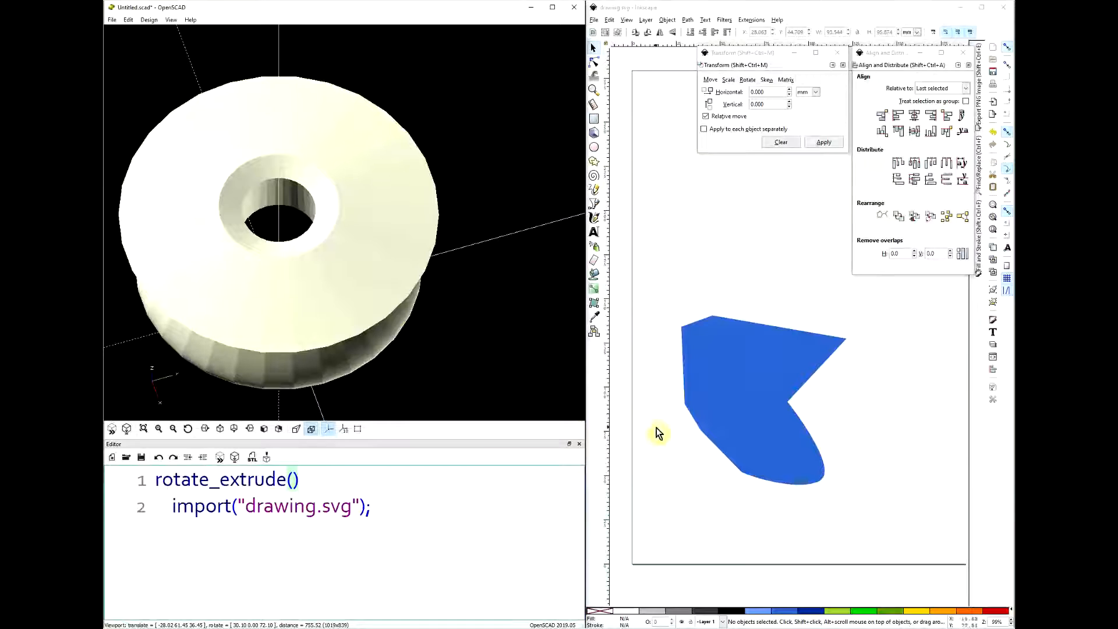
left_click_drag(508, 364, 439, 392)
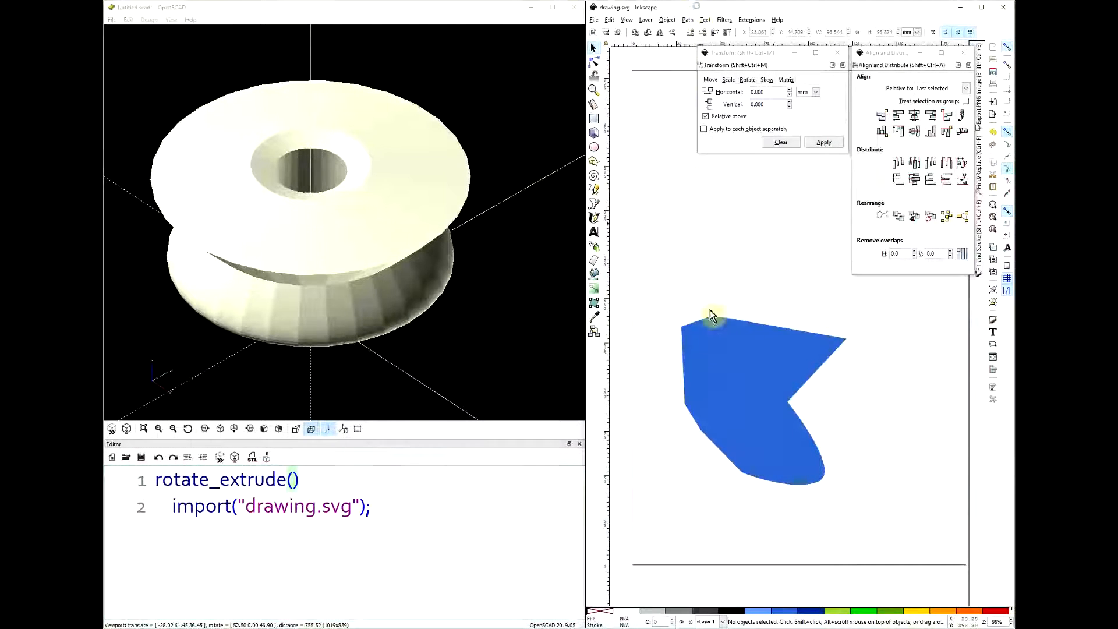
- Switch to Inkscape, delete the old profile and start a new Bezier path with a long straight left edge and a straight bottom edge
left_click(720, 377)
key("Delete")
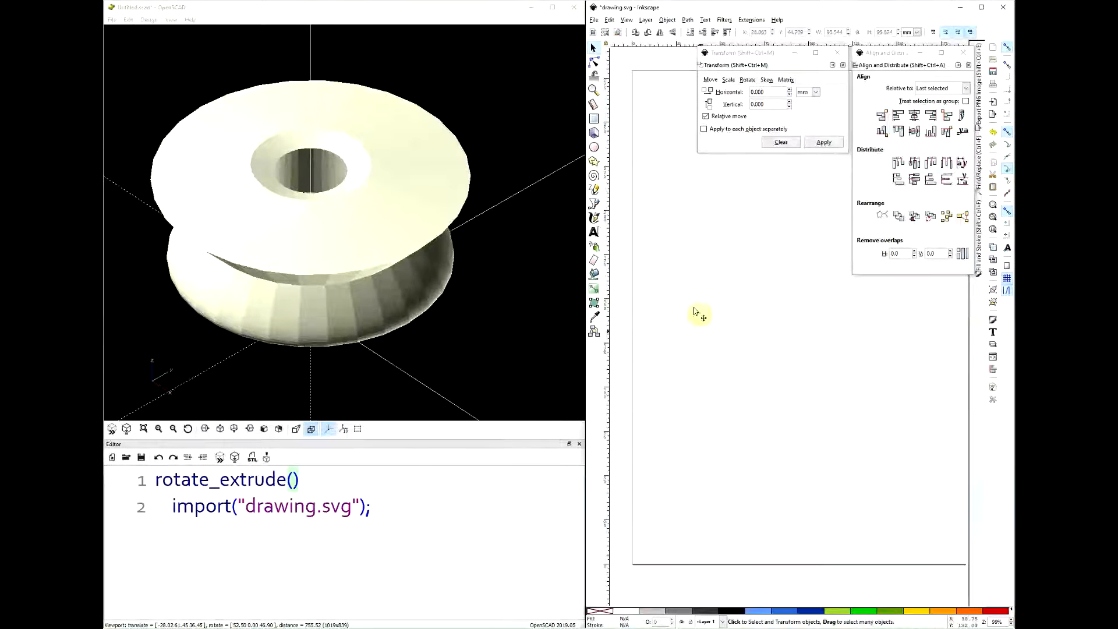
left_click(595, 205)
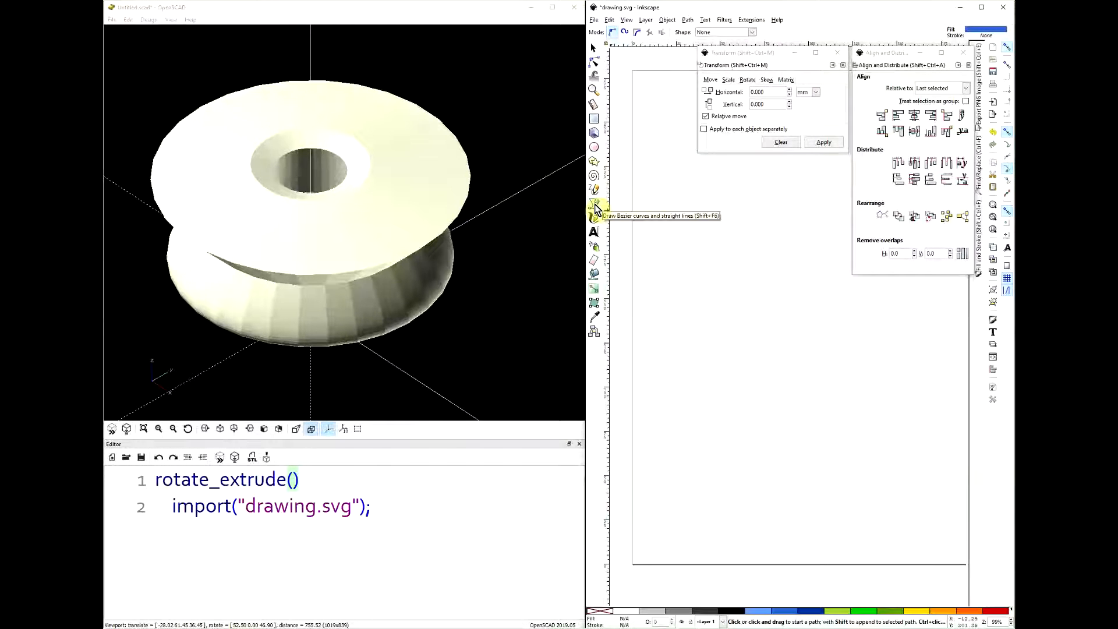
left_click(690, 246)
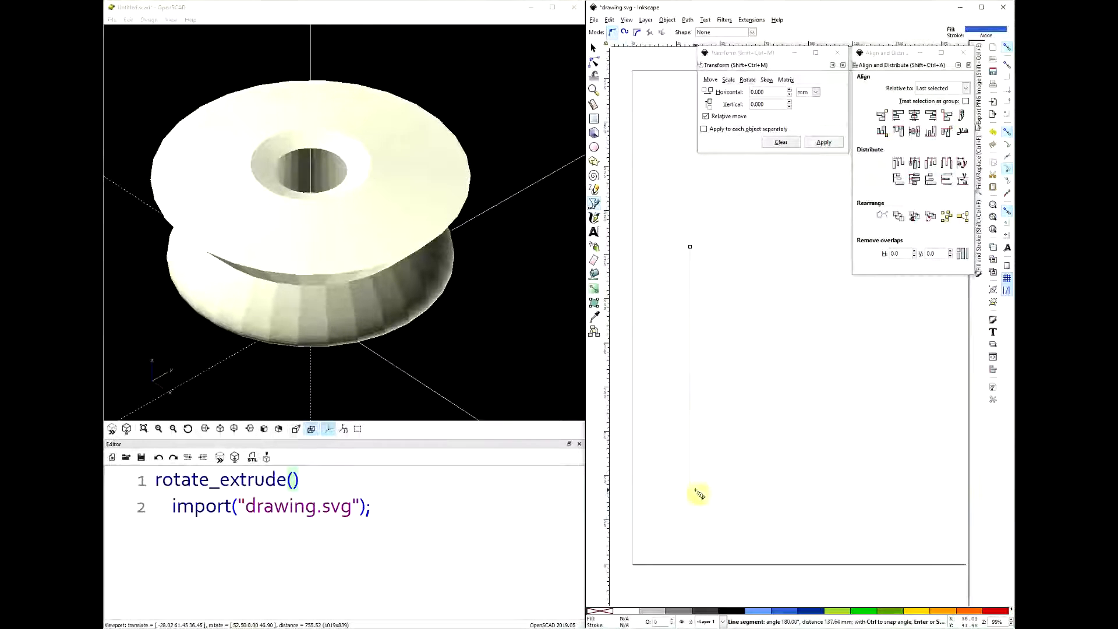
left_click(693, 512)
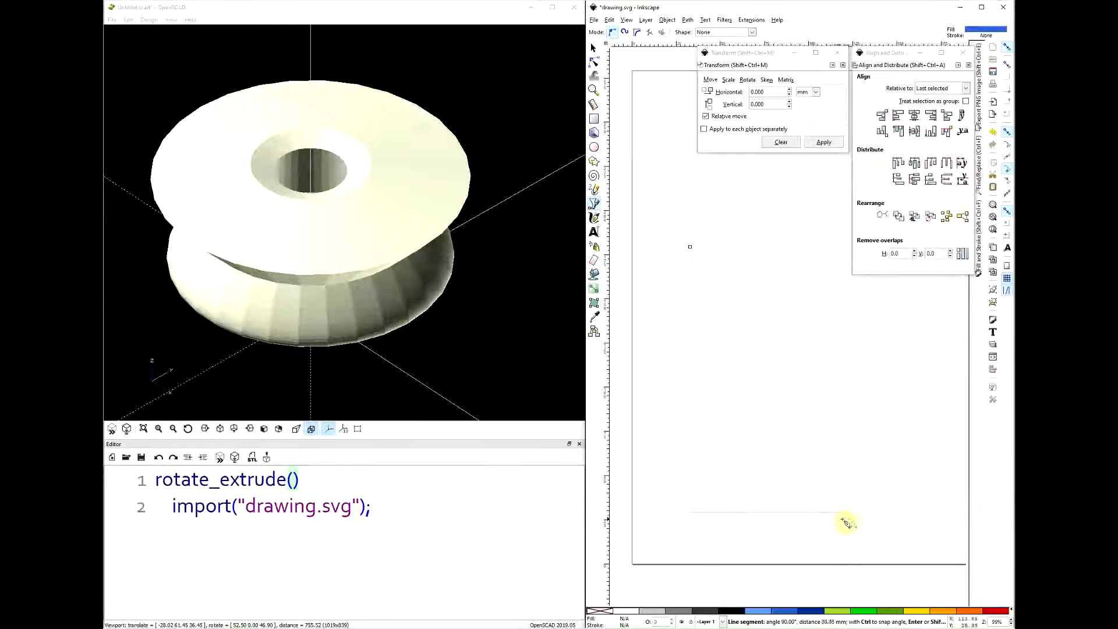
left_click(865, 519)
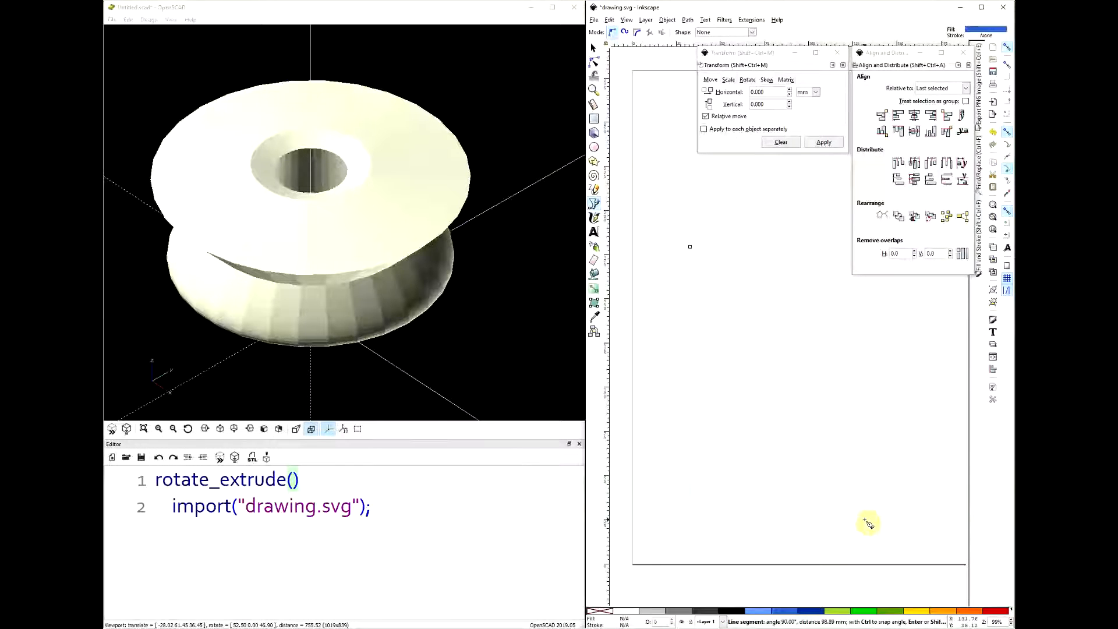
- Continue the path up a wavy right side to a slanted upper corner and a flat top, and close it at the starting node
left_click_drag(862, 479, 874, 466)
left_click_drag(884, 415, 883, 406)
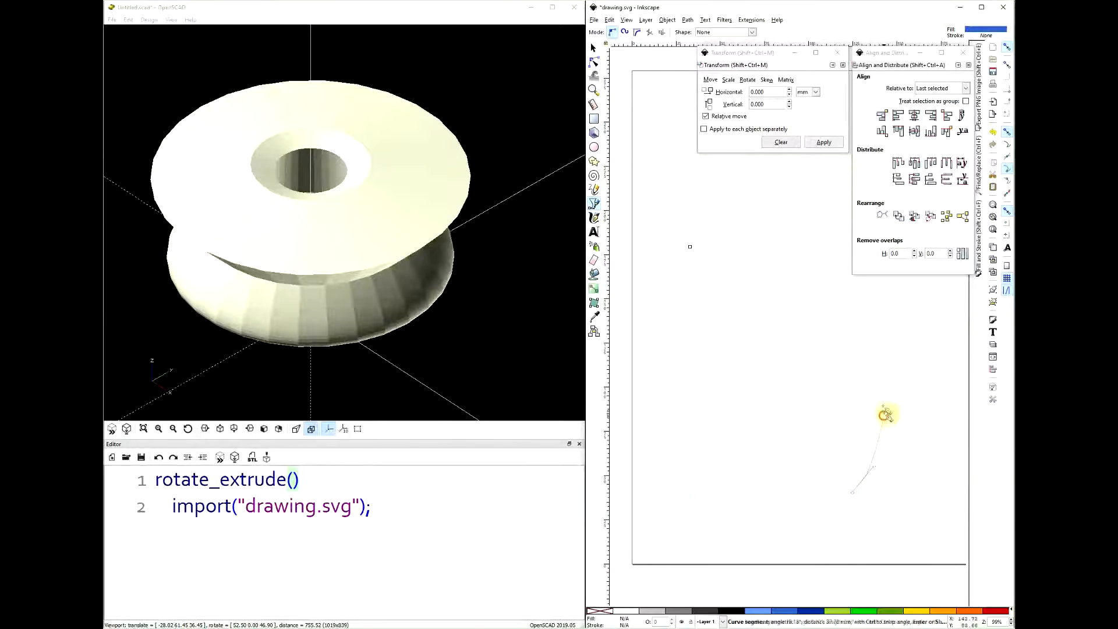
left_click_drag(874, 299, 883, 273)
left_click(832, 207)
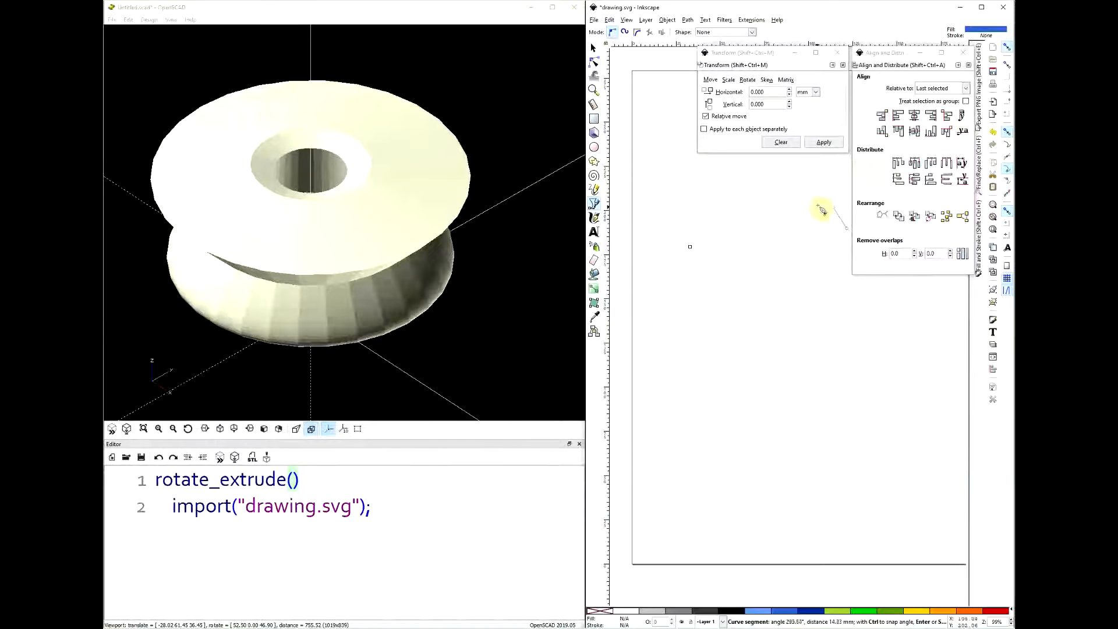
left_click(826, 198)
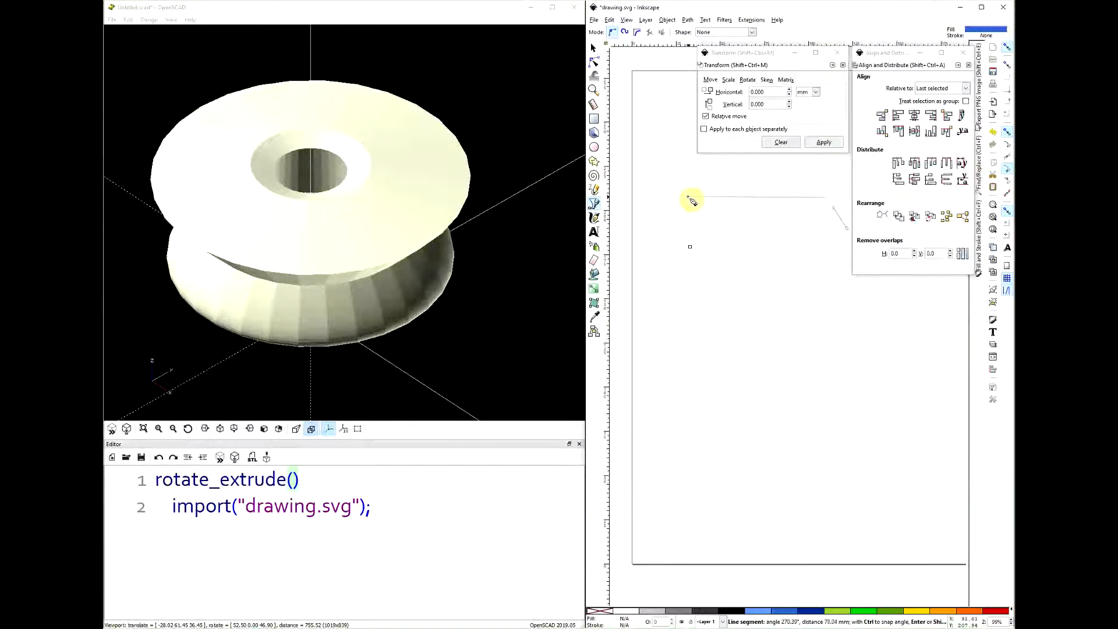
left_click(691, 199)
left_click(689, 247)
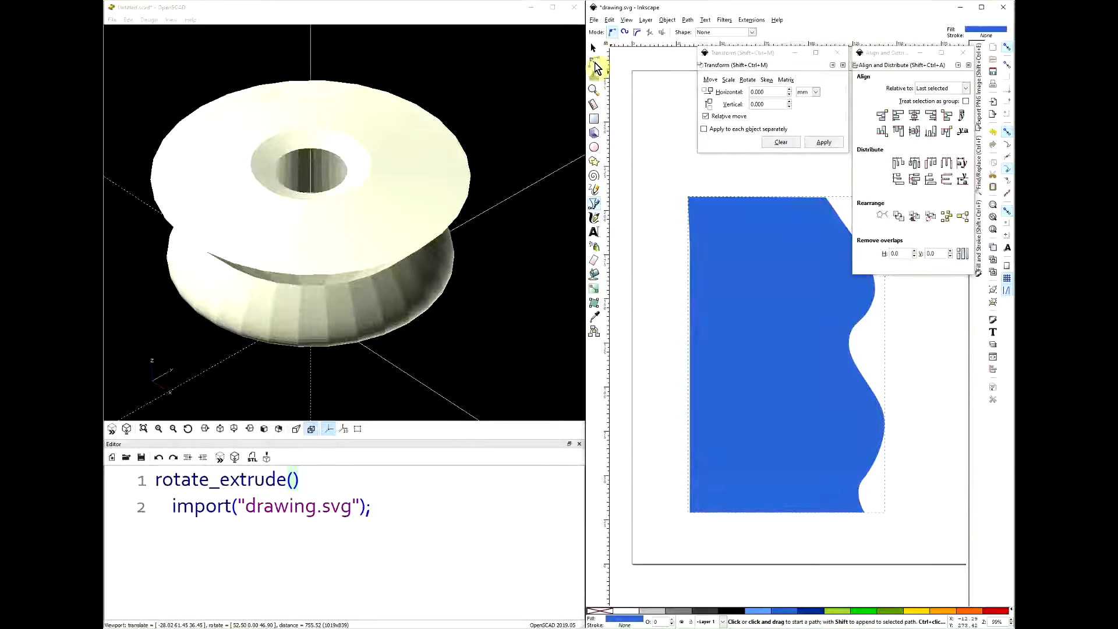
- Align the three nodes along the profile's left edge to a common vertical line
left_click(595, 64)
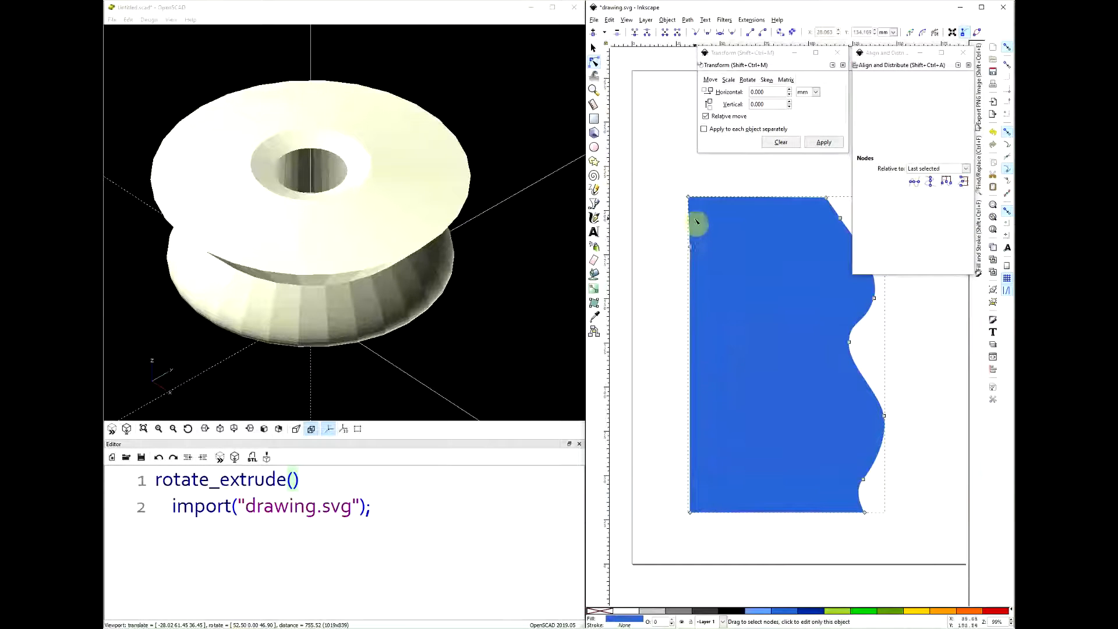
scroll(686, 227, "up", 5, "ctrl")
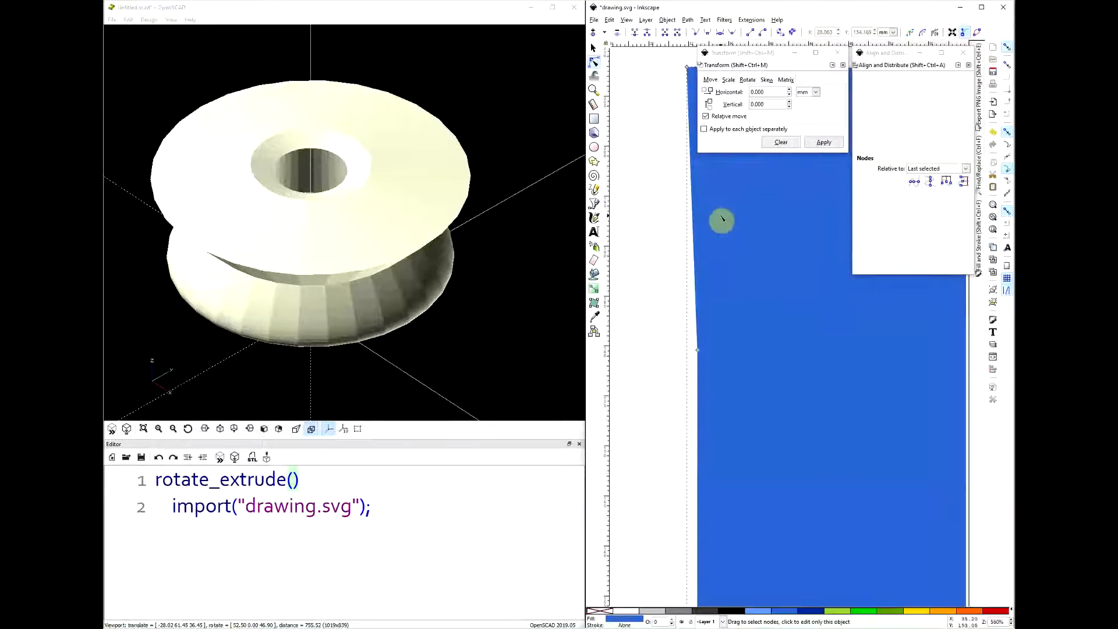
middle_click_drag(624, 218, 625, 378)
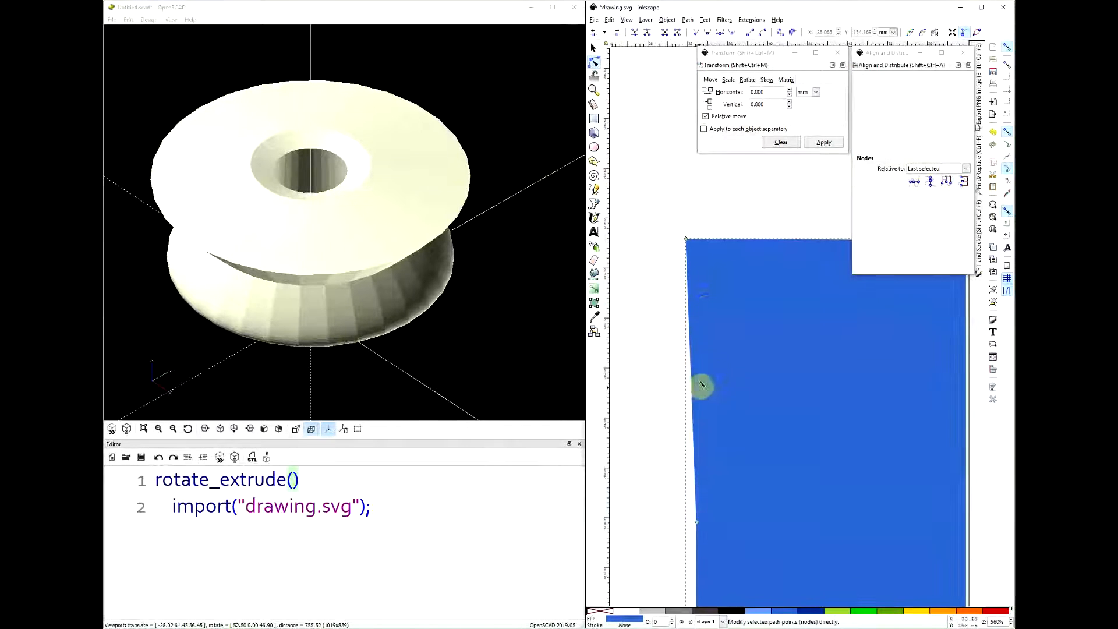
middle_click_drag(643, 418, 649, 340)
scroll(650, 340, "down", 2, "ctrl")
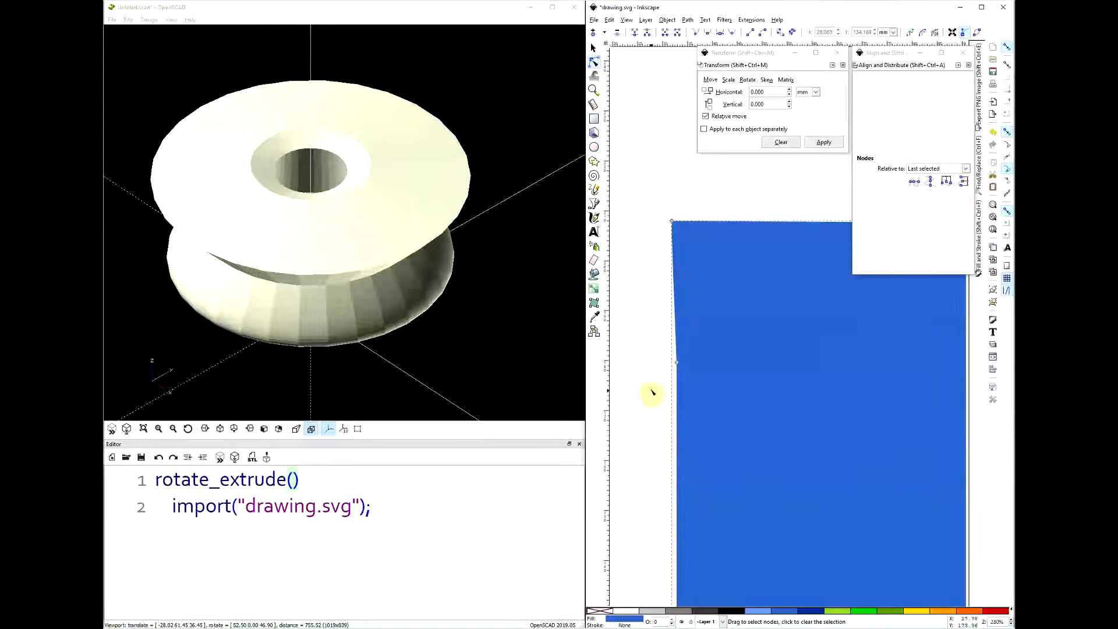
scroll(652, 382, "down", 2, "ctrl")
scroll(669, 281, "up", 1, "ctrl")
scroll(663, 289, "down", 2, "ctrl")
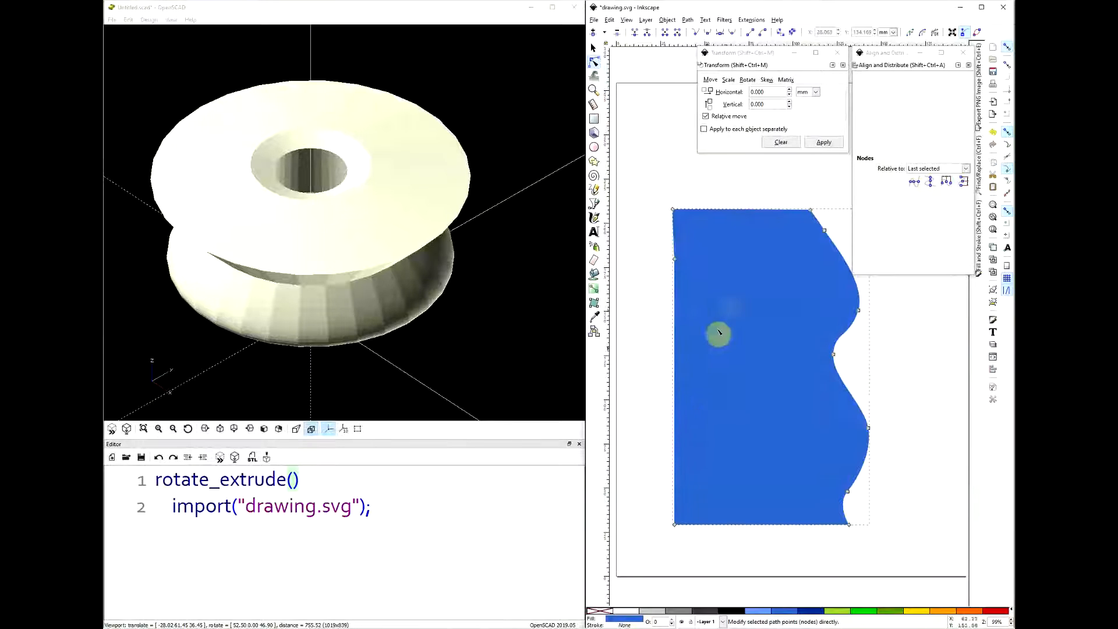
left_click_drag(645, 192, 686, 571)
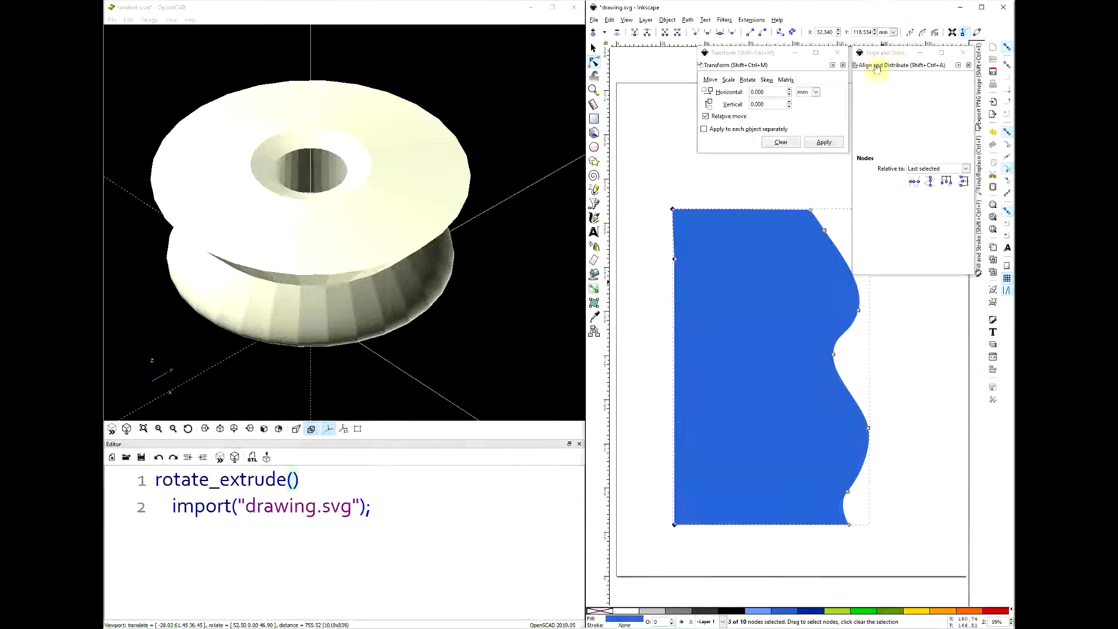
mouse_move(885, 54)
left_mouse_down()
mouse_move(893, 82)
mouse_move(879, 52)
mouse_move(890, 51)
left_mouse_up()
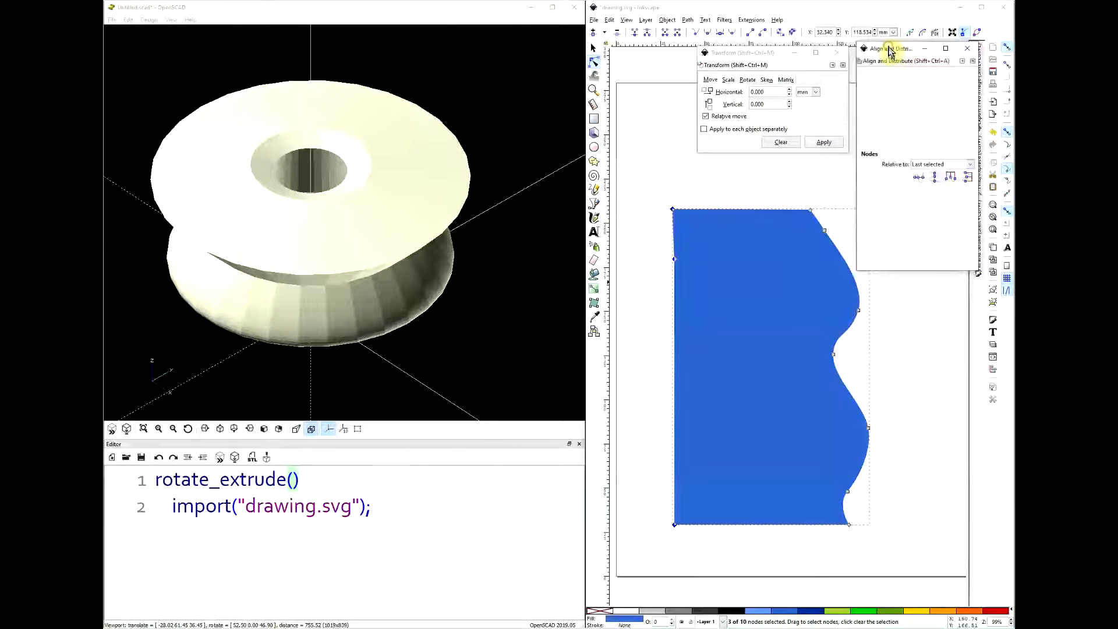
left_click(934, 176)
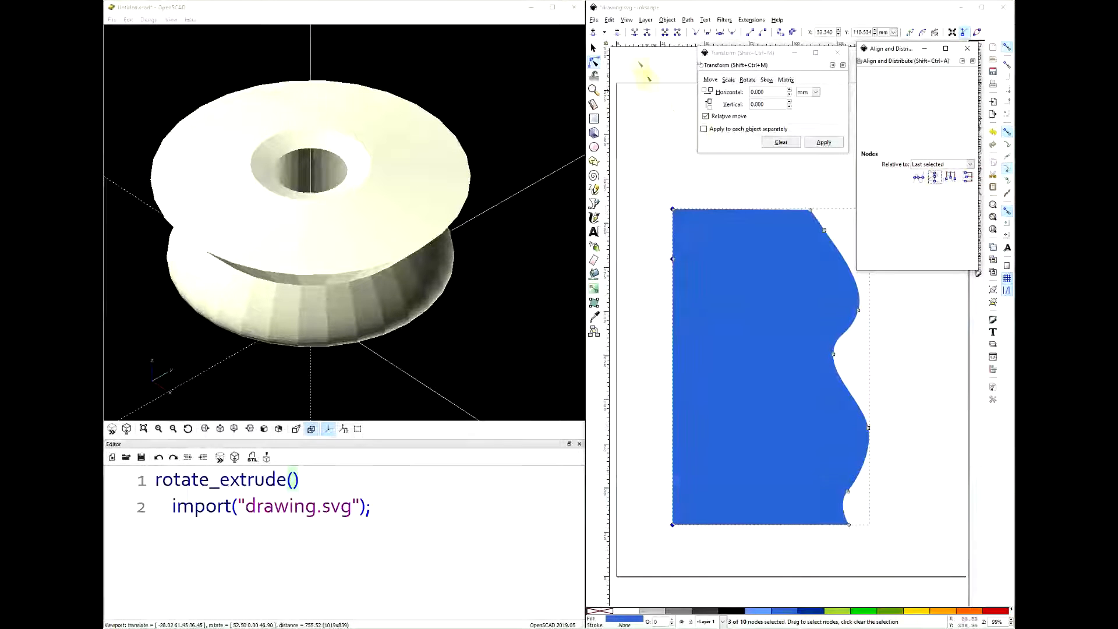
- Save the straightened profile, switch to OpenSCAD and examine the updated revolved solid from above
left_click(593, 48)
left_click(664, 149)
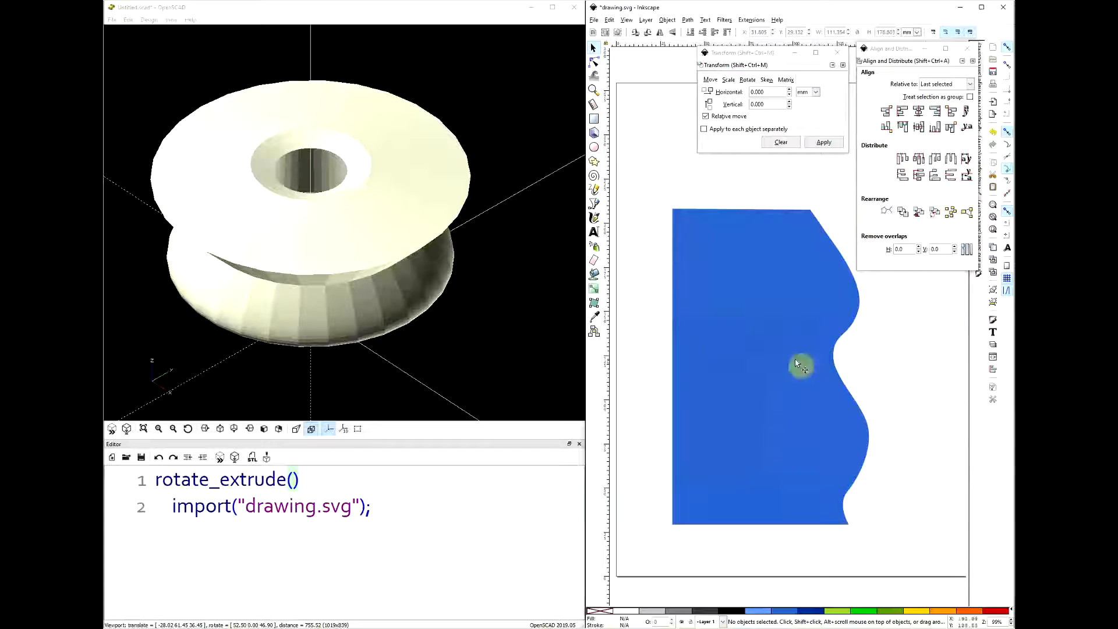
left_click(751, 395)
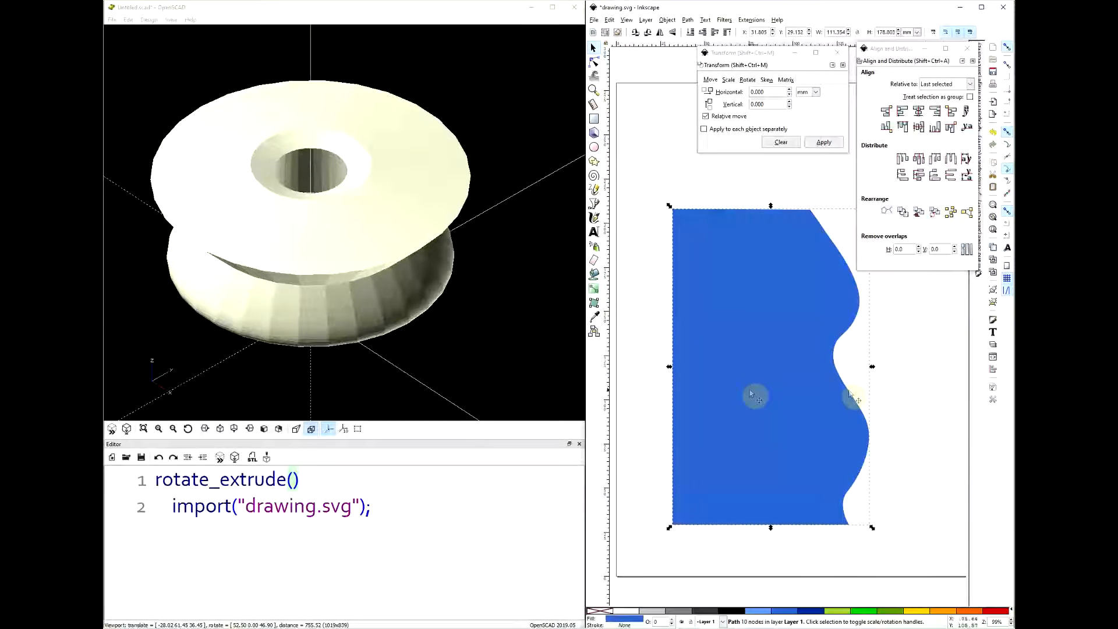
key("ctrl+s")
left_click(919, 396)
left_click(774, 339)
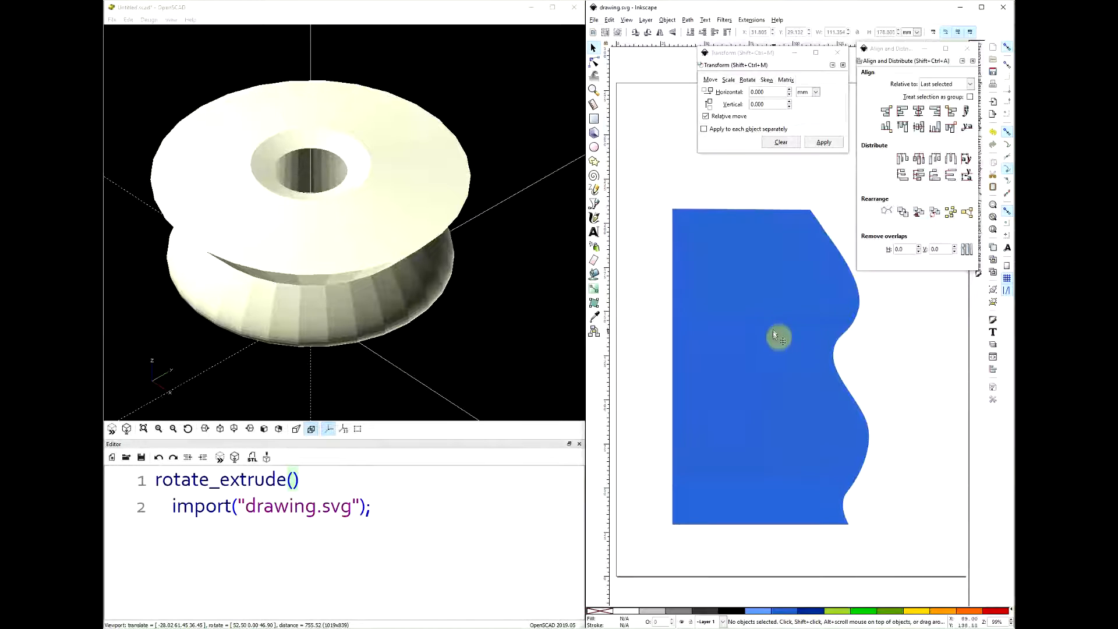
left_click(361, 15)
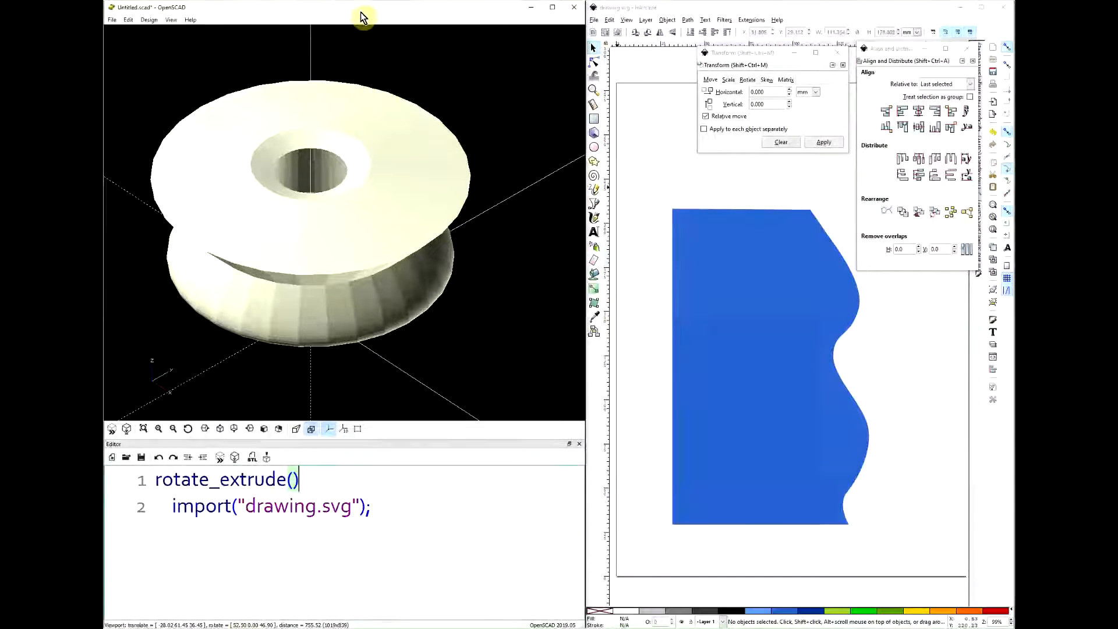
left_click_drag(389, 145, 431, 293)
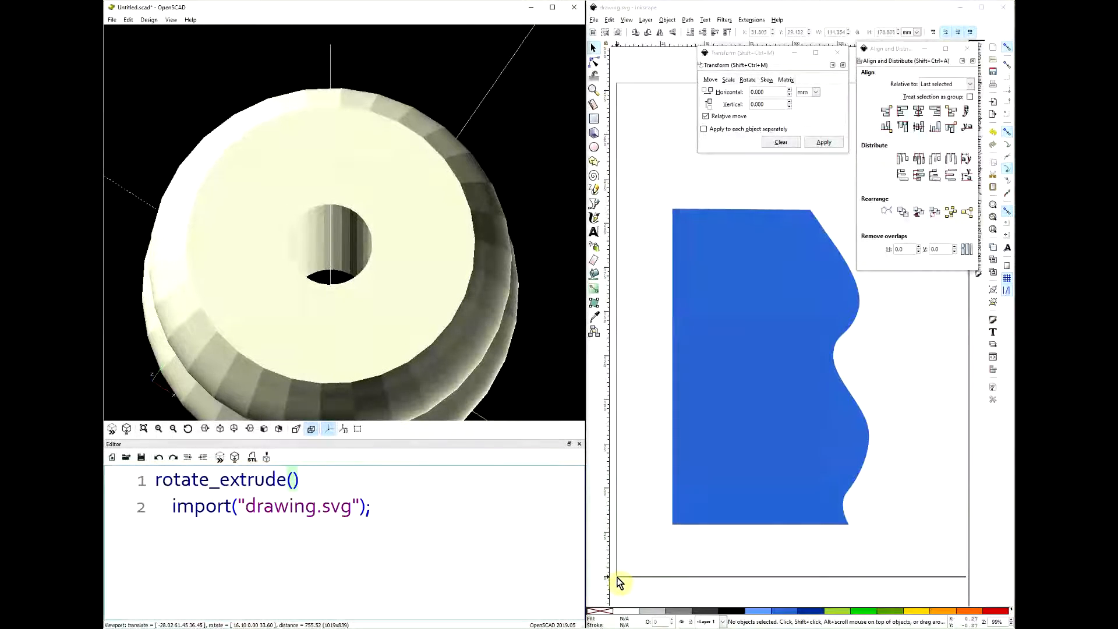
- In Inkscape, move the profile to absolute position 0 mm horizontal and 0 mm vertical with relative move off, and save the drawing
left_click(777, 335)
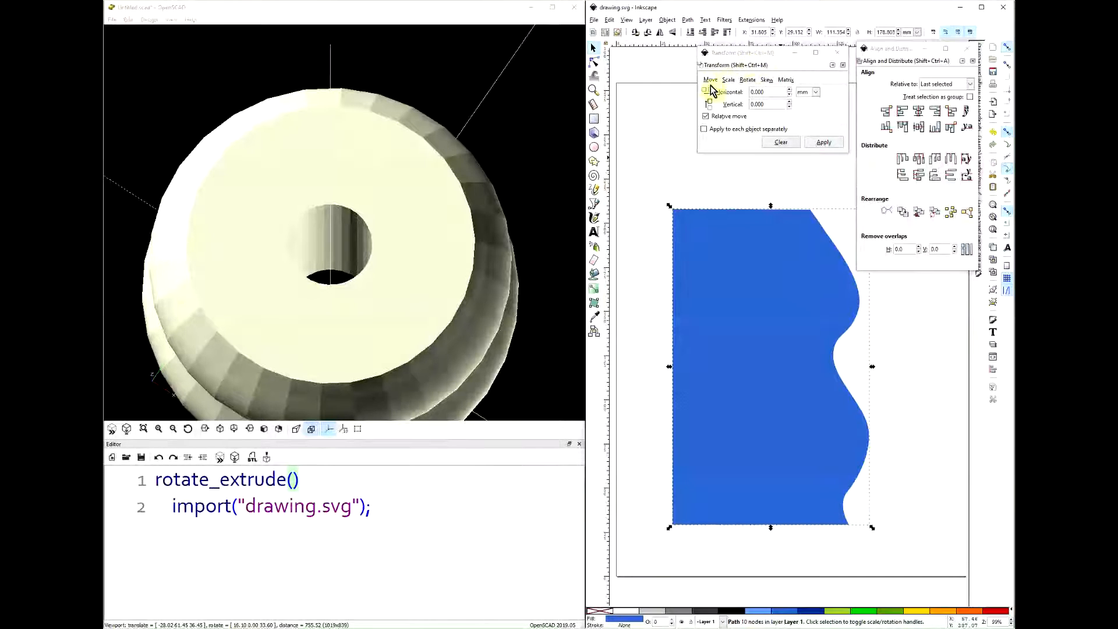
left_click(706, 117)
triple_click(757, 92)
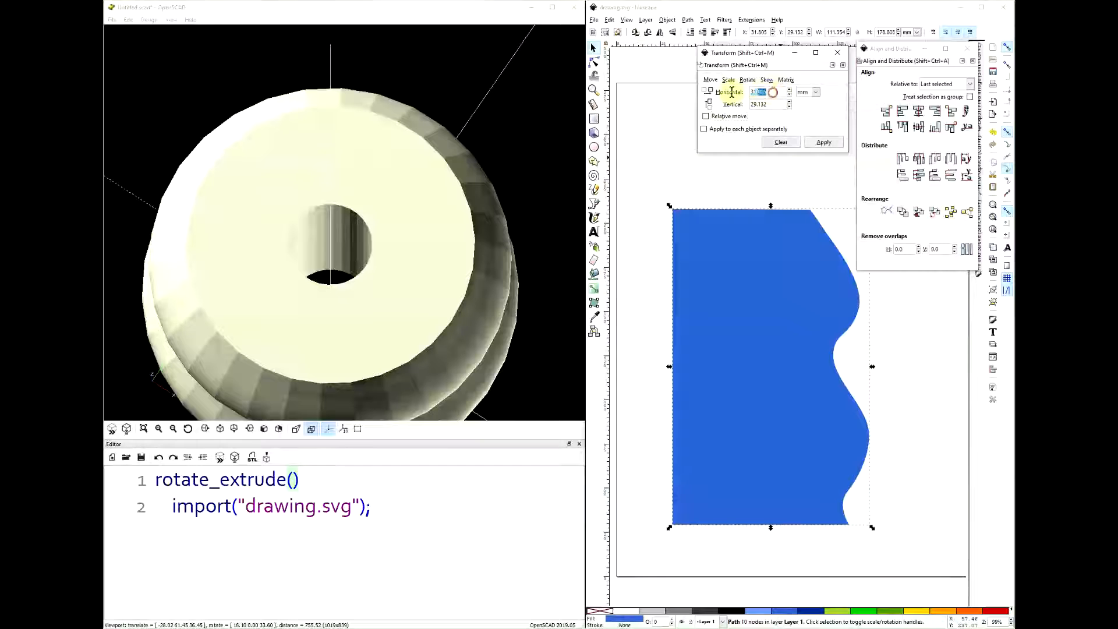
key("Tab")
type("0")
key("Tab")
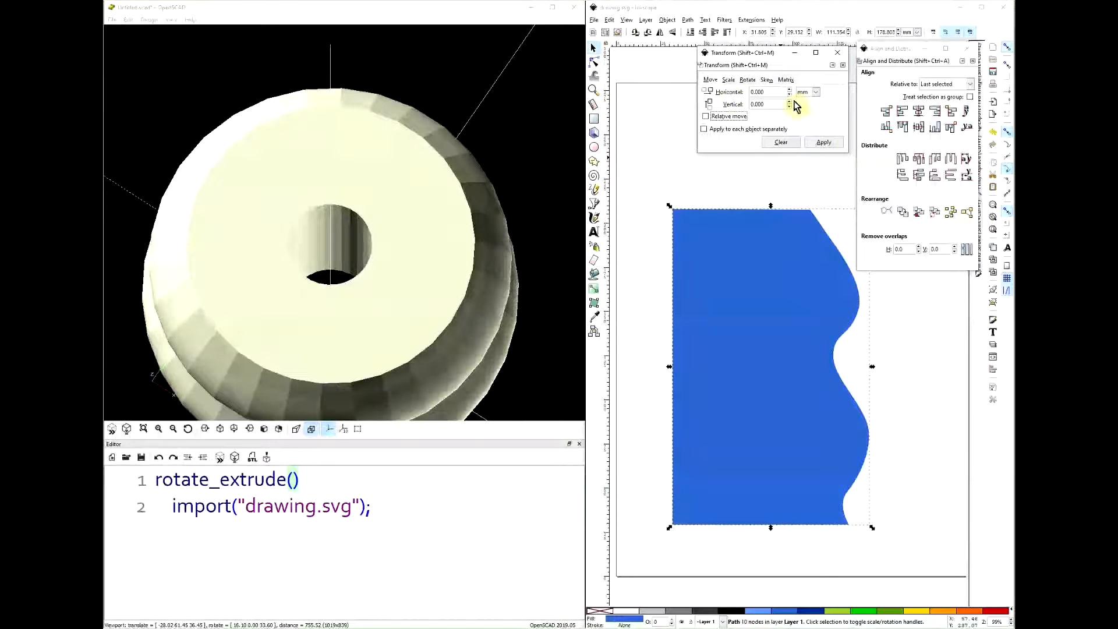
left_click(827, 143)
left_click(633, 125)
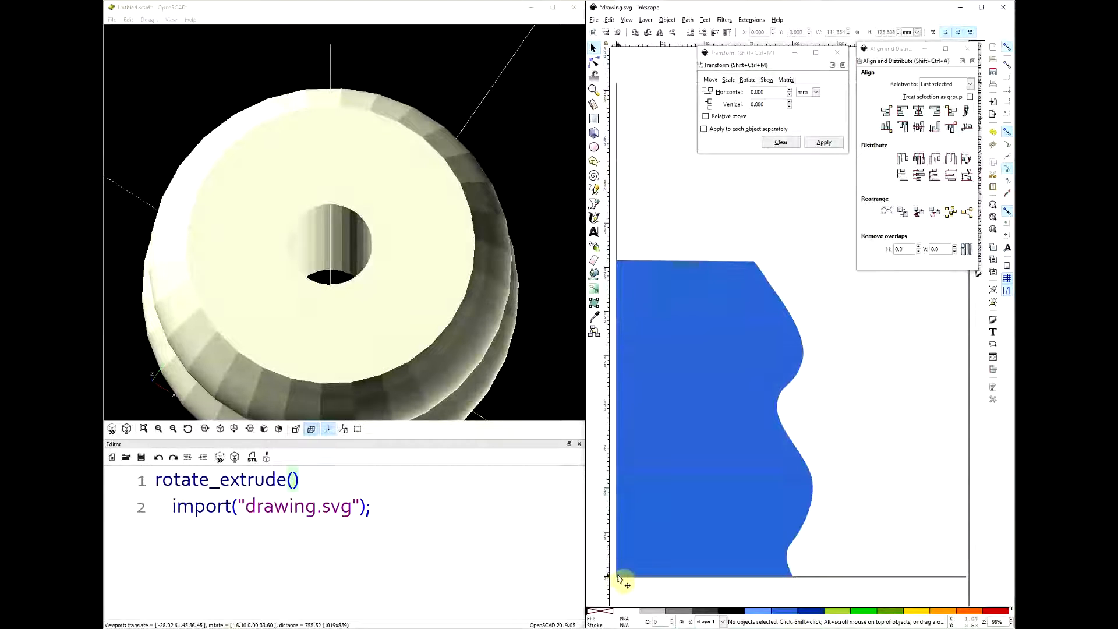
key("ctrl+s")
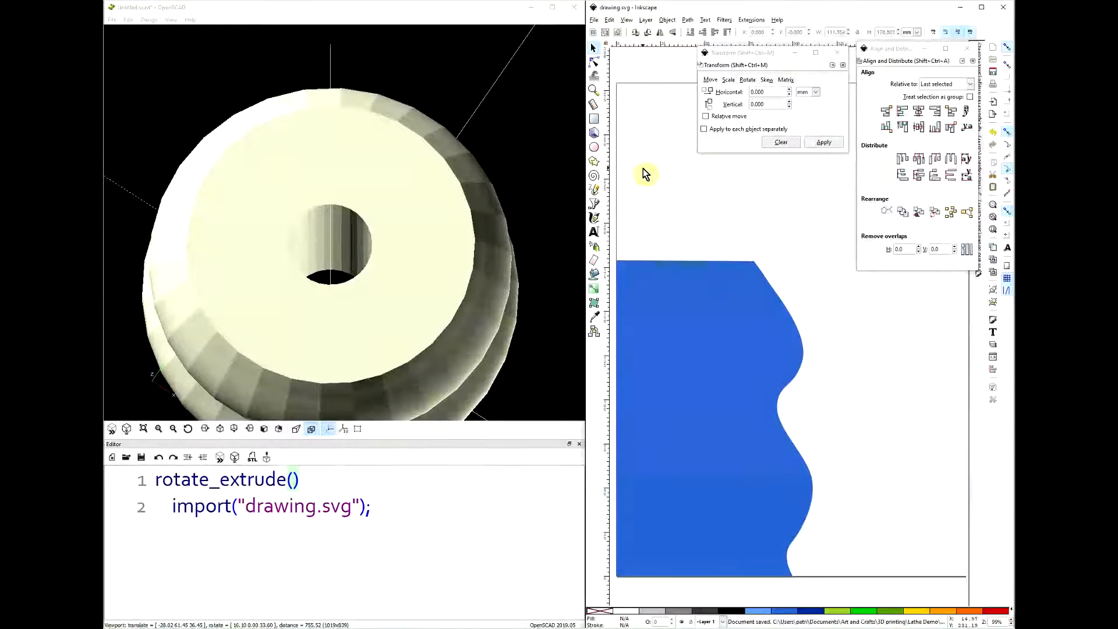
- Switch to OpenSCAD, preview the solid revolved from the moved profile and inspect it from several angles with the whole model in view
left_click(430, 9)
key("F5")
left_click_drag(433, 35, 449, 180)
scroll(454, 169, "down", 5)
scroll(361, 175, "up", 2)
scroll(361, 174, "up", 3)
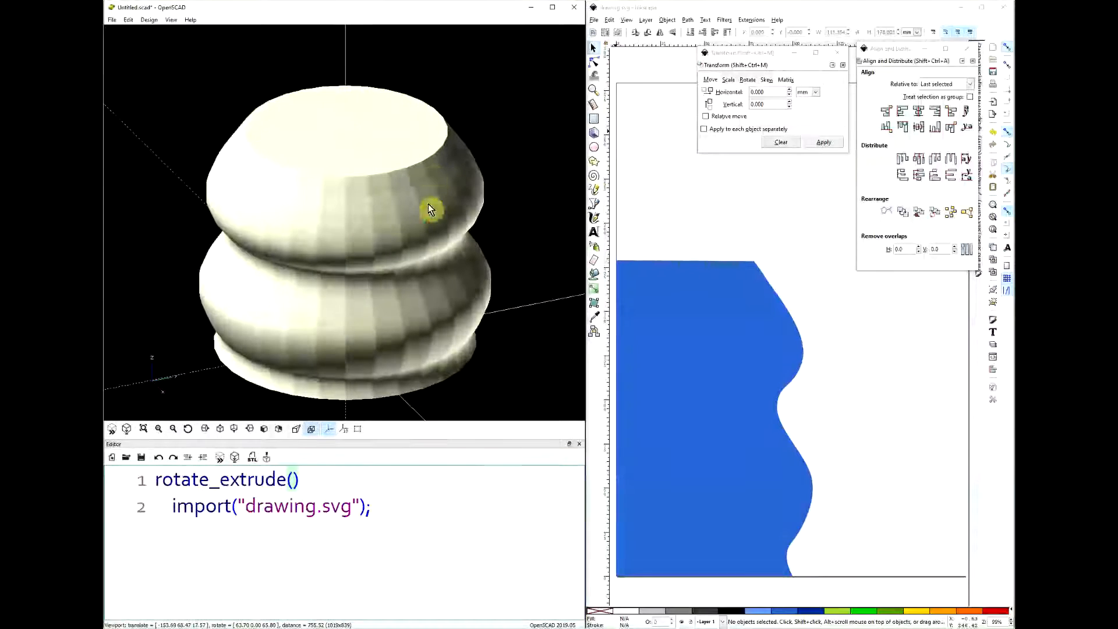
left_click_drag(376, 219, 429, 190)
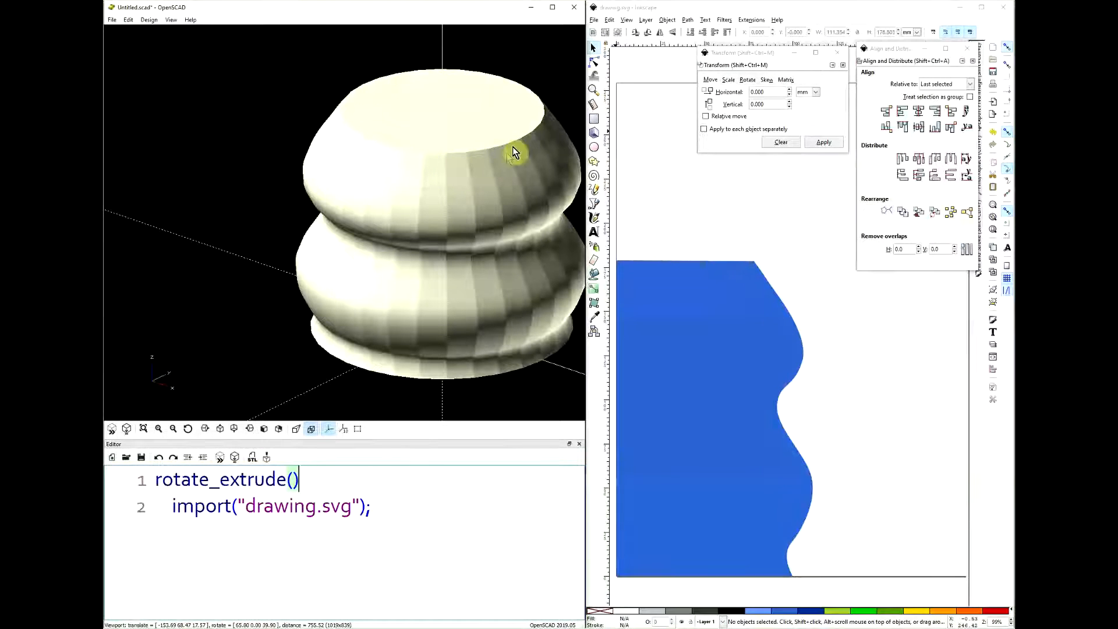
left_click_drag(517, 176, 479, 190)
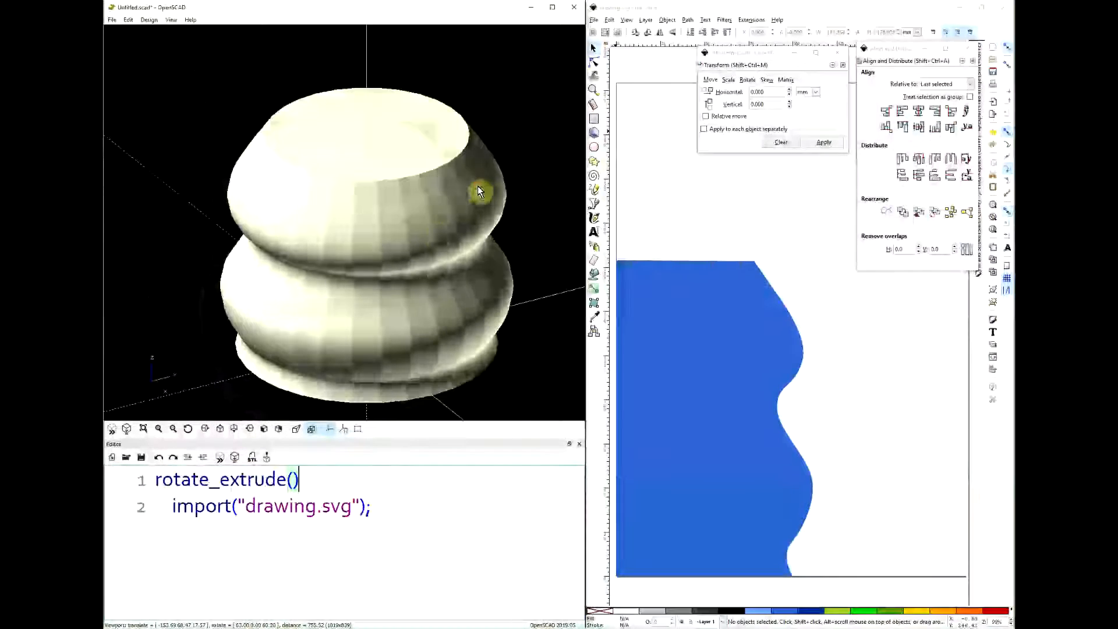
left_click(146, 429)
left_click_drag(396, 270, 277, 372)
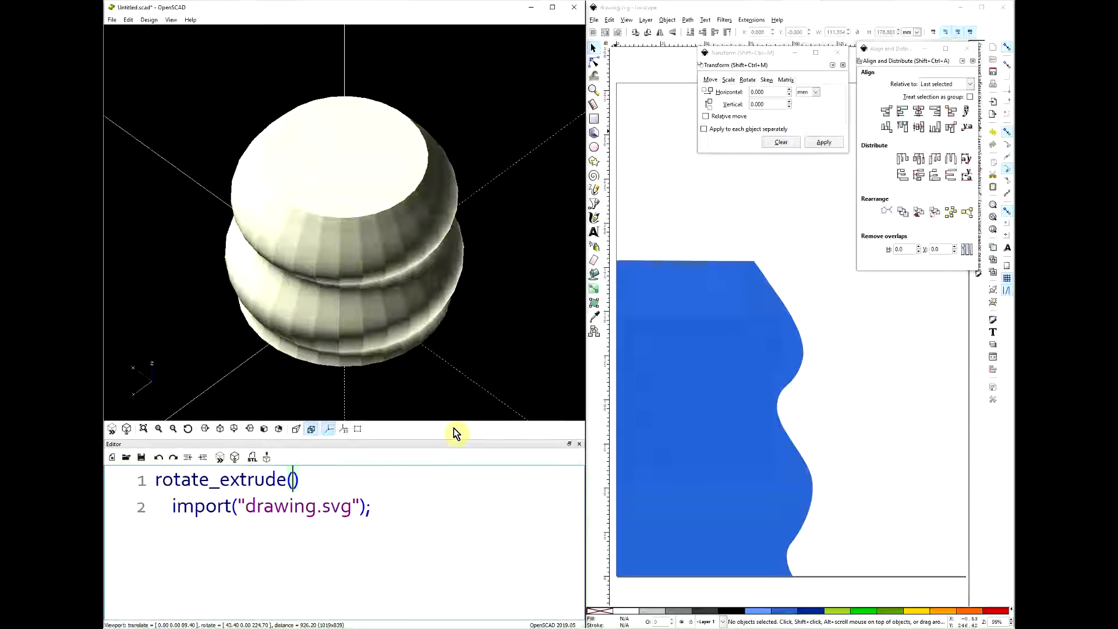
- Add the parameter $fn = 4 to rotate_extrude, preview the solid and orbit around it
type("$fn =")
type("4")
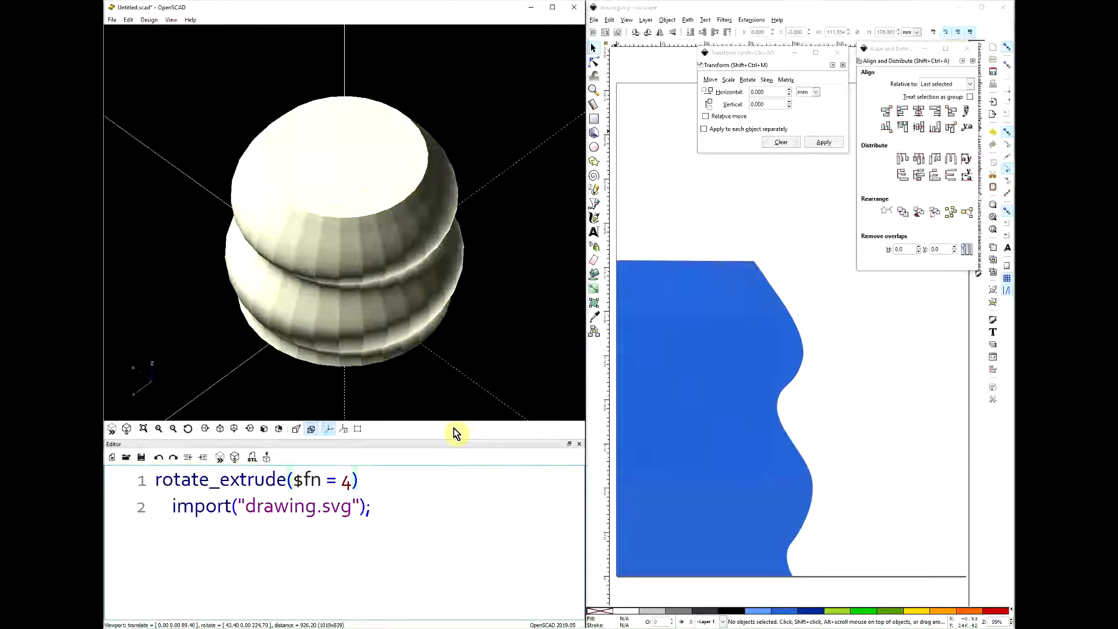
key("F5")
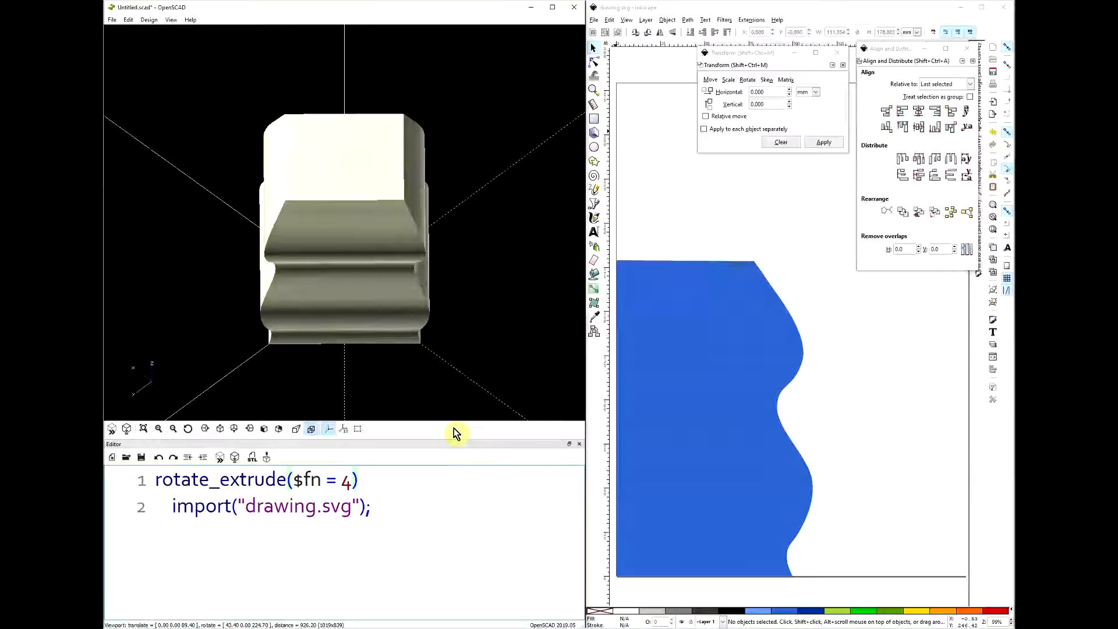
left_click_drag(459, 192, 367, 209)
- Raise $fn to 64 in rotate_extrude, preview the smoother solid and view it from another angle
key("Left")
type("6")
key("F5")
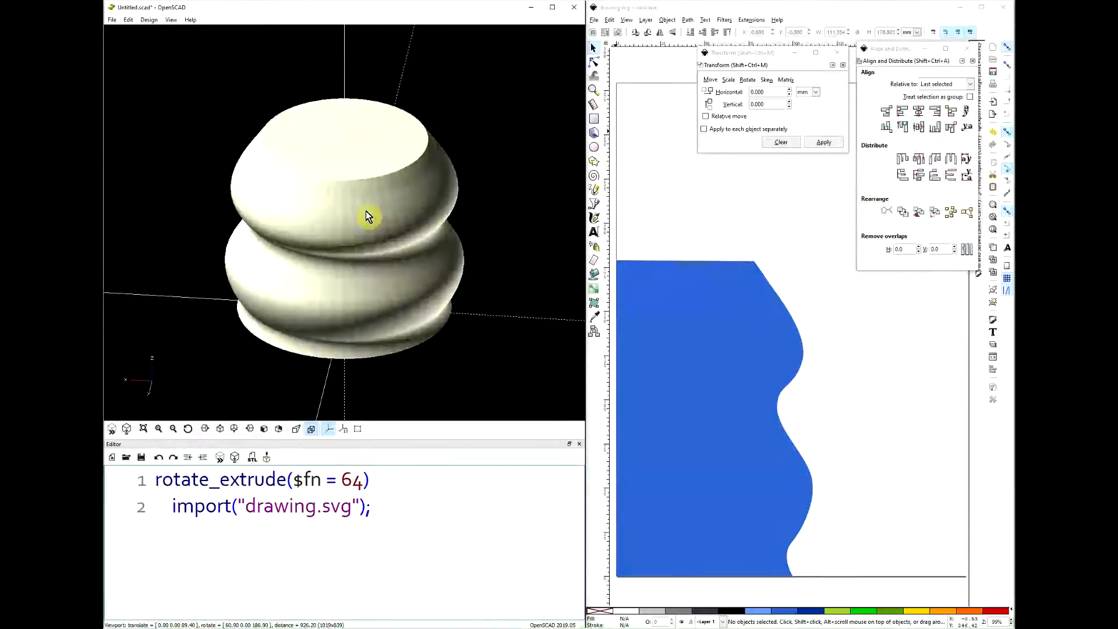
left_click_drag(397, 190, 504, 149)
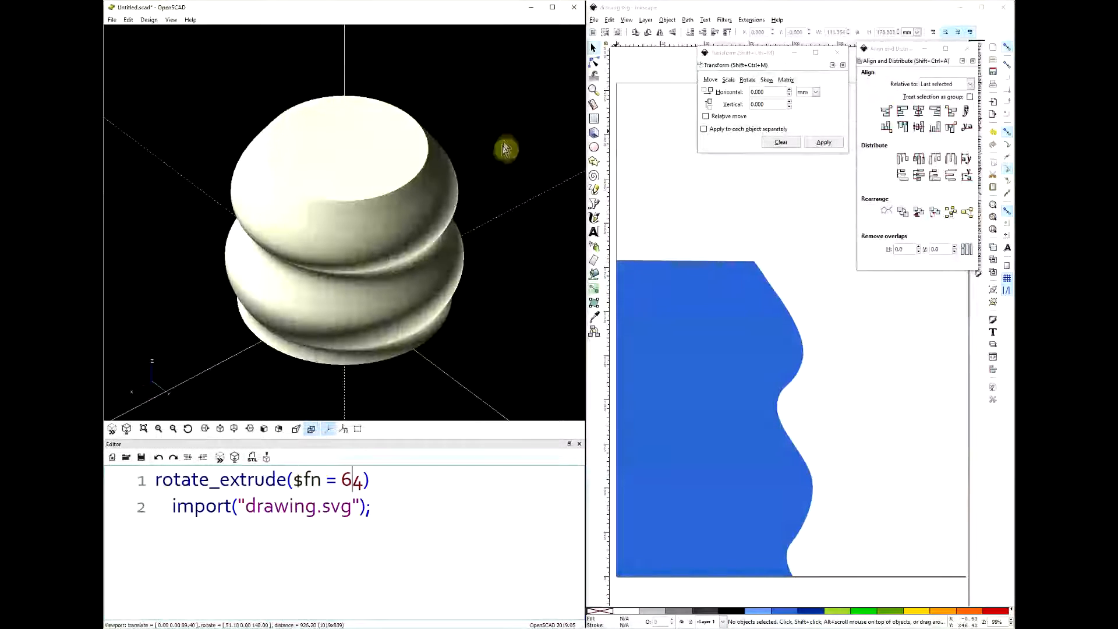
- Set $fn to 98 in rotate_extrude and inspect the refined solid from another direction
key("shift+Right")
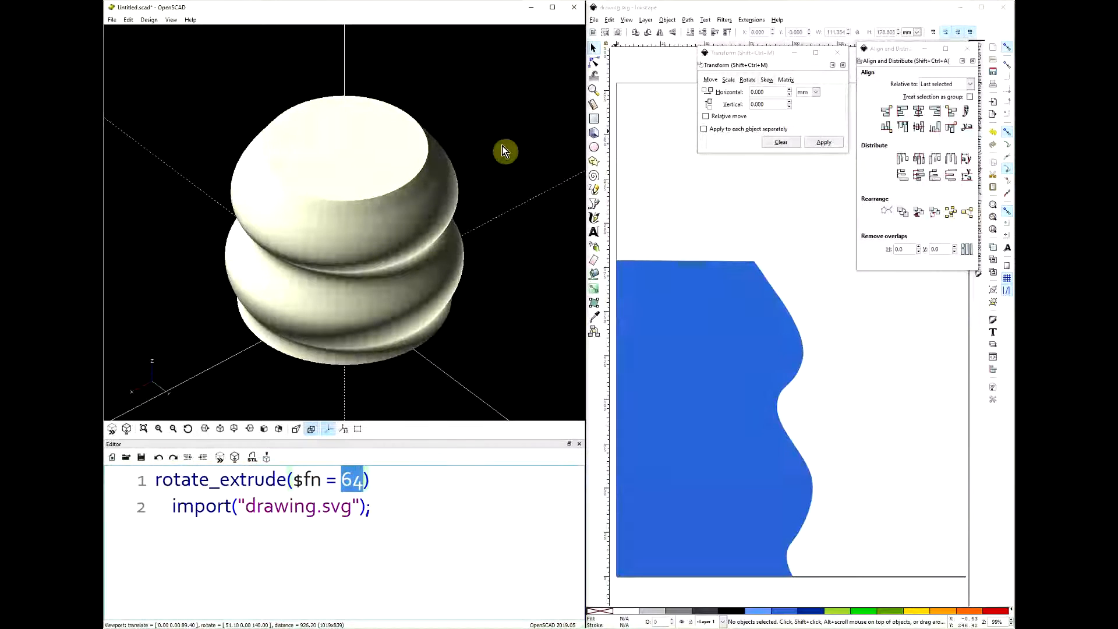
type("98")
left_click_drag(507, 249, 426, 239)
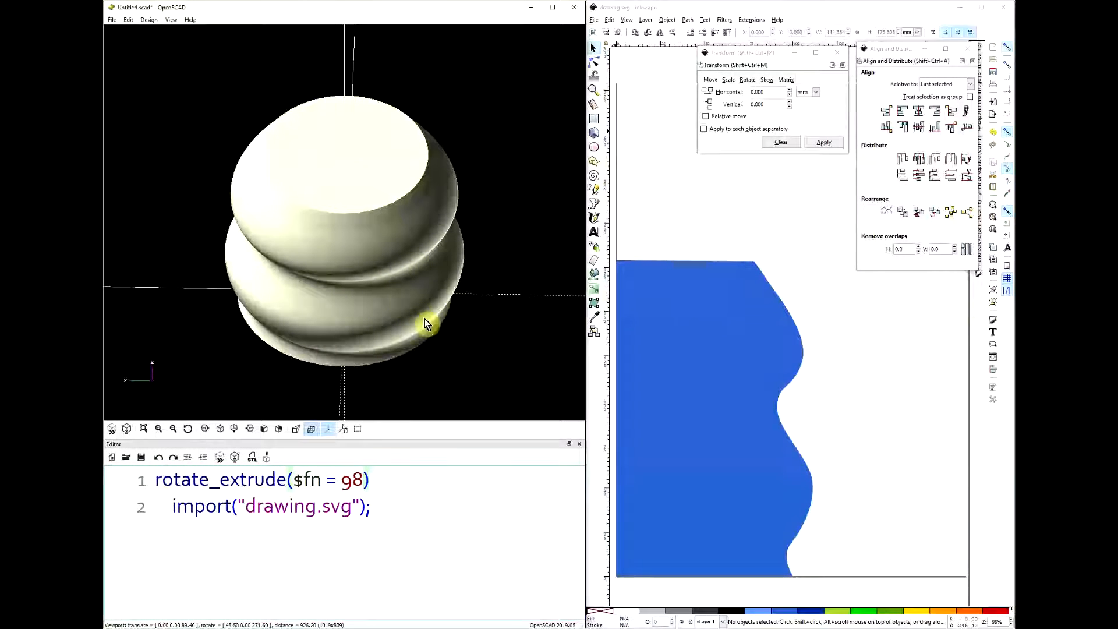
- Set $fn to 16 in rotate_extrude, preview the faceted solid and inspect it from above, the side and below
key("ctrl+shift+Left")
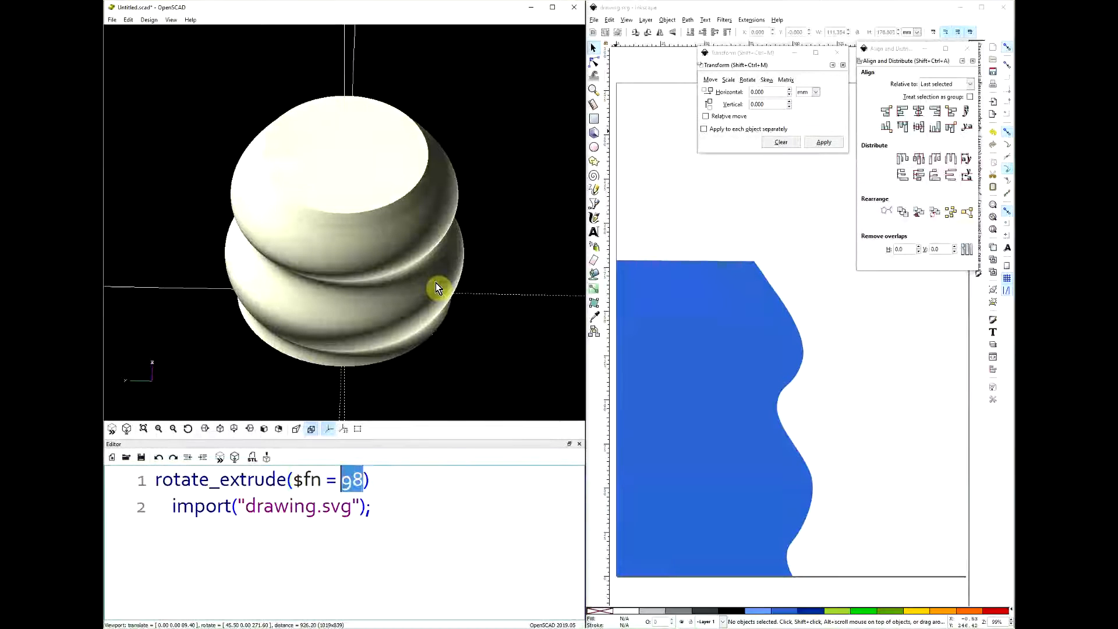
type("16")
key("F5")
left_click_drag(570, 341, 488, 321)
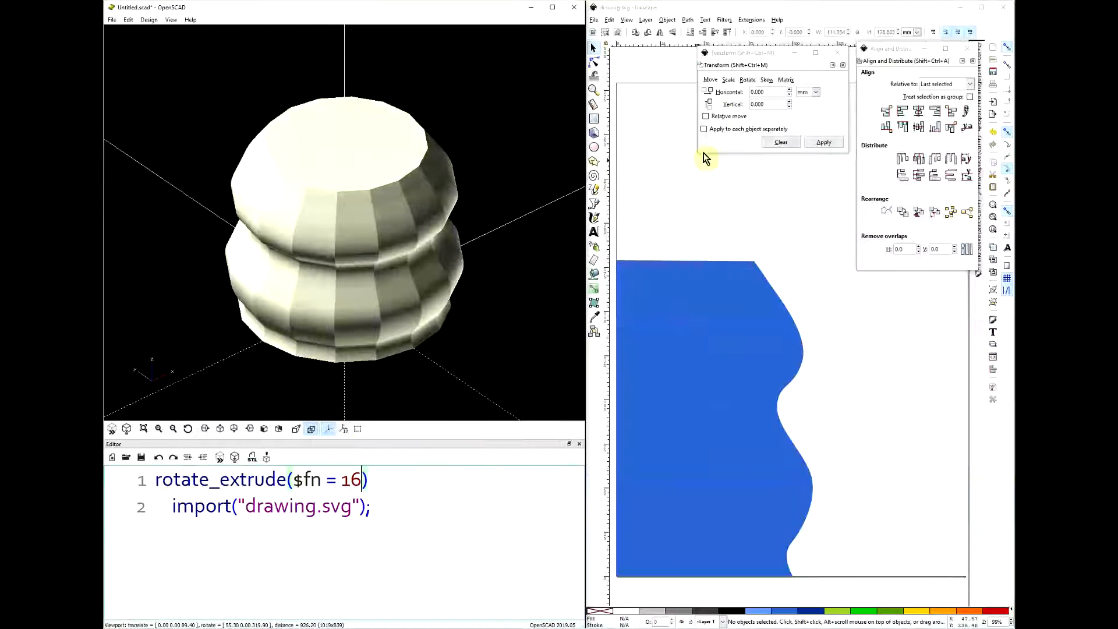
left_click_drag(440, 344, 374, 327)
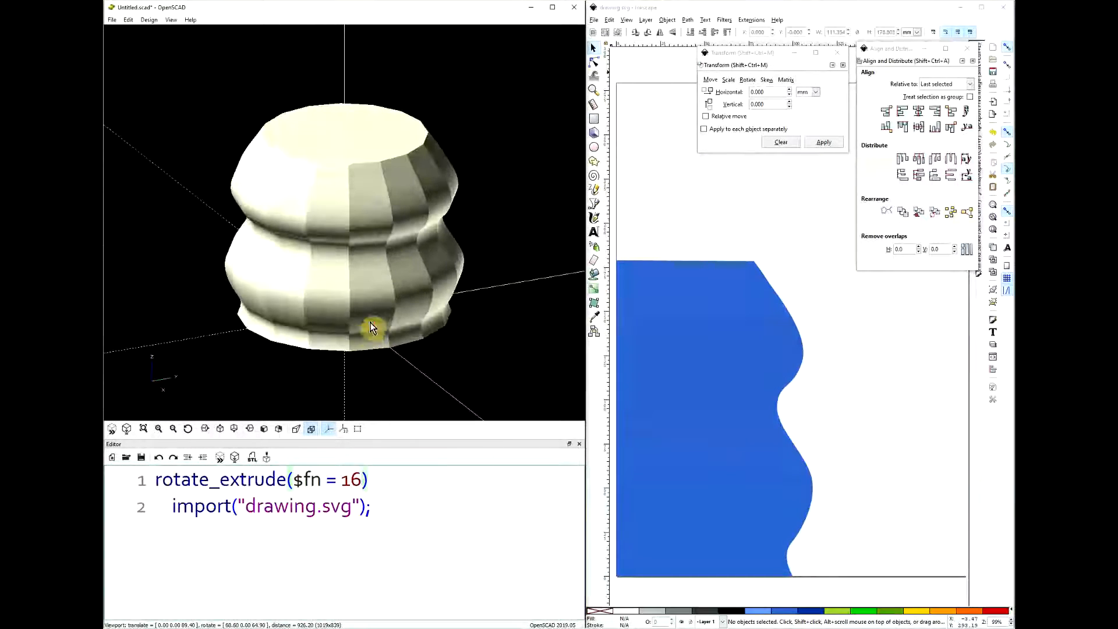
left_click_drag(455, 190, 447, 225)
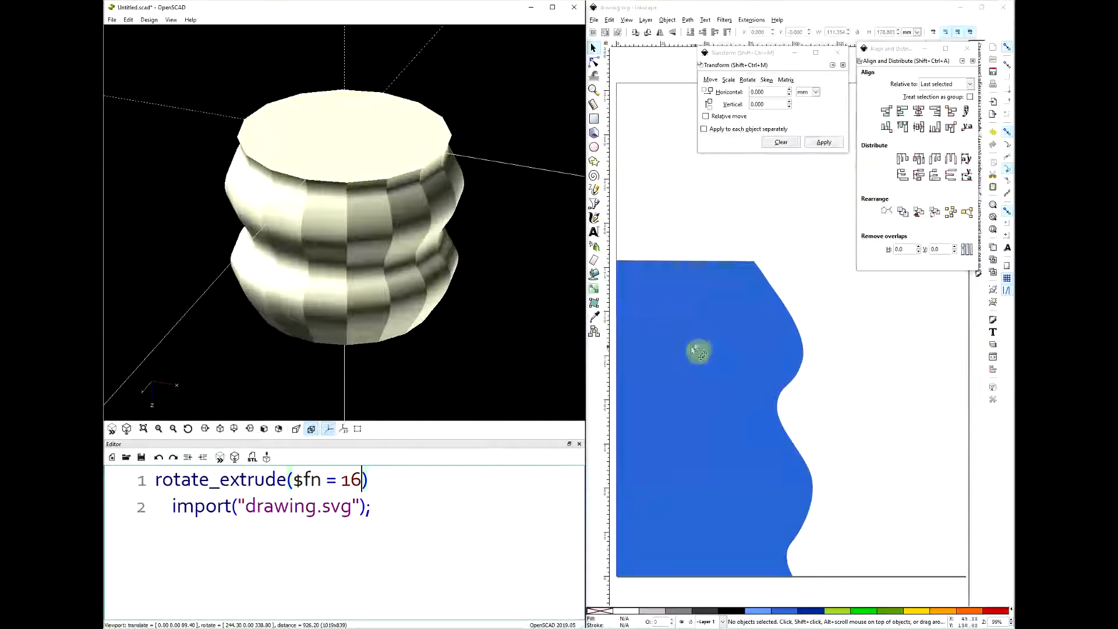
- In Inkscape, edit the profile's nodes and delete the three nodes on its upper right curve below the corner
left_click(672, 274)
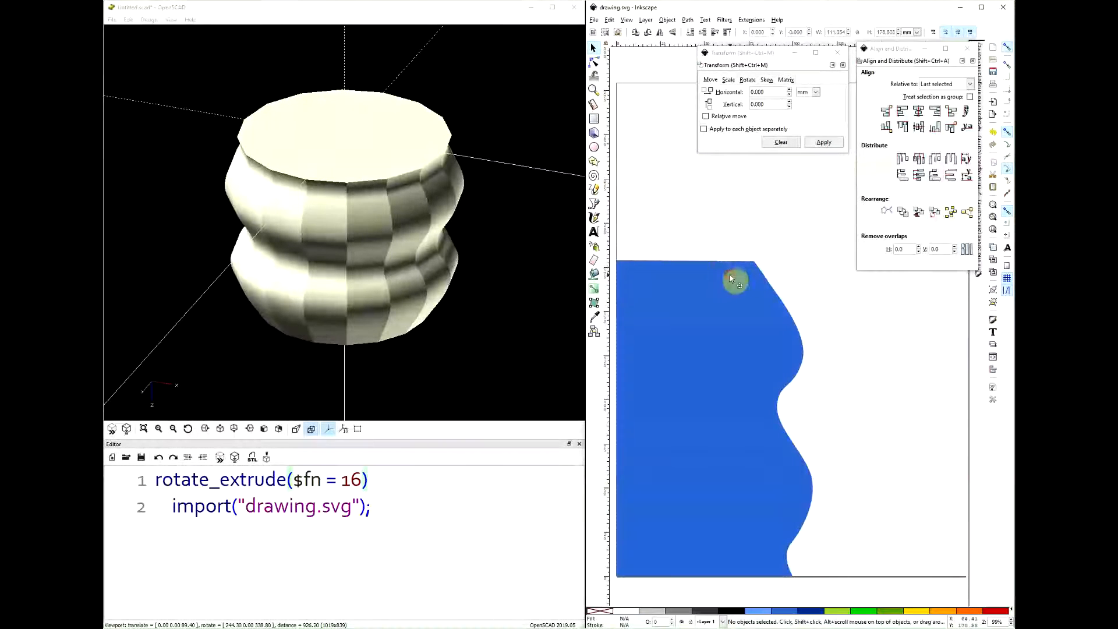
left_click(593, 61)
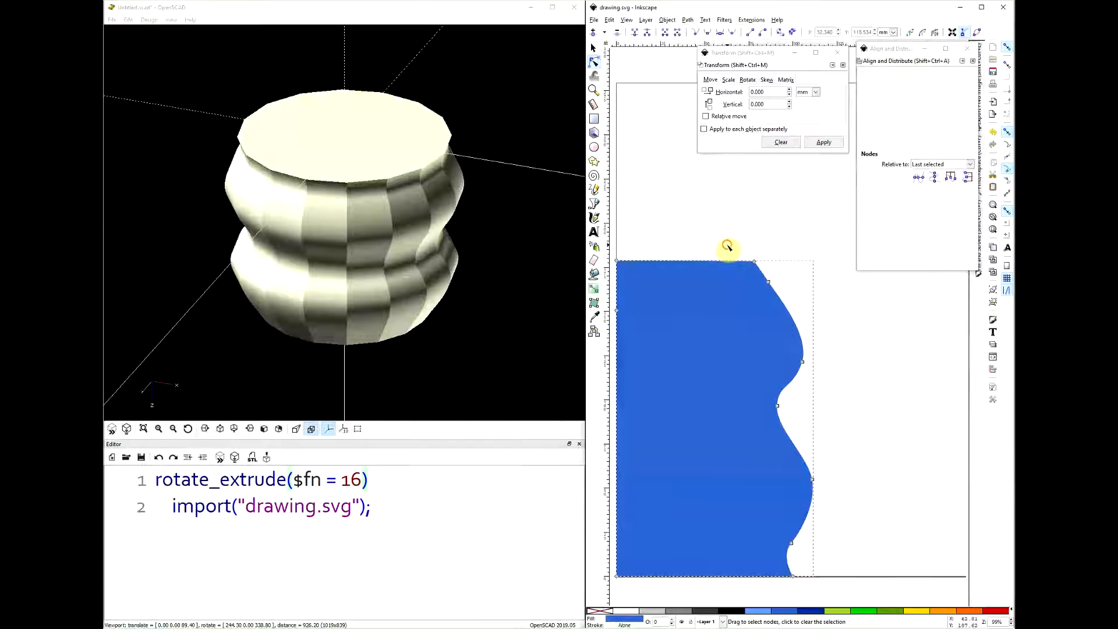
left_click(759, 294)
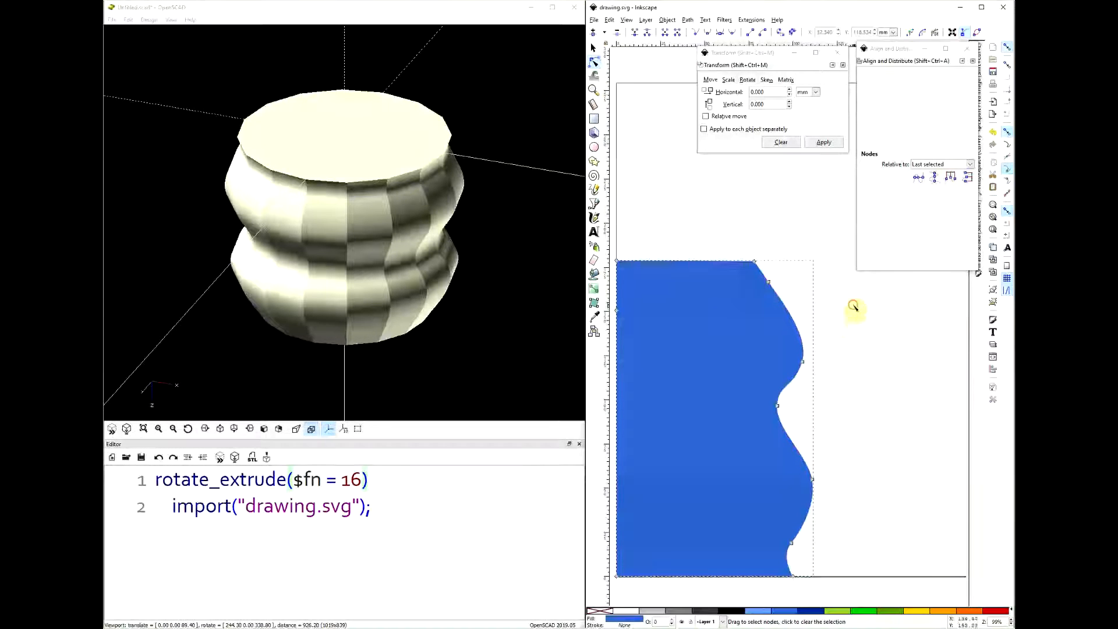
left_click_drag(853, 305, 726, 474)
key("Delete")
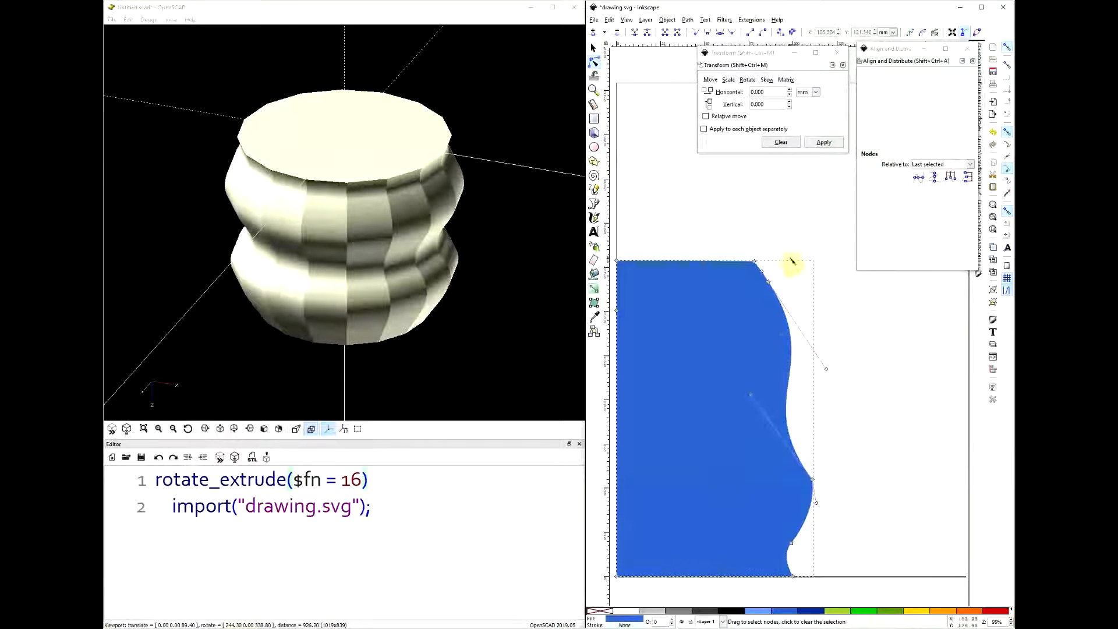
left_click(768, 283)
key("Delete")
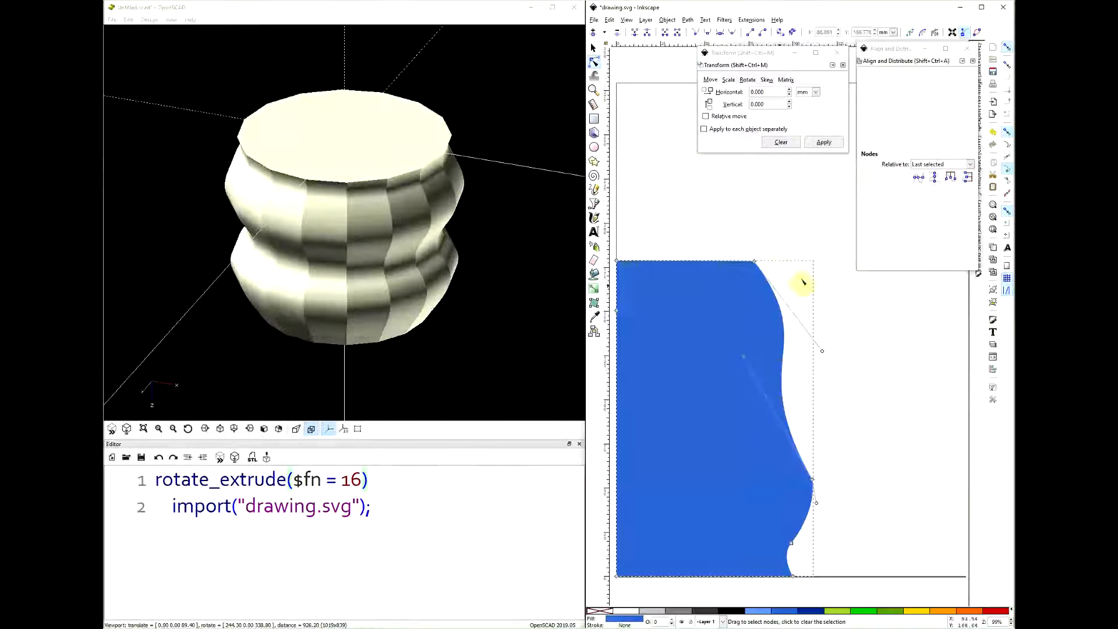
- Move the profile's top-right corner node outward to about X 143 mm and shift all four right-edge nodes left to narrow the shape
left_click_drag(755, 263, 869, 260)
scroll(728, 414, "down", 1, "ctrl")
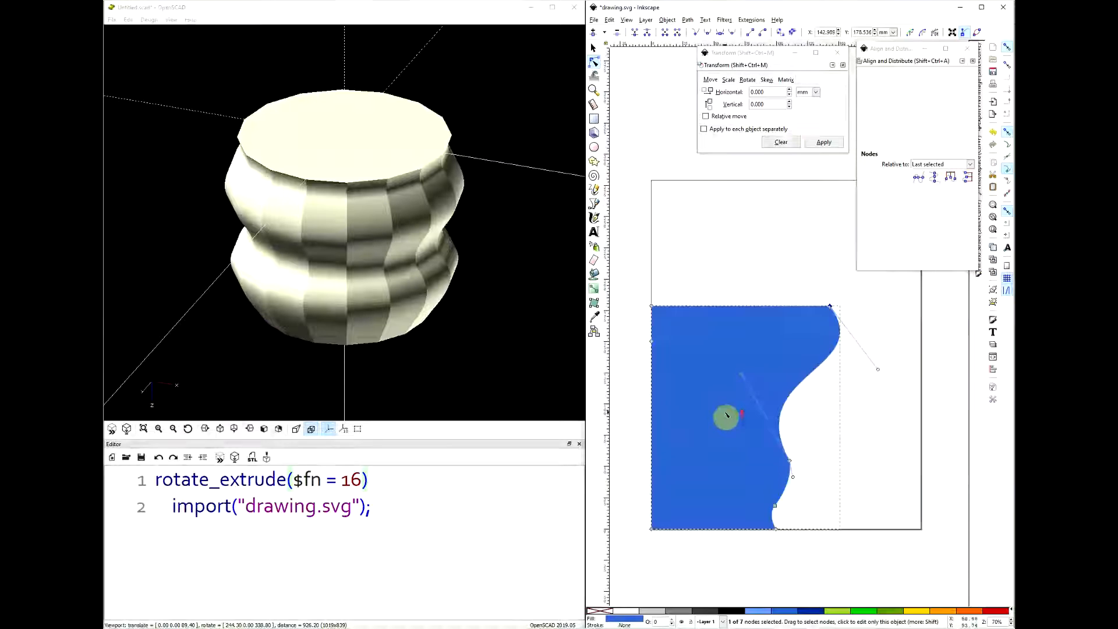
left_click_drag(883, 295, 736, 591)
key("shift+Left")
key("shift+Left")
key("shift+Left")
key("shift+Left")
key("shift+Left")
key("shift+Left")
key("shift+Left")
key("shift+Left")
key("shift+Left")
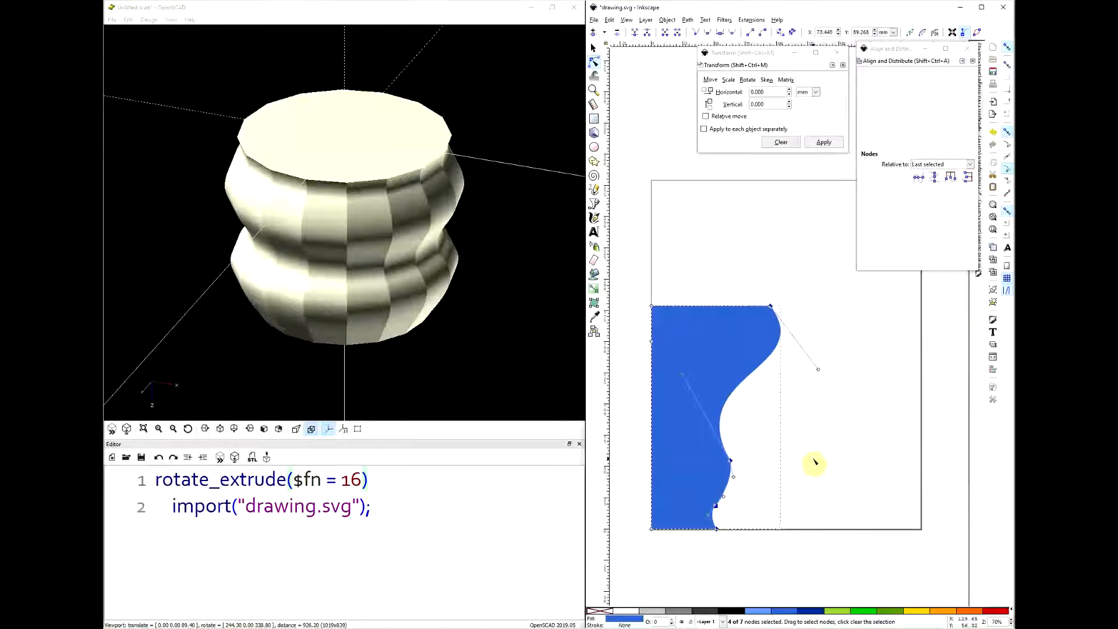
left_click(820, 458)
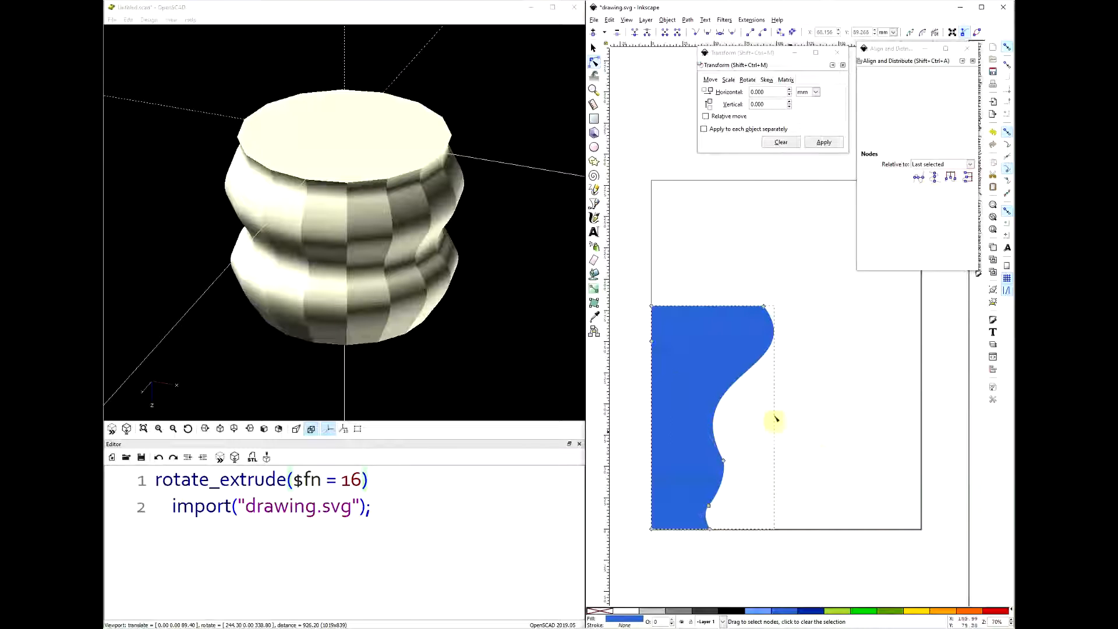
- Duplicate the profile, fill the copy yellow and nudge it to X -5.292 mm, Y 1.058 mm
left_click(593, 49)
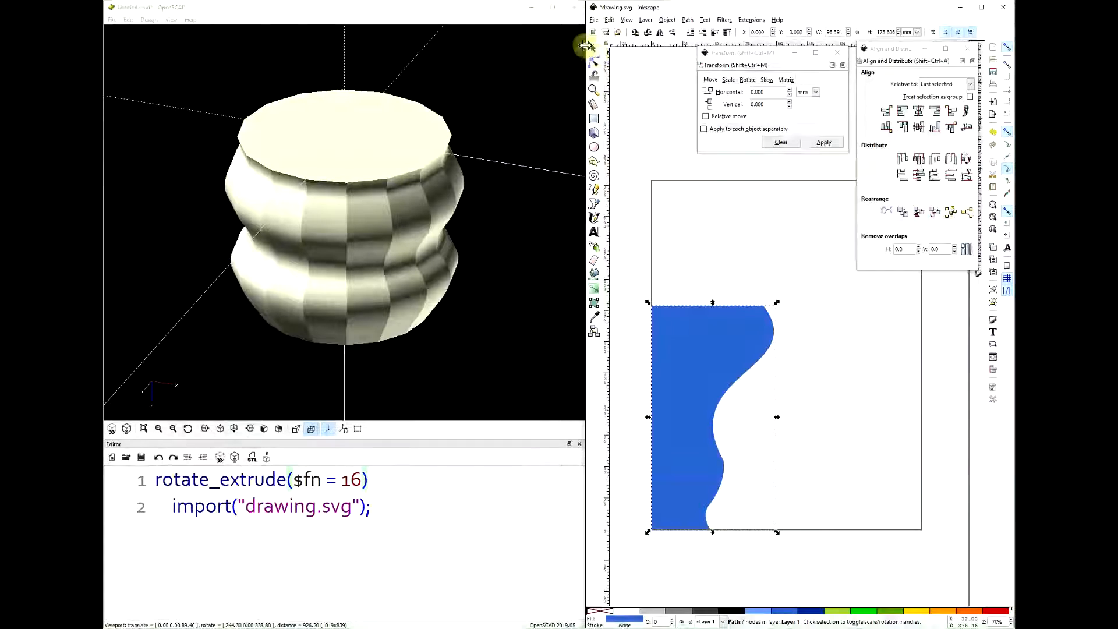
key("ctrl")
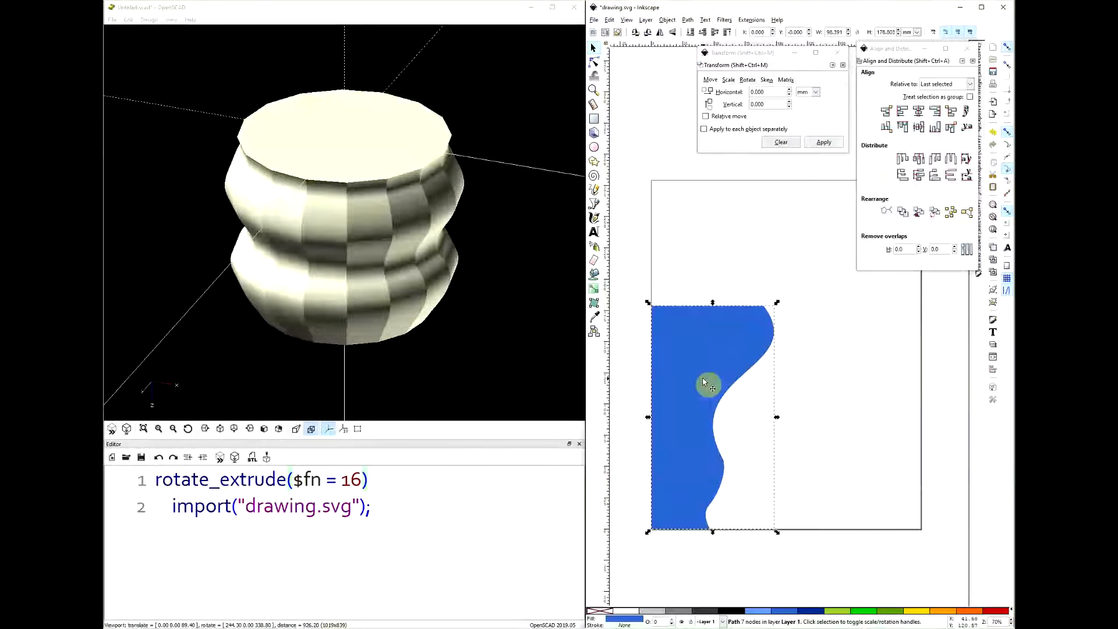
left_click(916, 610)
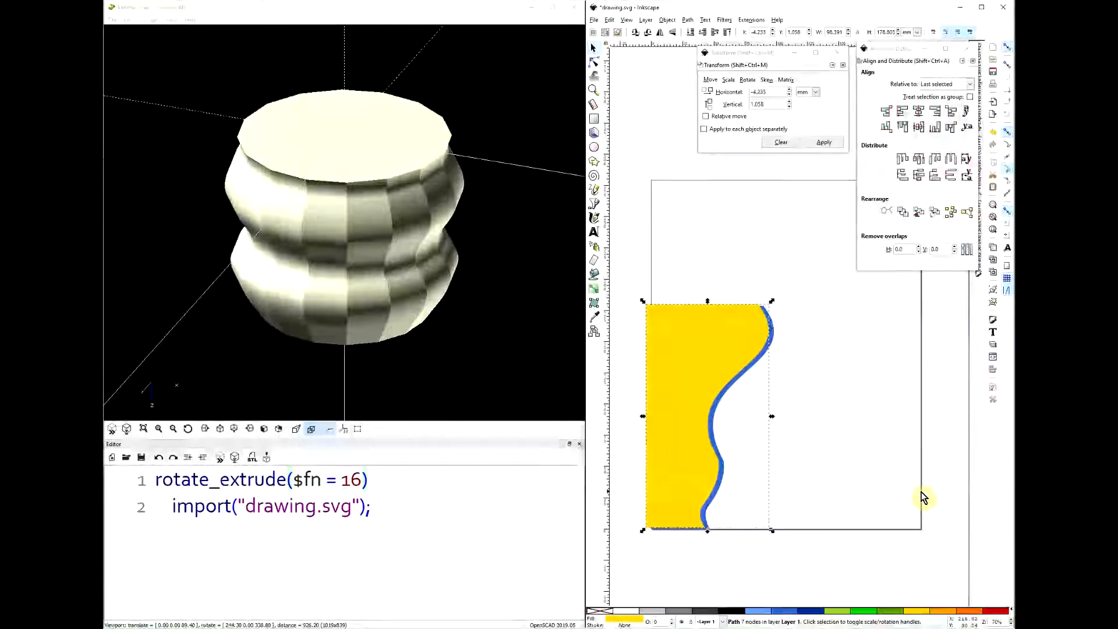
key("Right")
scroll(818, 430, "up", 1, "ctrl")
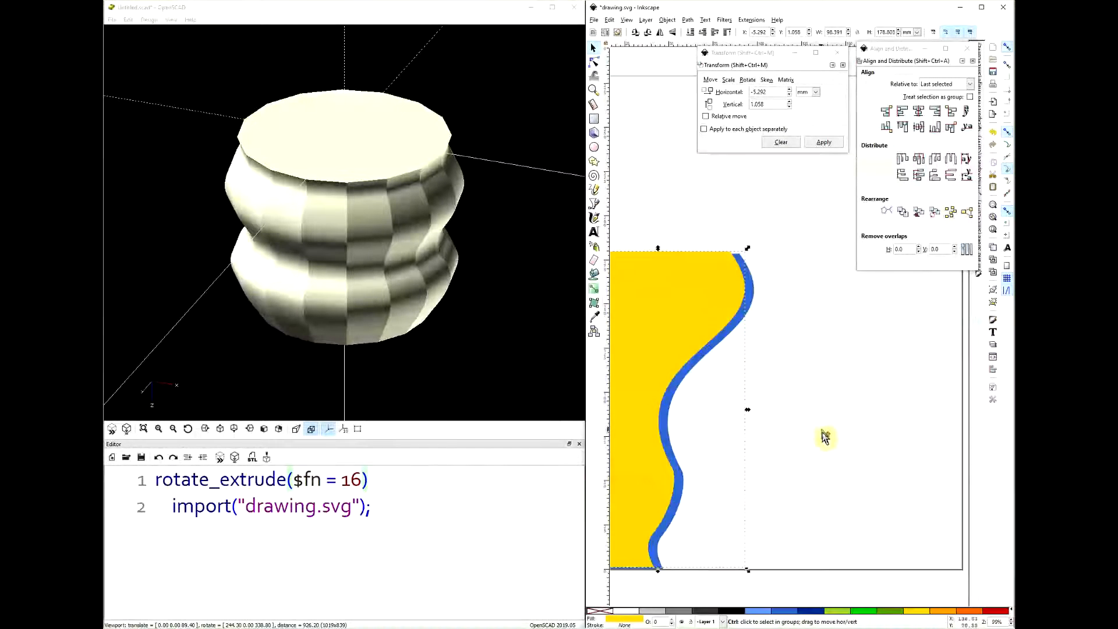
- Raise the yellow copy's two bottom nodes to Y 3.571 mm and move its bottom-right node left to about X 39.6 mm
middle_click_drag(807, 422, 908, 376)
left_click(693, 484)
left_click(593, 62)
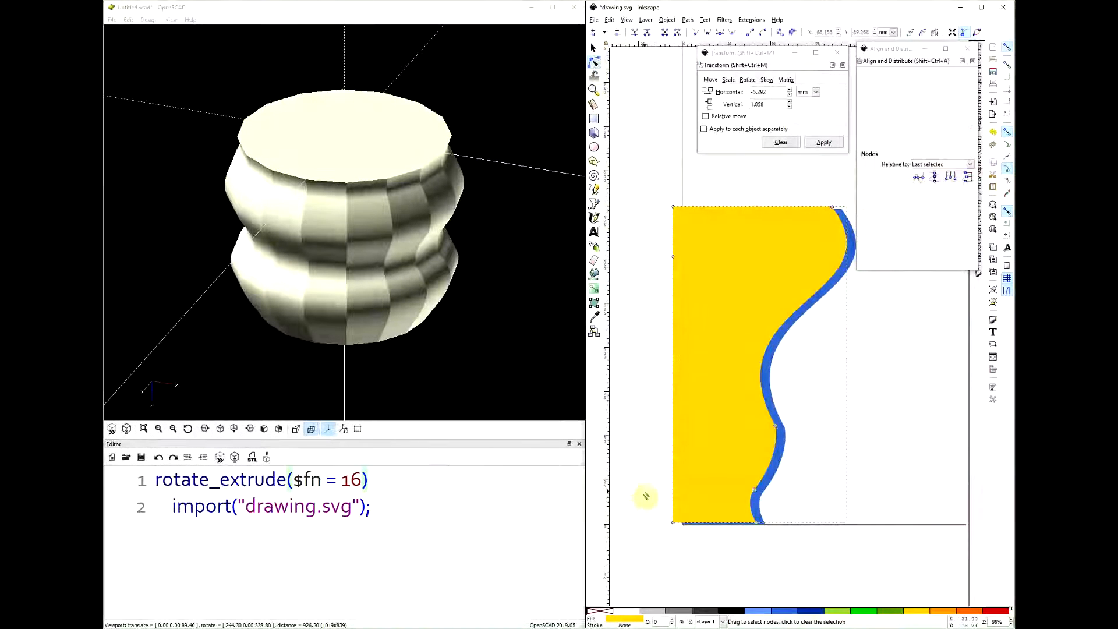
left_click_drag(645, 496, 781, 544)
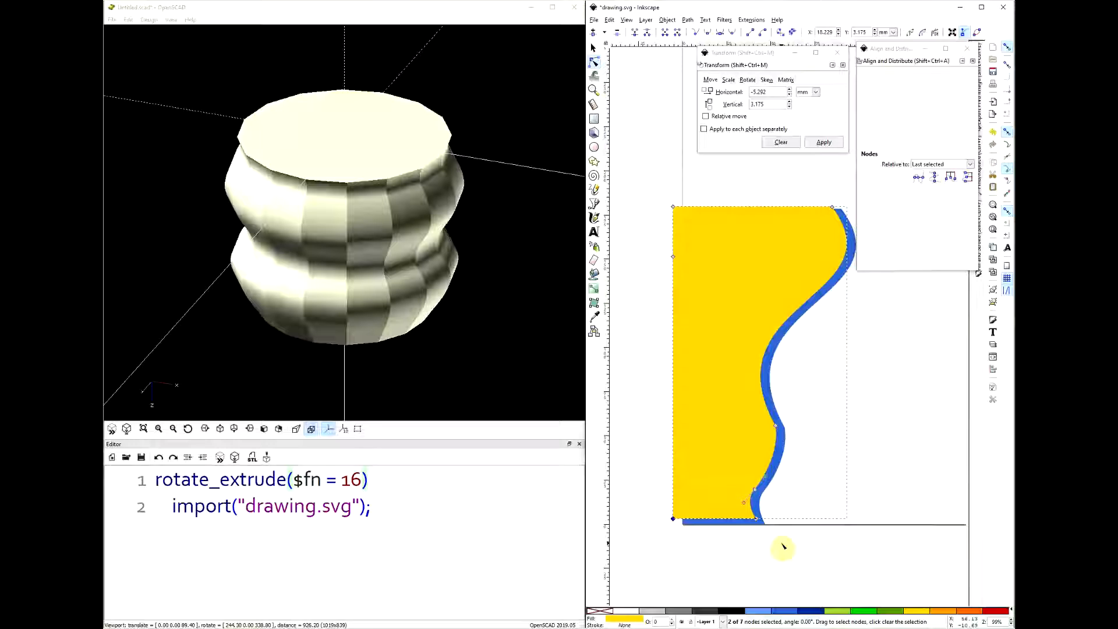
scroll(780, 537, "up", 2, "ctrl")
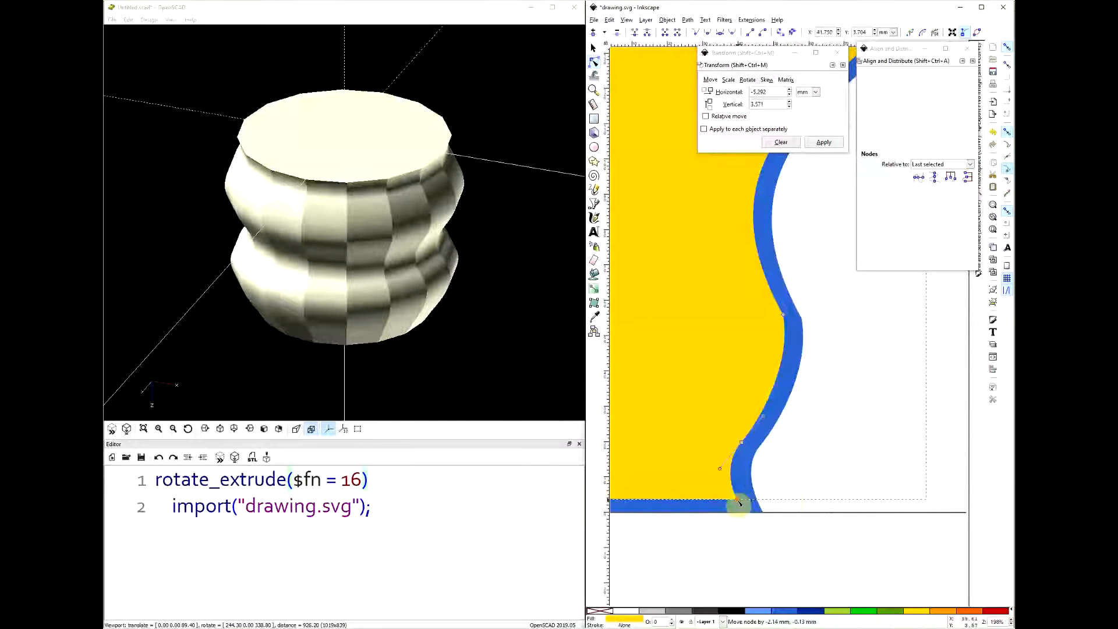
scroll(848, 447, "down", 4, "ctrl")
scroll(781, 441, "up", 2, "ctrl")
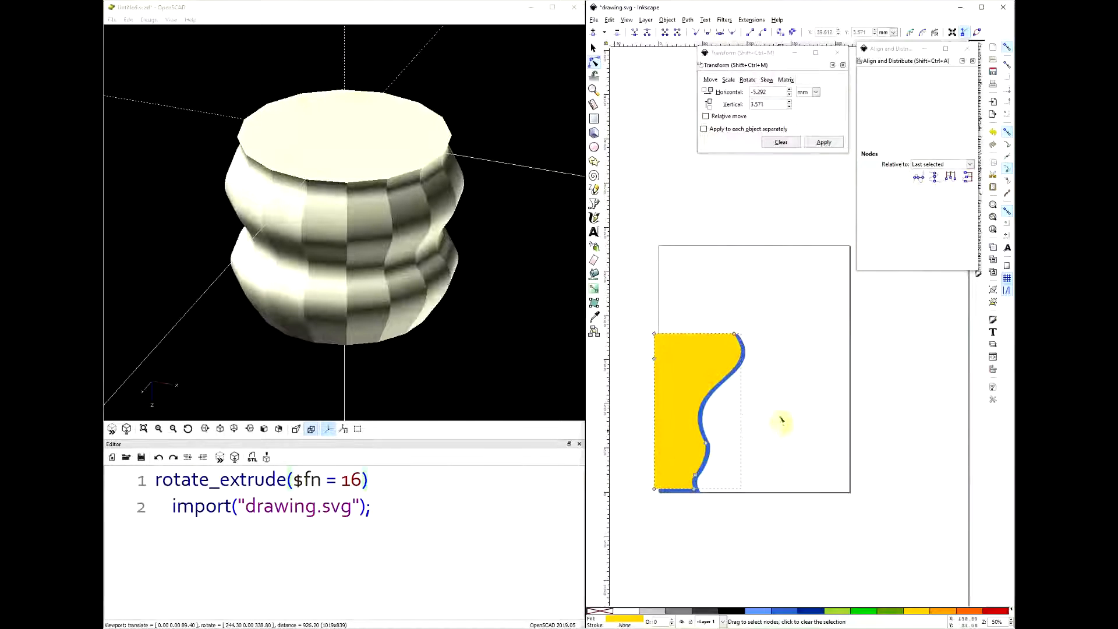
scroll(732, 423, "down", 2, "ctrl")
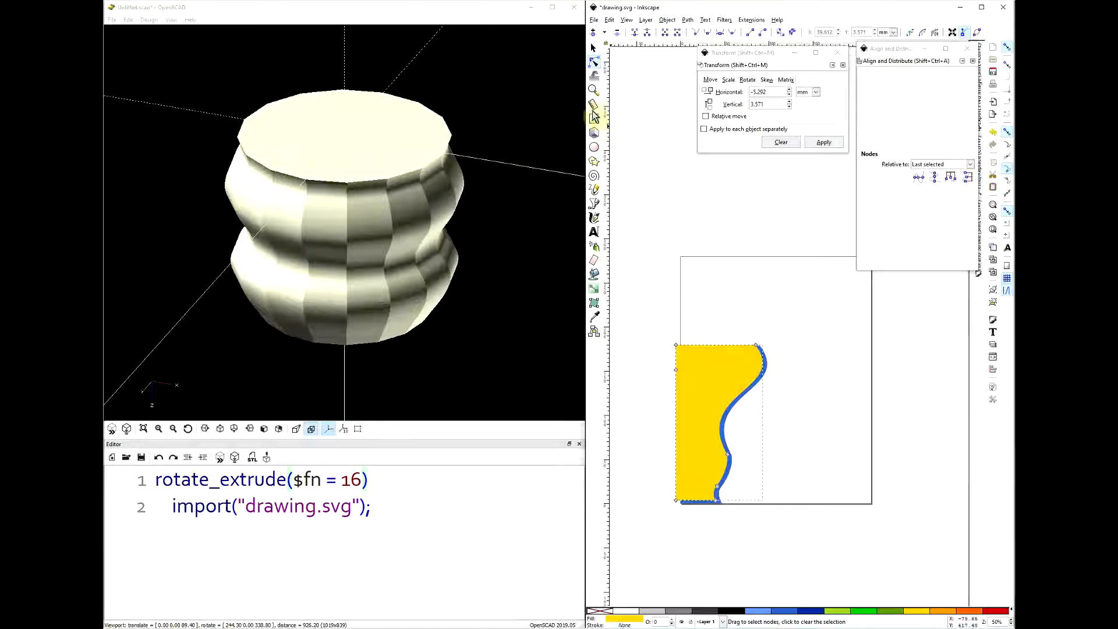
- Subtract the yellow copy from the blue profile using Path Difference and save the drawing
left_click(594, 50)
scroll(696, 469, "up", 2, "ctrl")
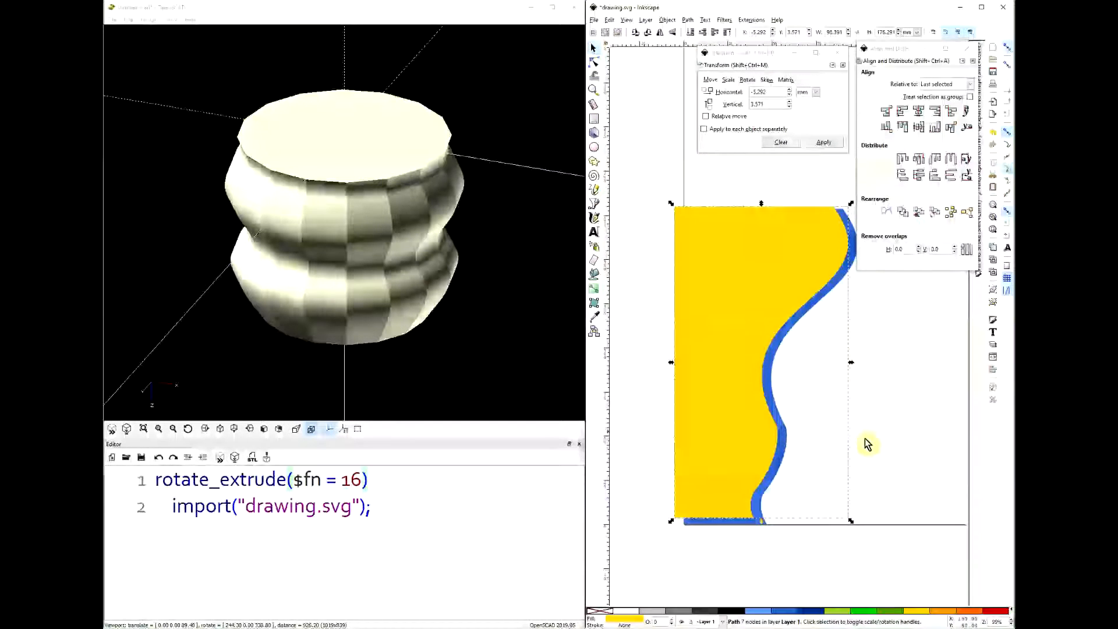
left_click(897, 422)
left_click(759, 265)
left_click(834, 269, "shift")
key("ctrl+minus")
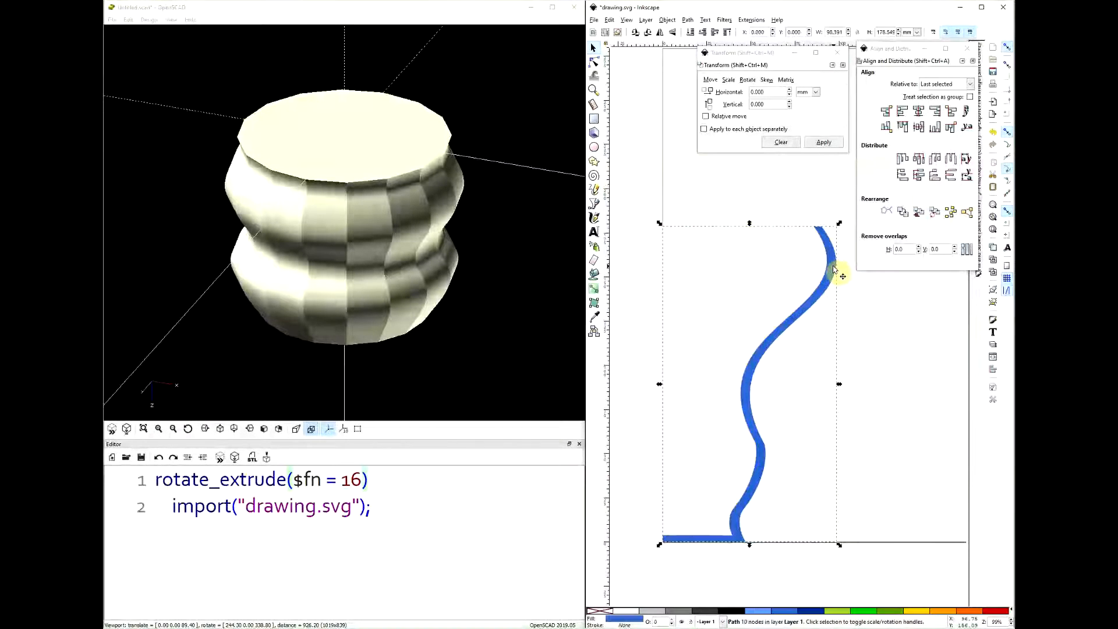
left_click(880, 339)
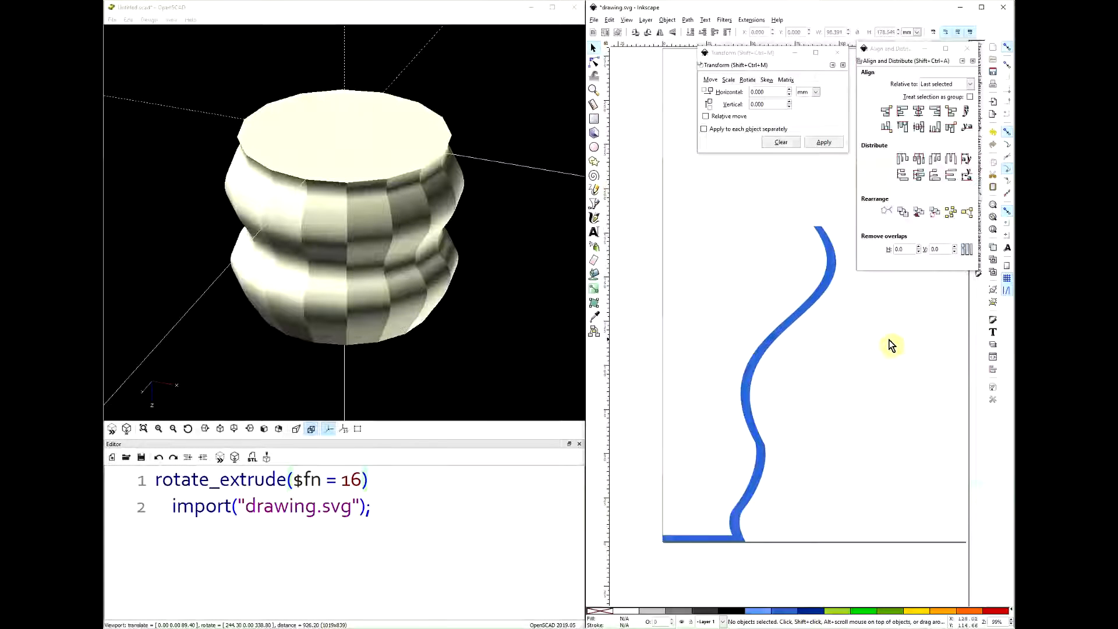
key("ctrl+s")
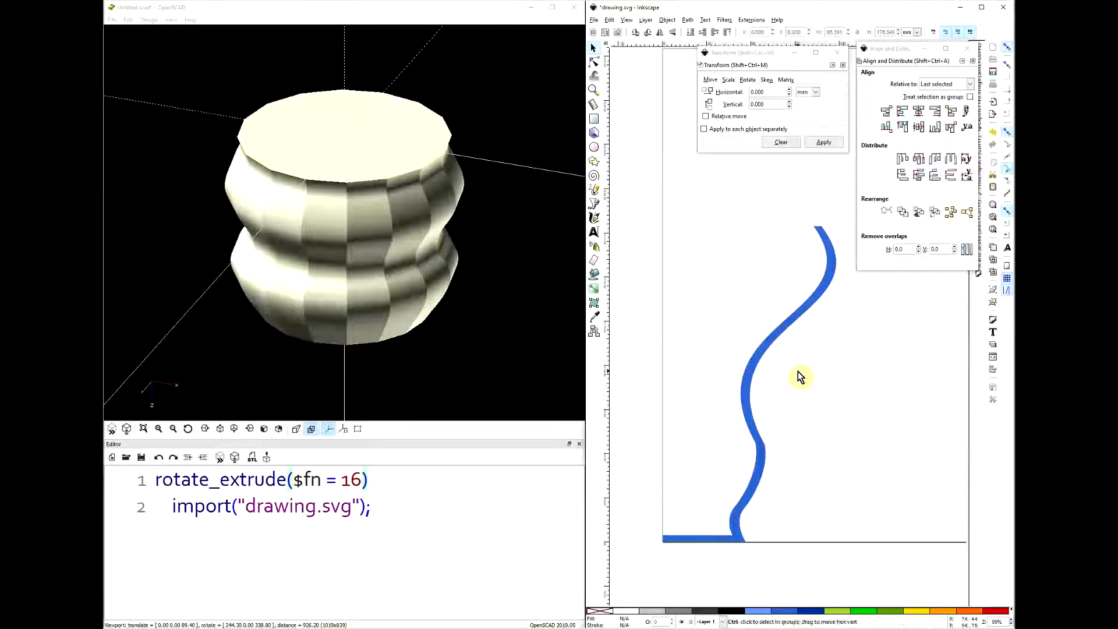
- Switch to OpenSCAD, preview the vessel revolved from the thin-walled profile and orbit to see inside it
left_click(361, 12)
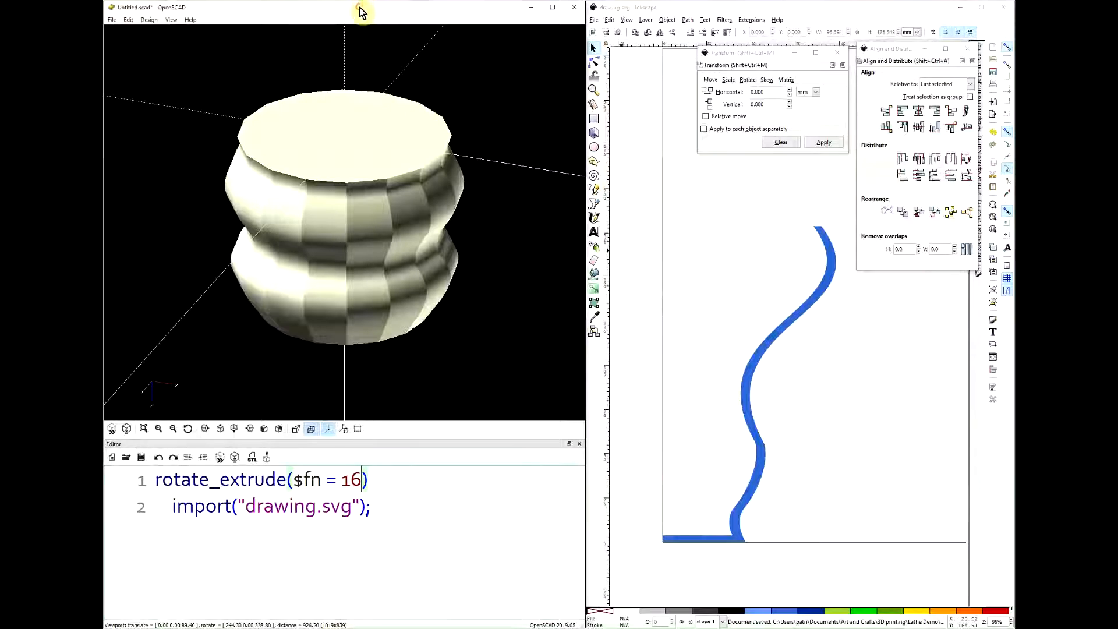
key("F5")
left_click_drag(440, 354, 314, 349)
- Set $fn to 98 in rotate_extrude, preview the smooth vessel and inspect it from several angles
double_click(352, 479)
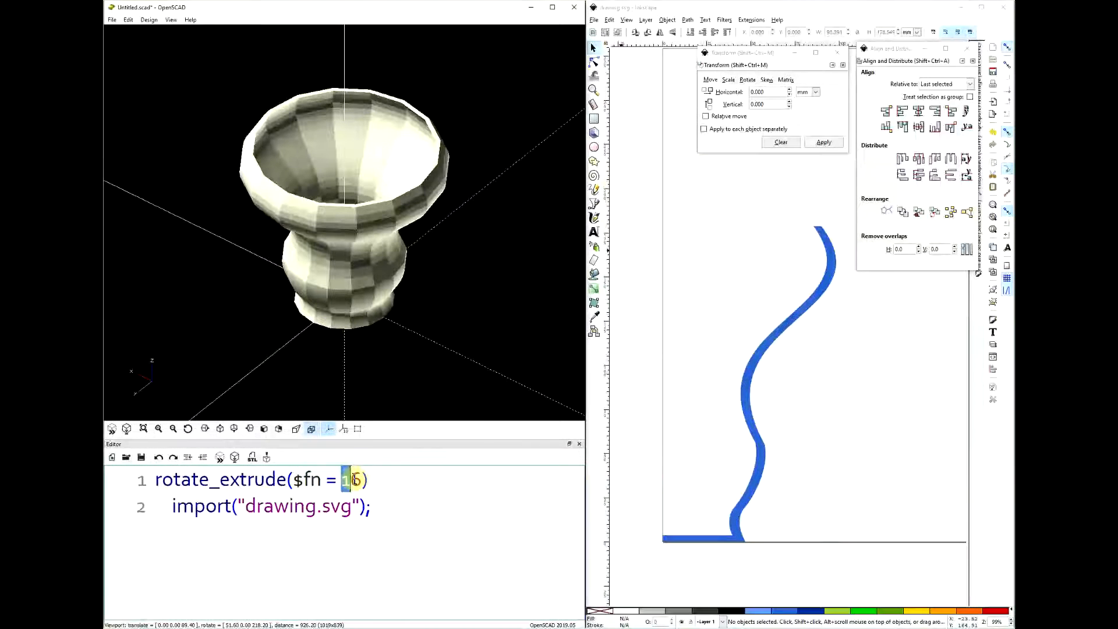
type("98")
key("F5")
left_click_drag(497, 319, 504, 277)
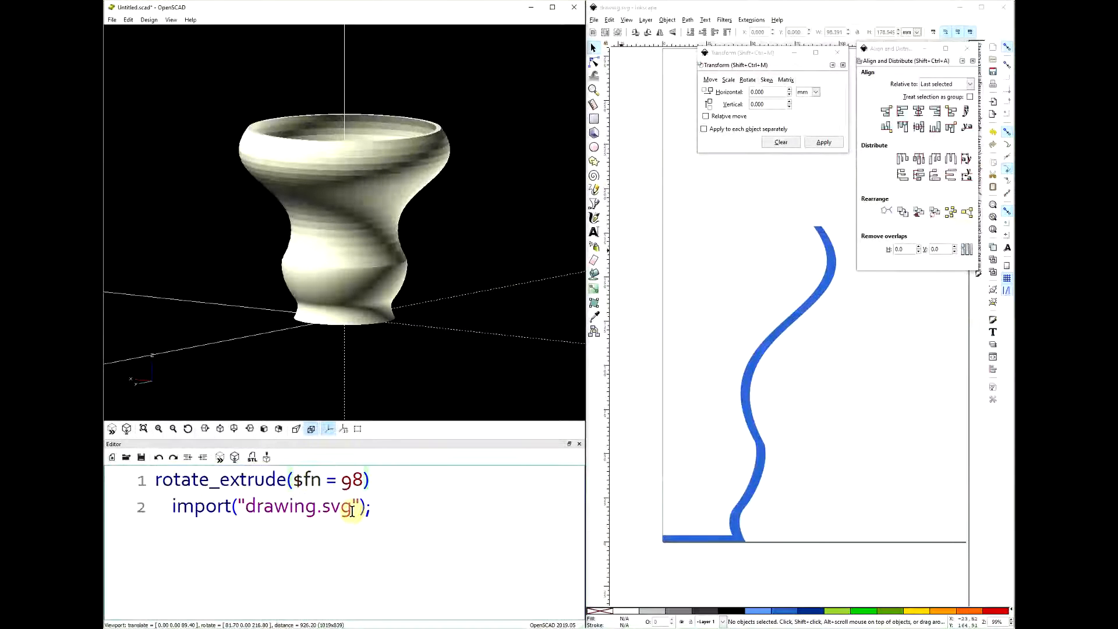
left_click_drag(320, 376, 481, 291)
left_click_drag(377, 294, 385, 316)
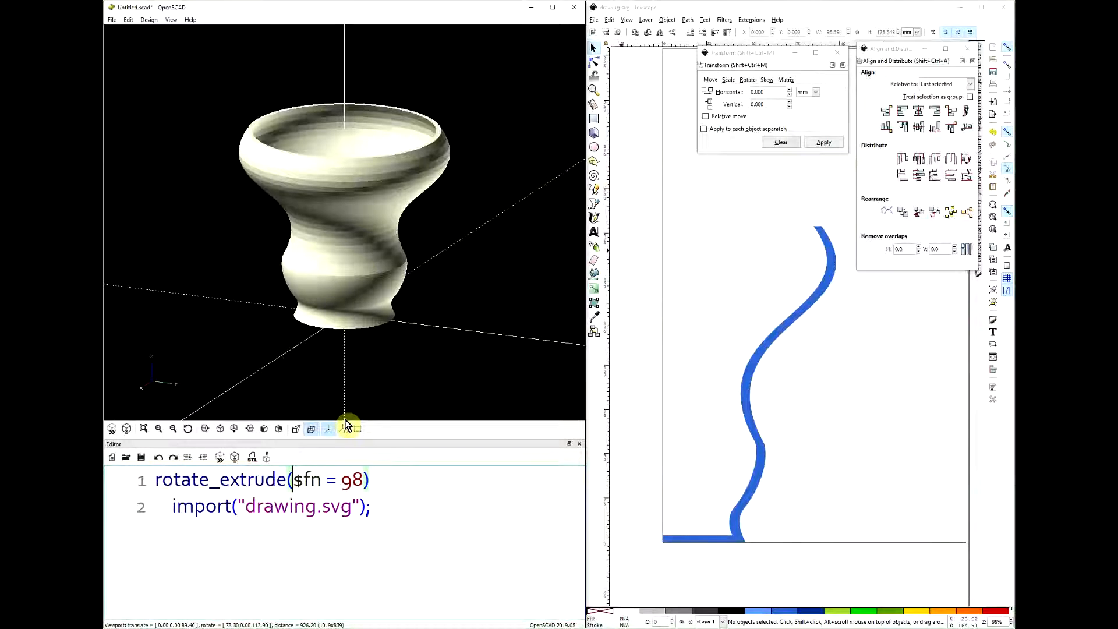
- Add angle = 180 to rotate_extrude, preview the half vessel and orbit to inspect its cut wall
type("angle = ")
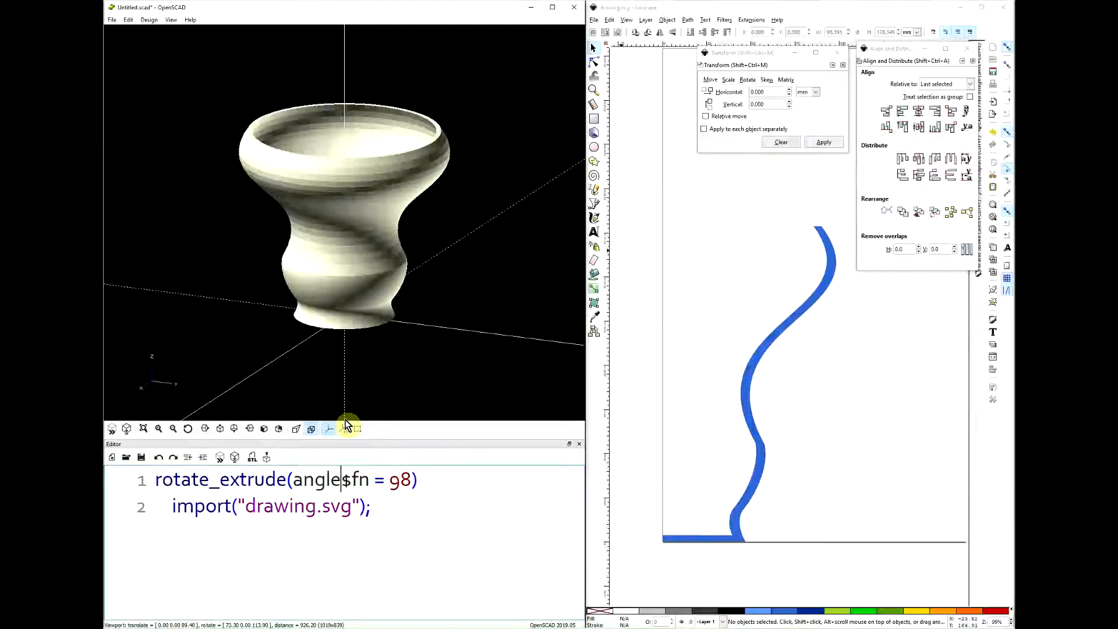
type("180,")
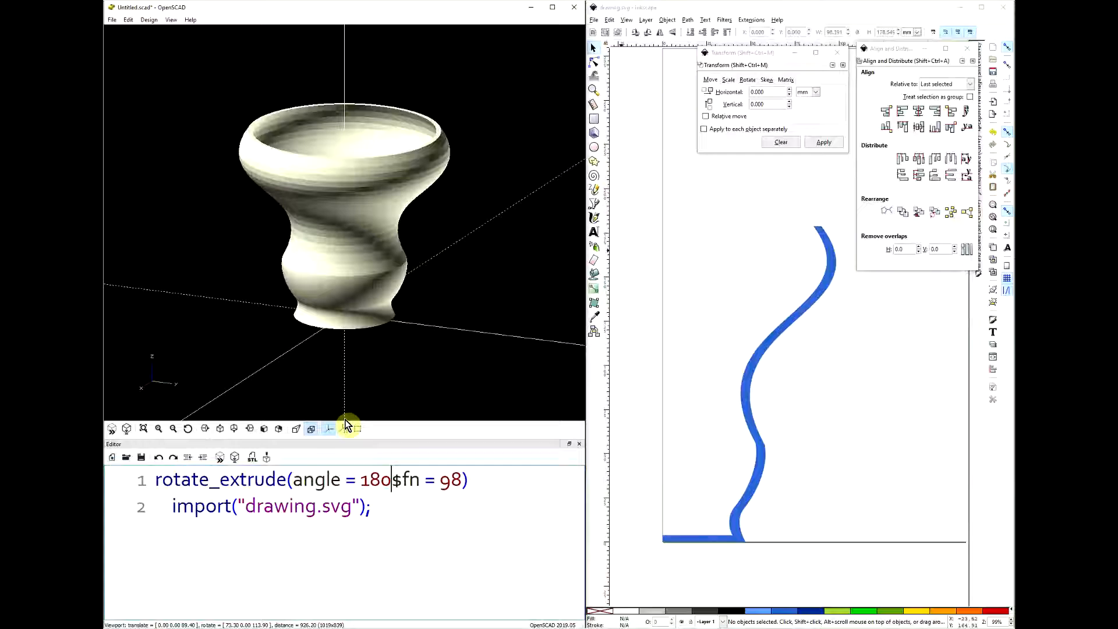
key("F5")
left_click_drag(346, 408, 347, 312)
scroll(487, 117, "up", 5)
right_click_drag(488, 117, 432, 181)
scroll(399, 200, "up", 3)
left_click_drag(399, 200, 291, 317)
mouse_move(291, 317)
right_mouse_down()
mouse_move(305, 305)
mouse_move(300, 313)
right_mouse_up()
scroll(329, 291, "down", 5)
mouse_move(371, 284)
left_mouse_down()
mouse_move(338, 299)
mouse_move(300, 292)
mouse_move(374, 297)
left_mouse_up()
- Switch to Inkscape and delete the blue thin-walled profile from the page
left_click(759, 481)
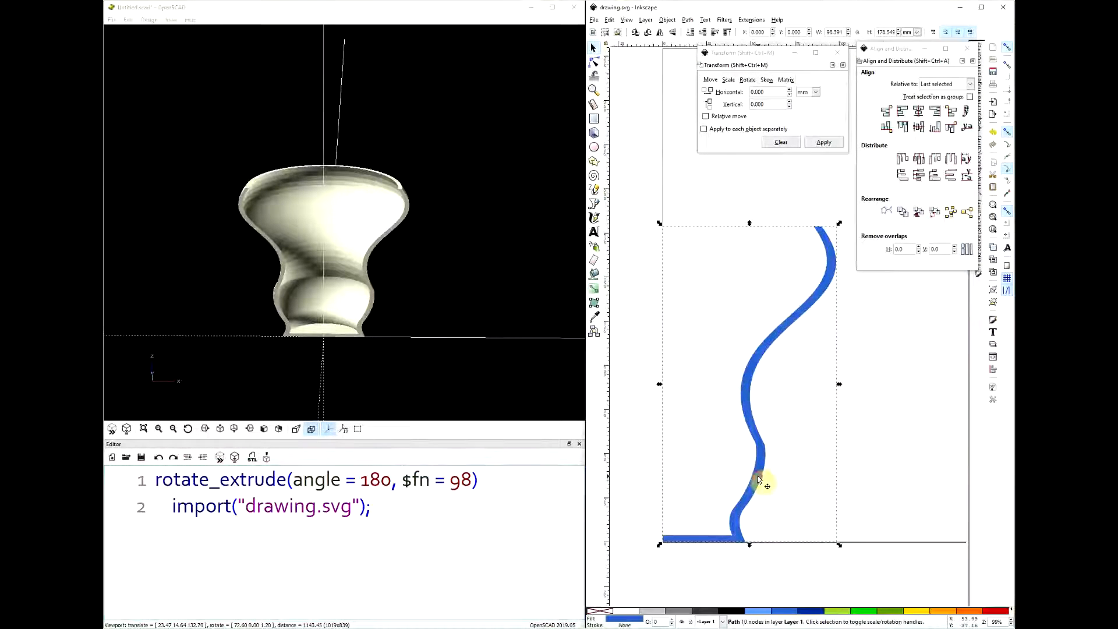
scroll(831, 465, "down", 1)
scroll(893, 391, "down", 1, "ctrl")
key("Delete")
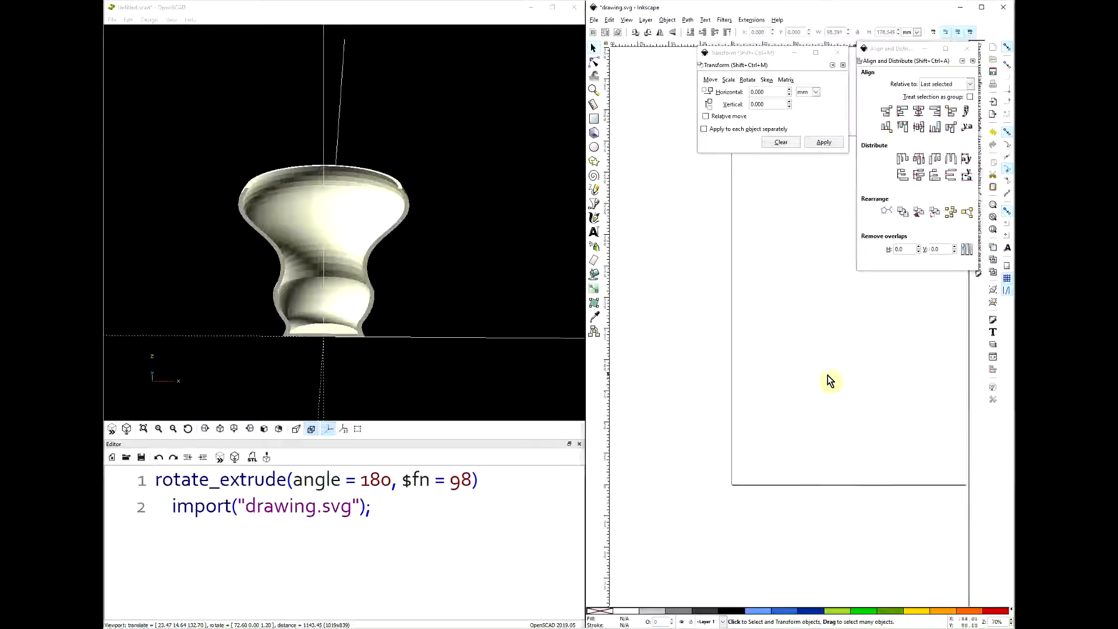
middle_click_drag(871, 392, 809, 400)
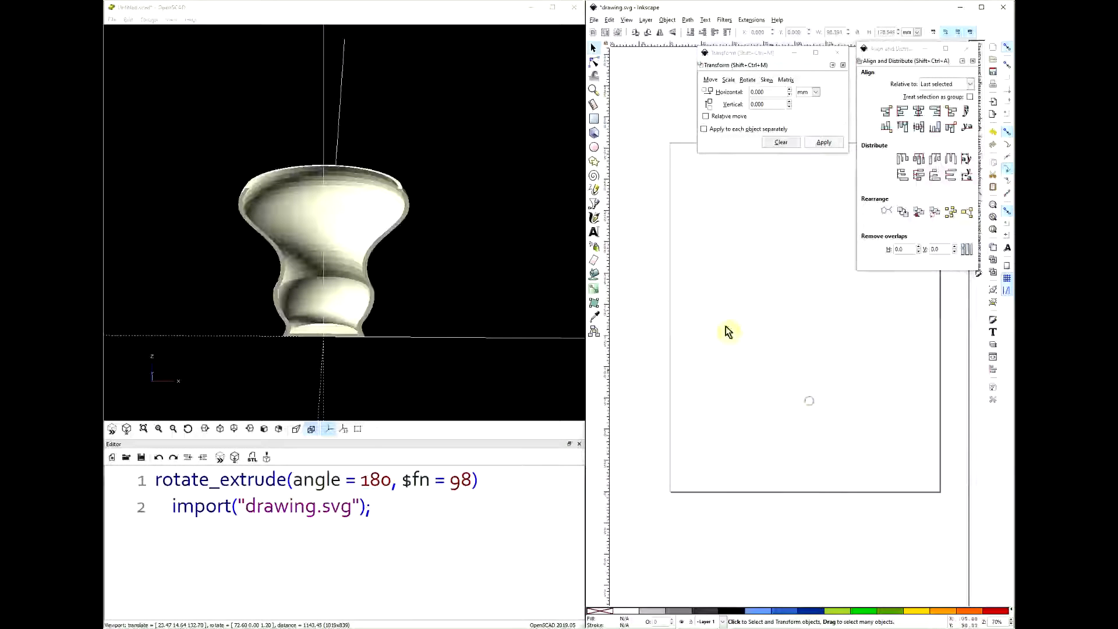
- Draw a closed half-profile with the Bezier tool, with a straight vertical axis side, one pointed neck ridge and three pointed base ridges
left_click(593, 202)
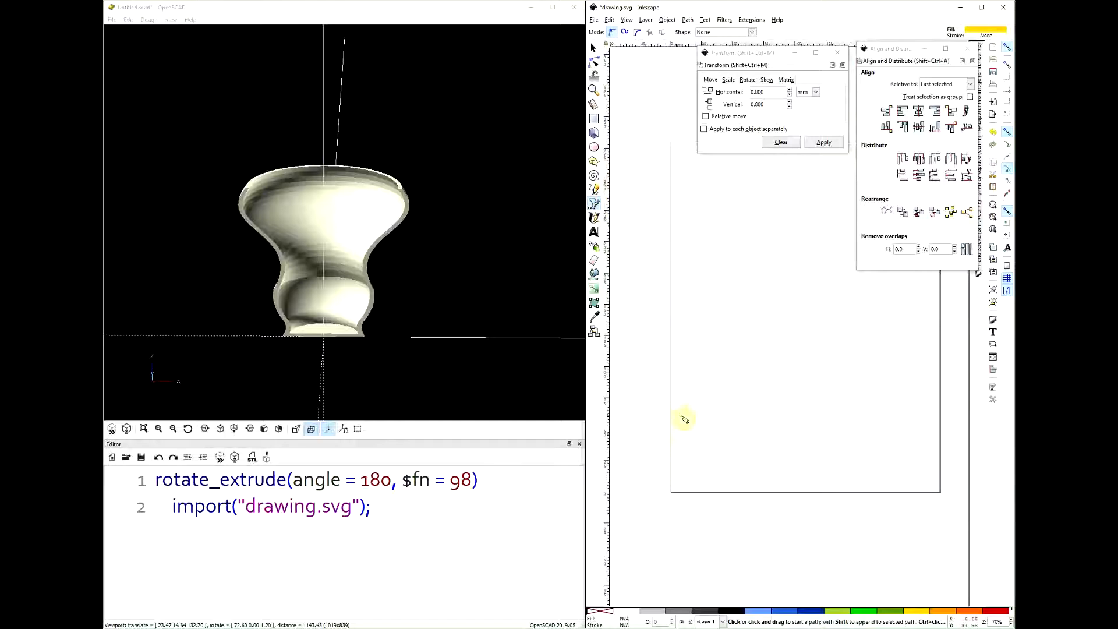
left_click(713, 237)
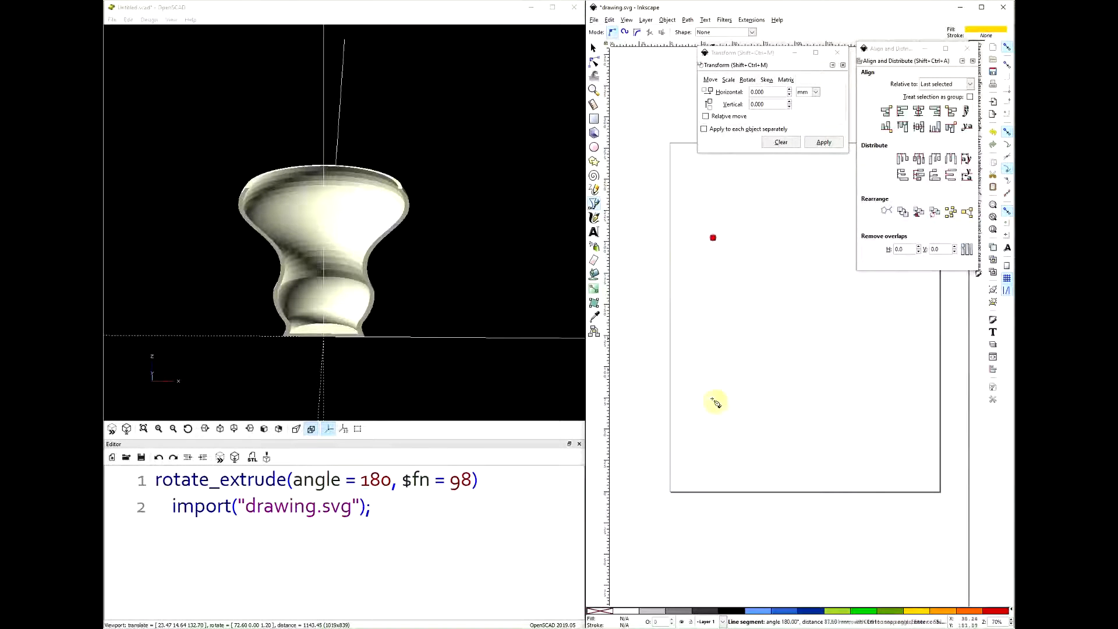
left_click(712, 420)
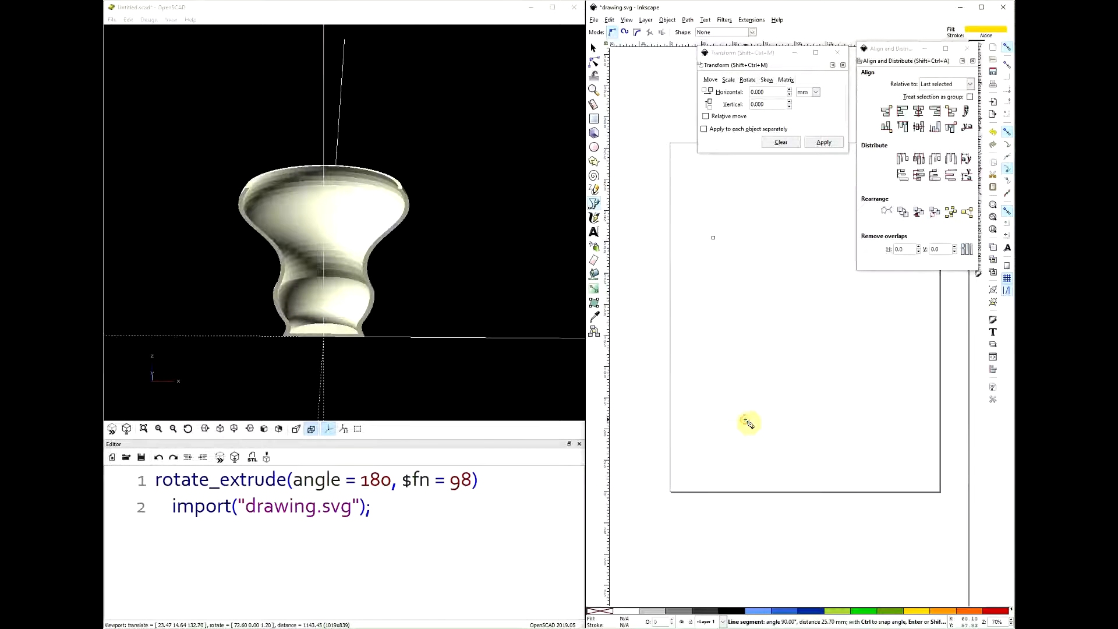
scroll(755, 413, "up", 1, "ctrl")
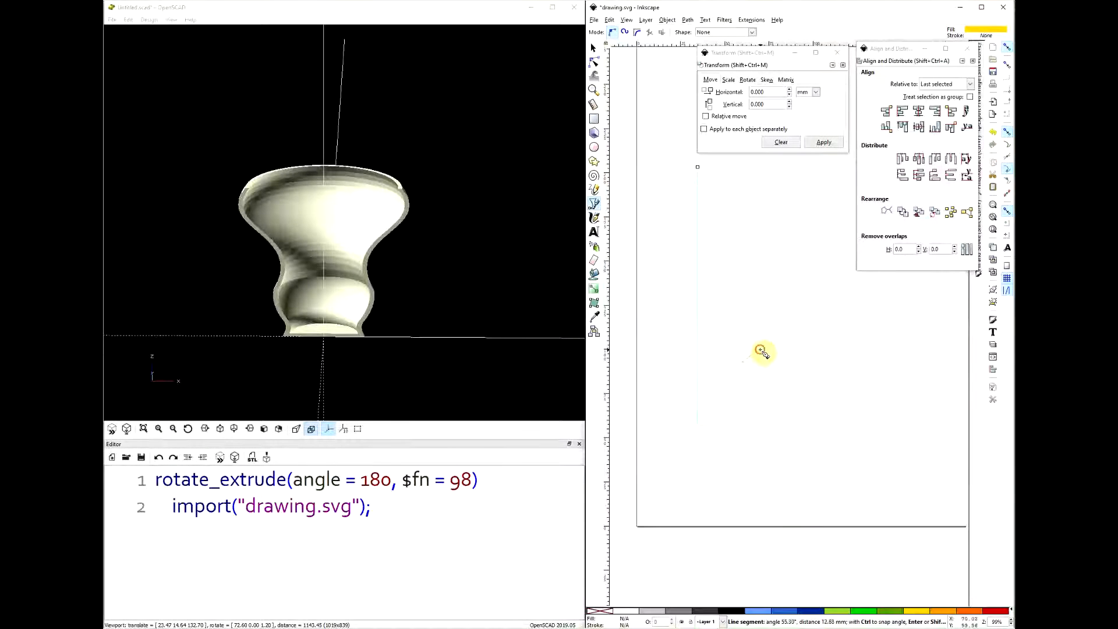
left_click(721, 205)
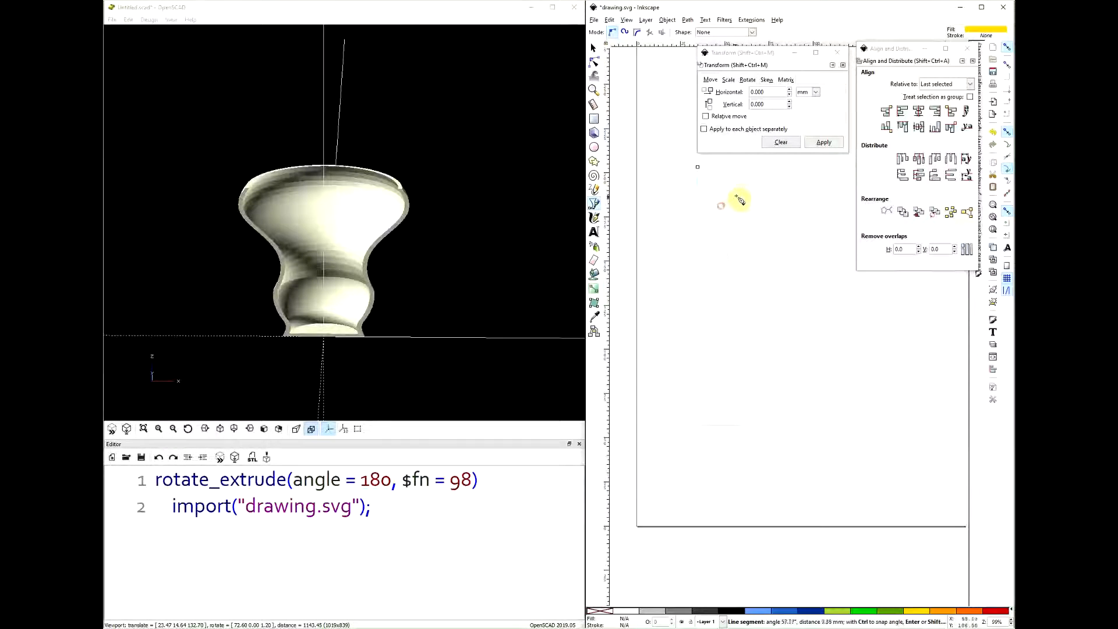
scroll(722, 186, "up", 2)
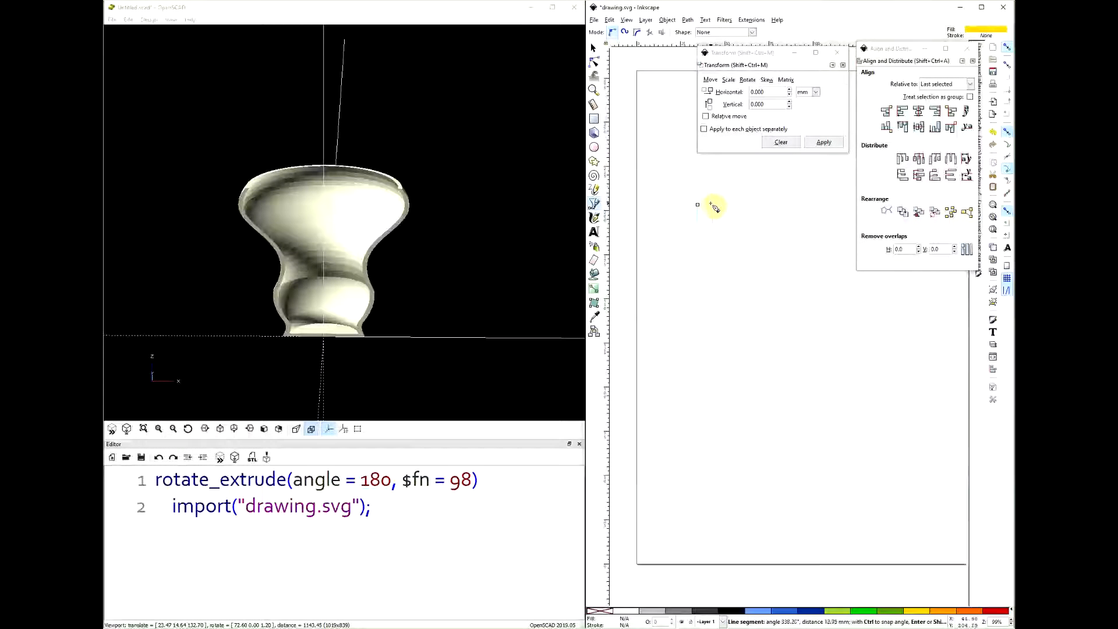
left_click(698, 204)
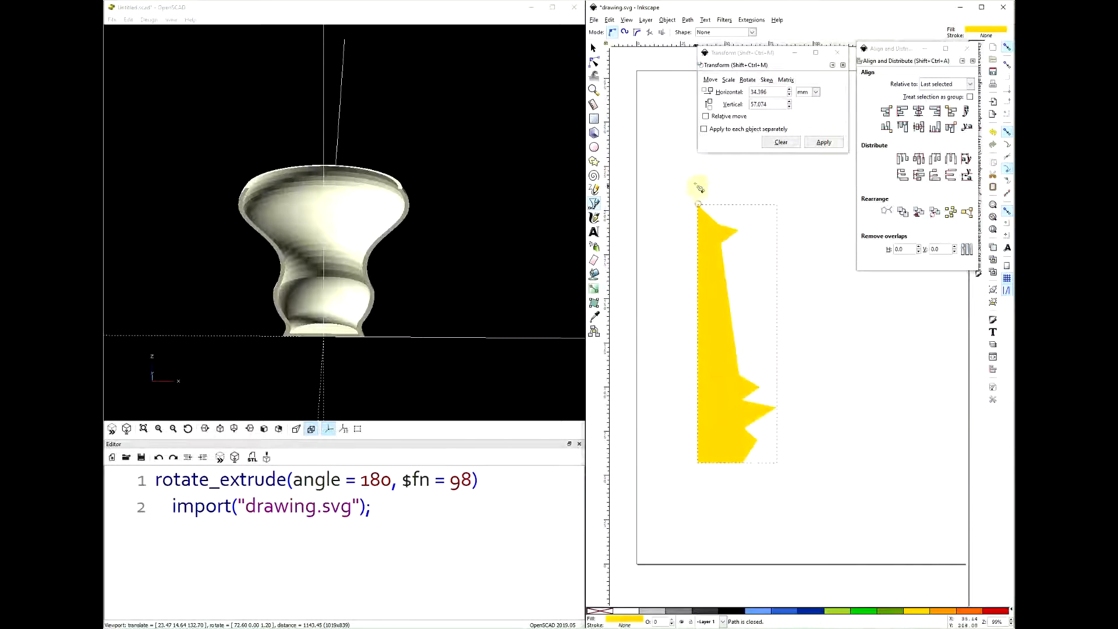
- Bend the profile's long middle segment outward into a belly and round its top segment into a knob
left_click(594, 62)
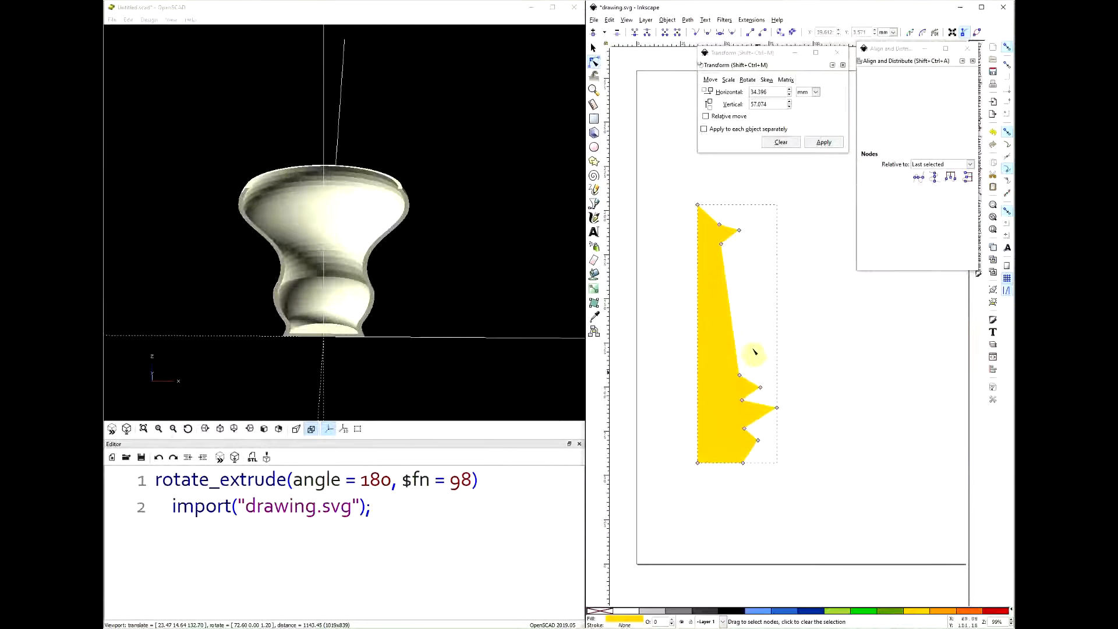
left_click_drag(738, 337, 770, 338)
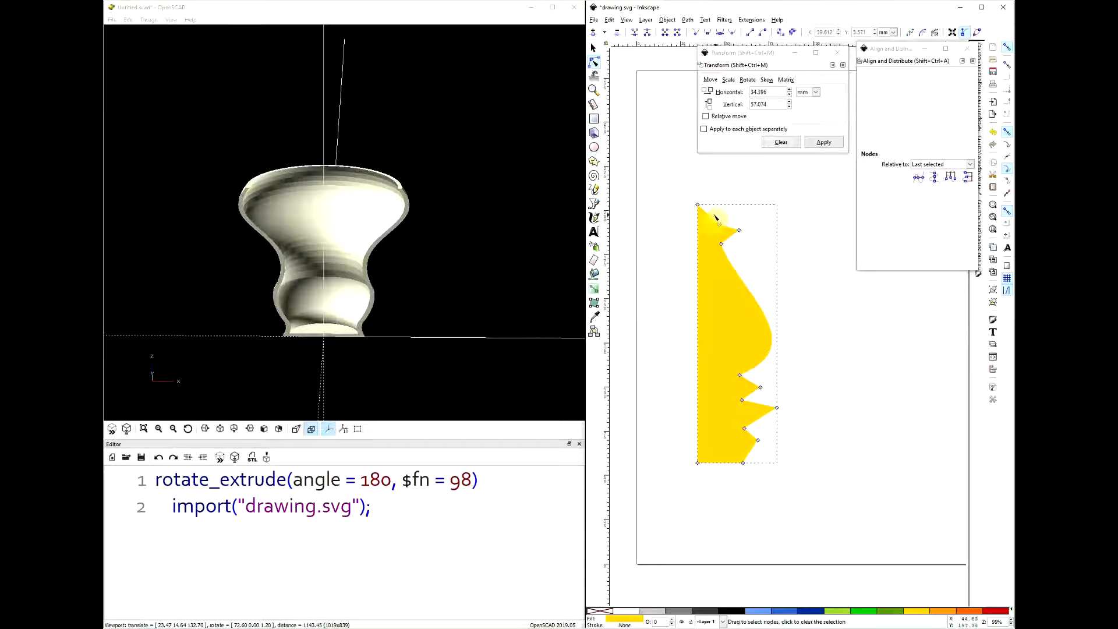
left_click_drag(722, 211, 711, 251)
- Distribute the neck ridge's three nodes evenly in the vertical direction and align its two inner nodes on one vertical line
scroll(710, 257, "up", 5, "ctrl")
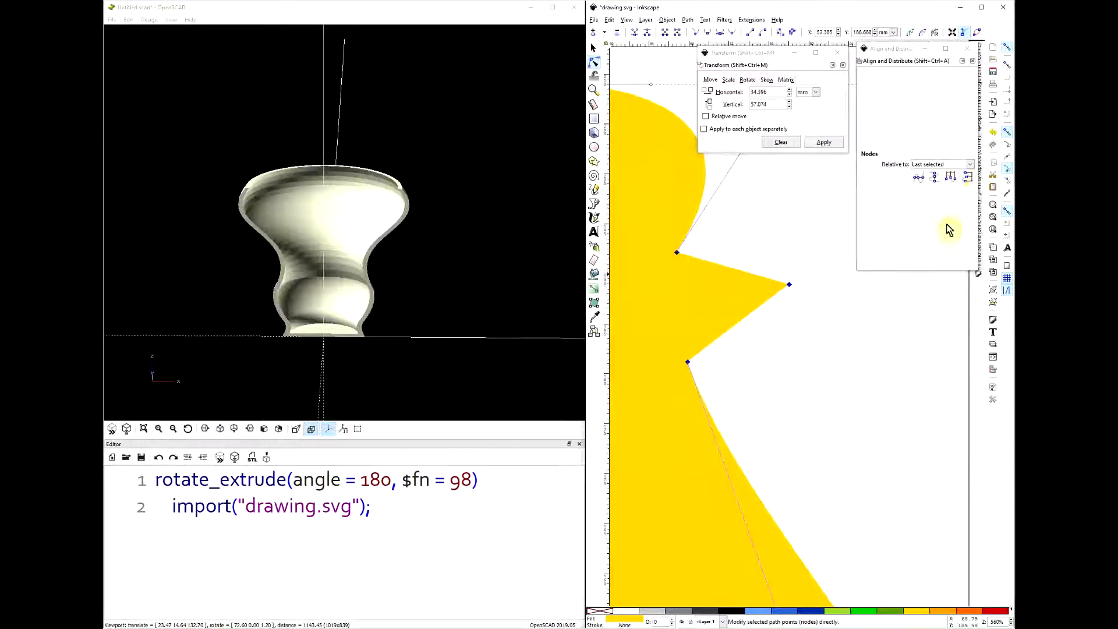
left_click(968, 178)
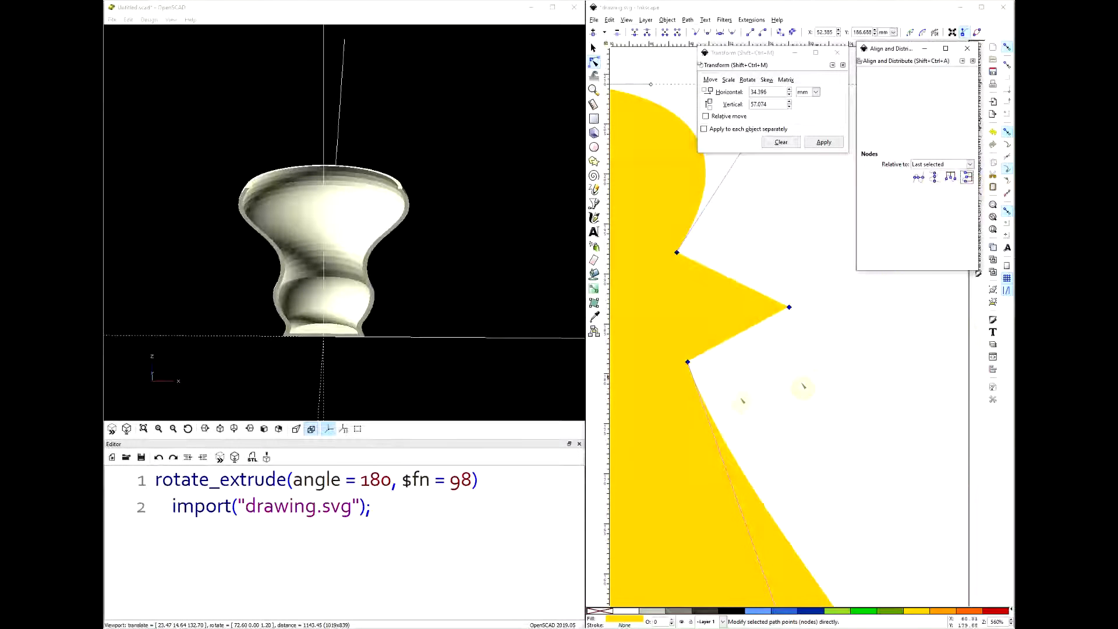
left_click_drag(723, 226, 662, 380)
left_click(934, 178)
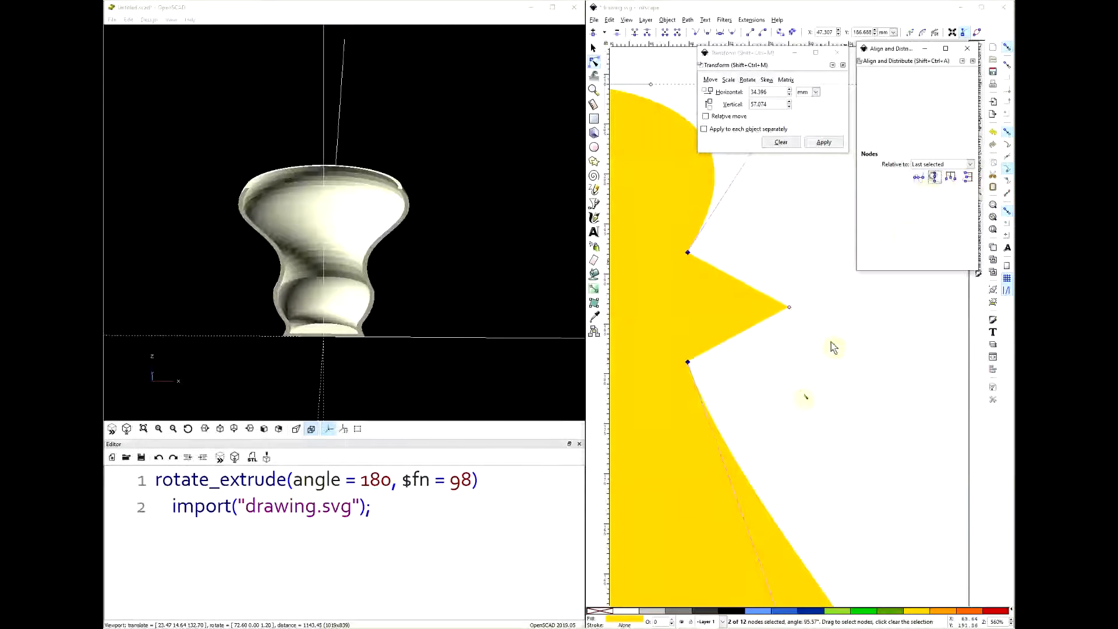
- Distribute the nodes of the base ridges evenly in the vertical direction
scroll(787, 389, "down", 3)
scroll(787, 389, "down", 2, "ctrl")
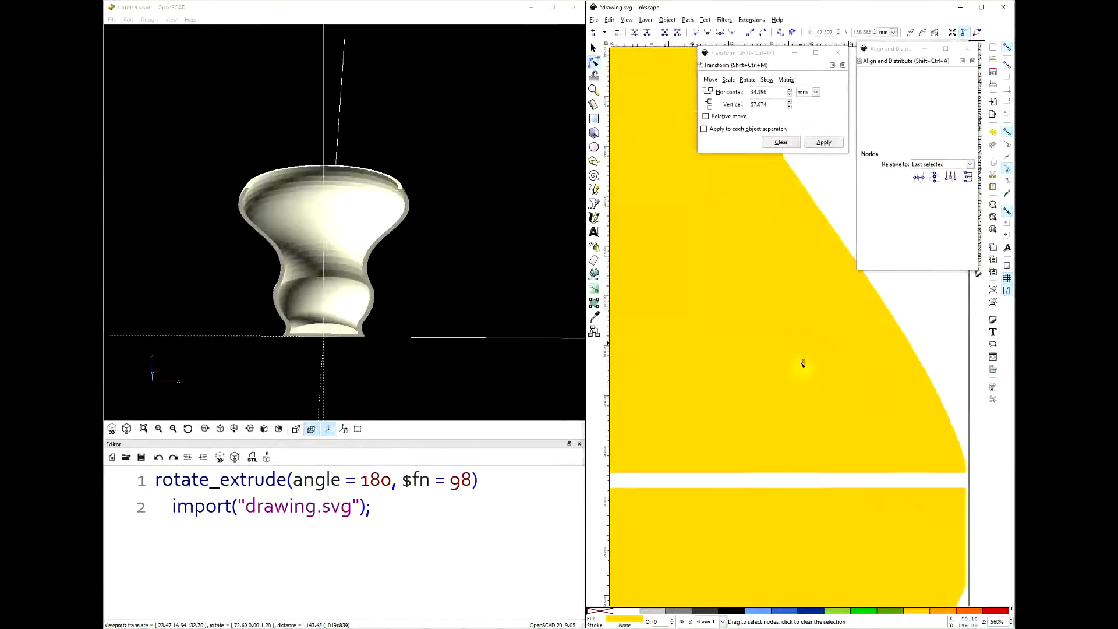
scroll(794, 447, "down", 7)
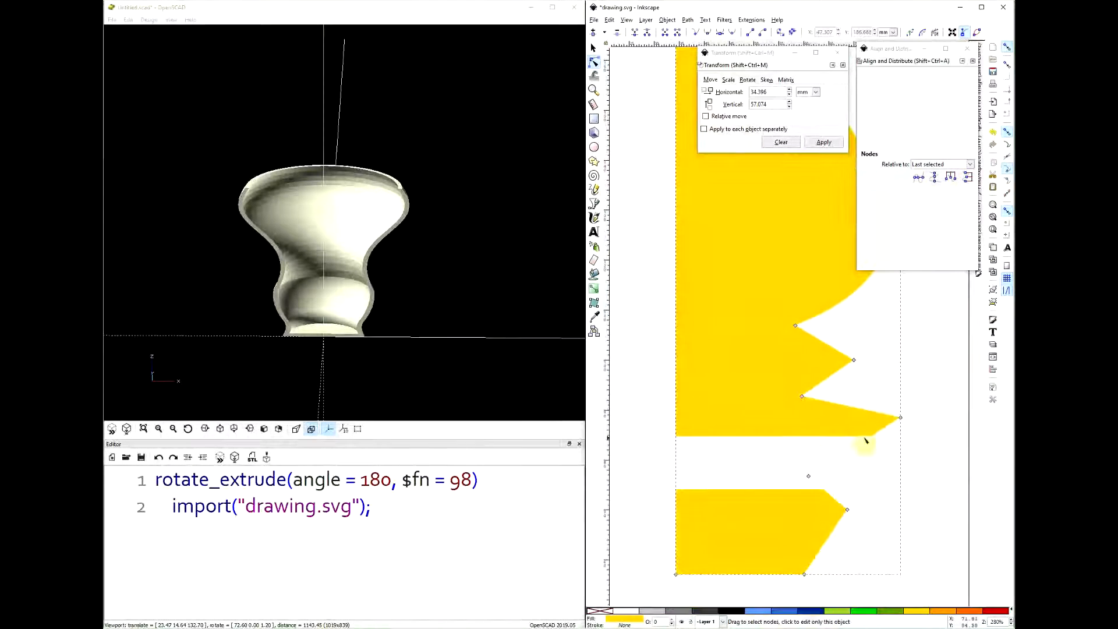
scroll(830, 465, "down", 2, "ctrl")
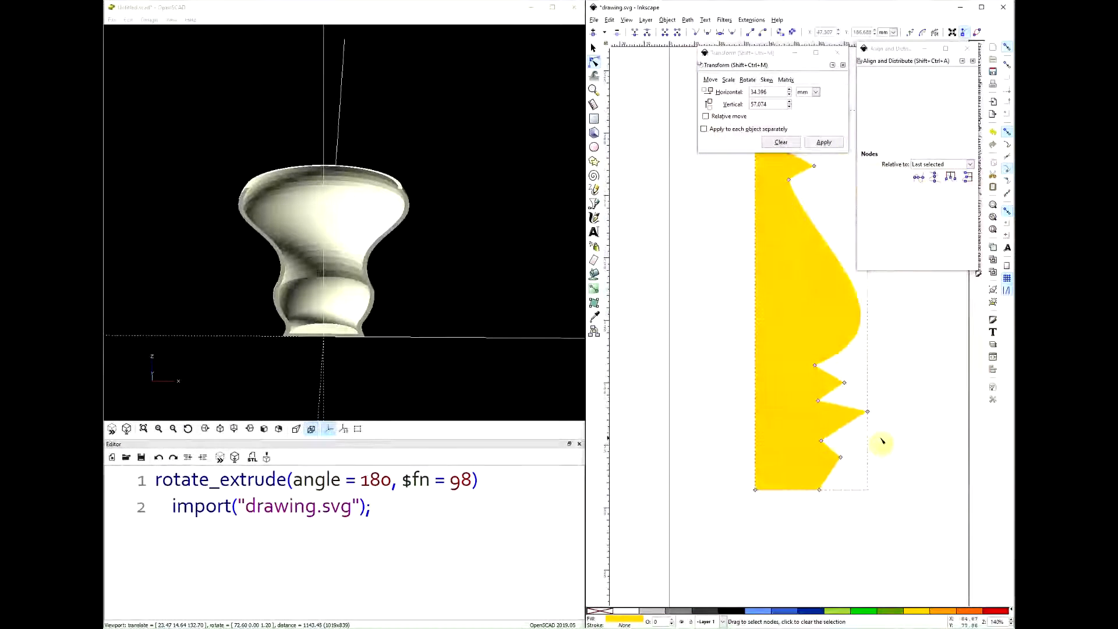
left_click_drag(899, 343, 797, 468)
left_click(968, 177)
left_click(906, 415)
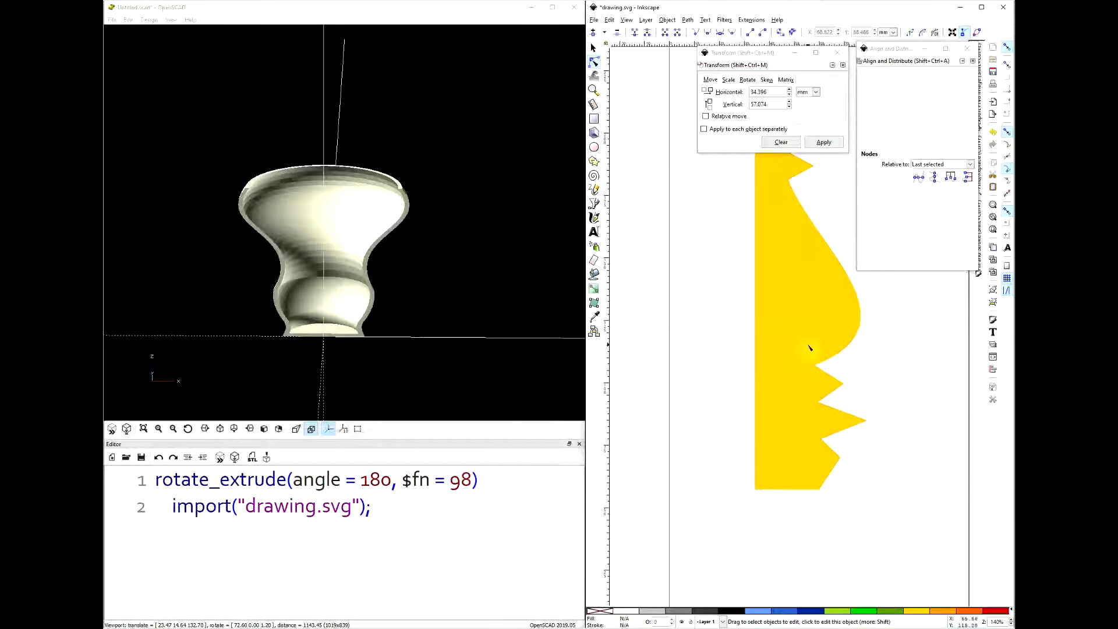
- Align the three inner nodes of the base ridges on one vertical line, and the upper and lower ridge tips on another
left_click_drag(806, 401, 833, 469)
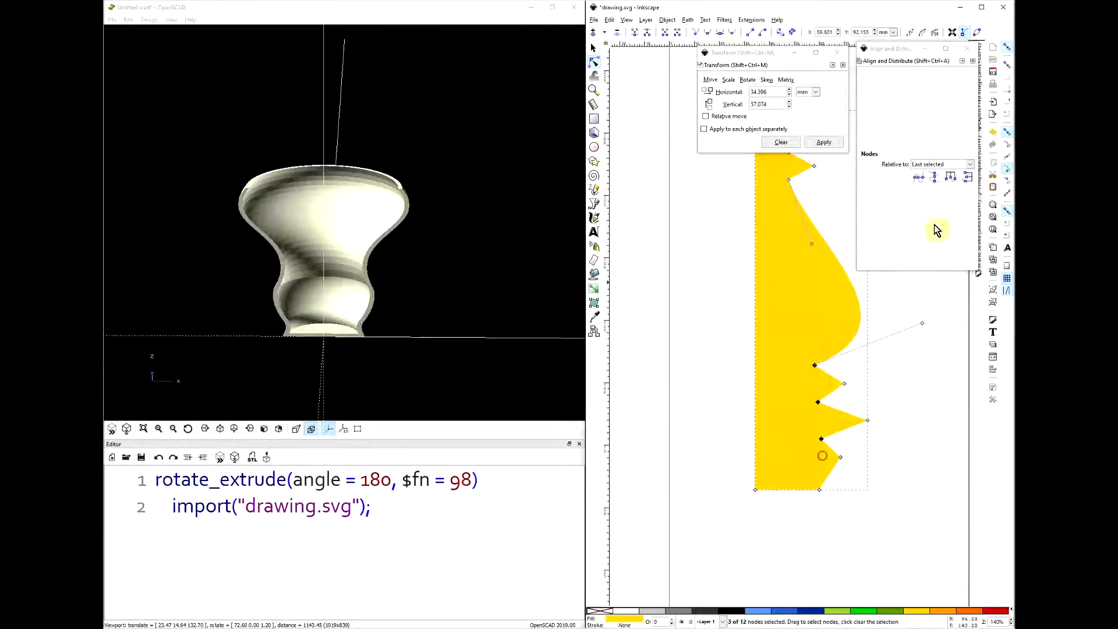
left_click(935, 177)
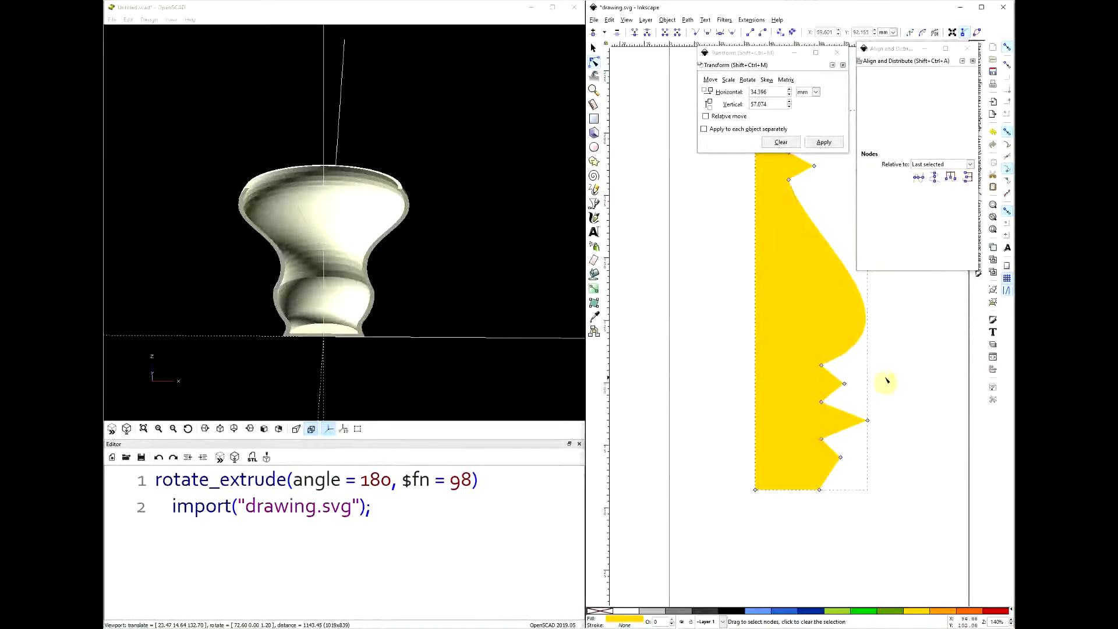
left_click_drag(854, 370, 824, 484)
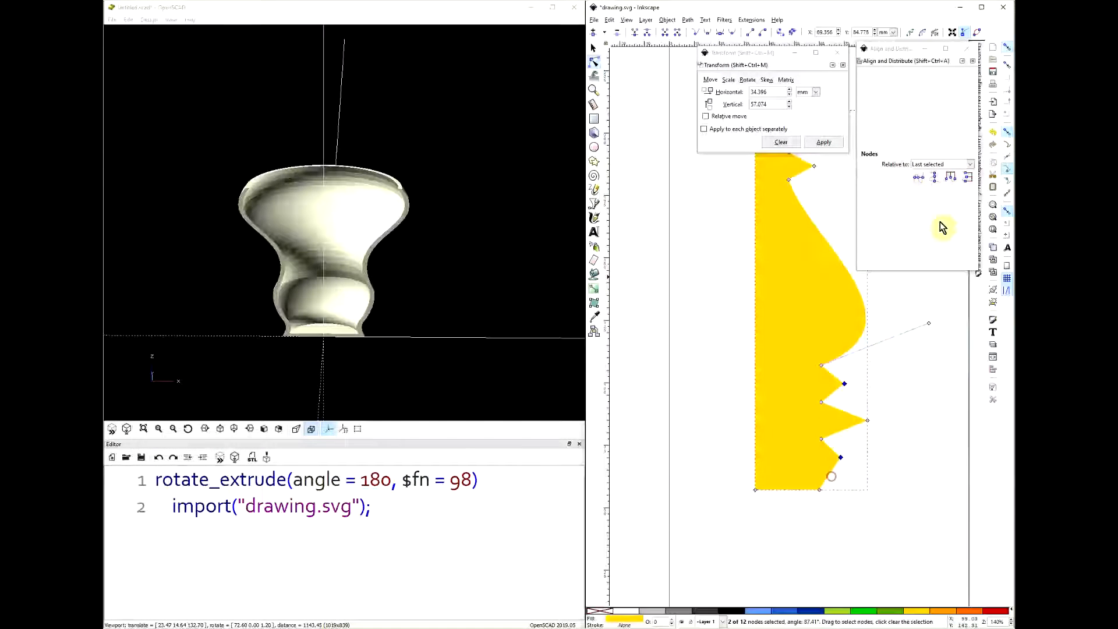
left_click(937, 177)
left_click(905, 406)
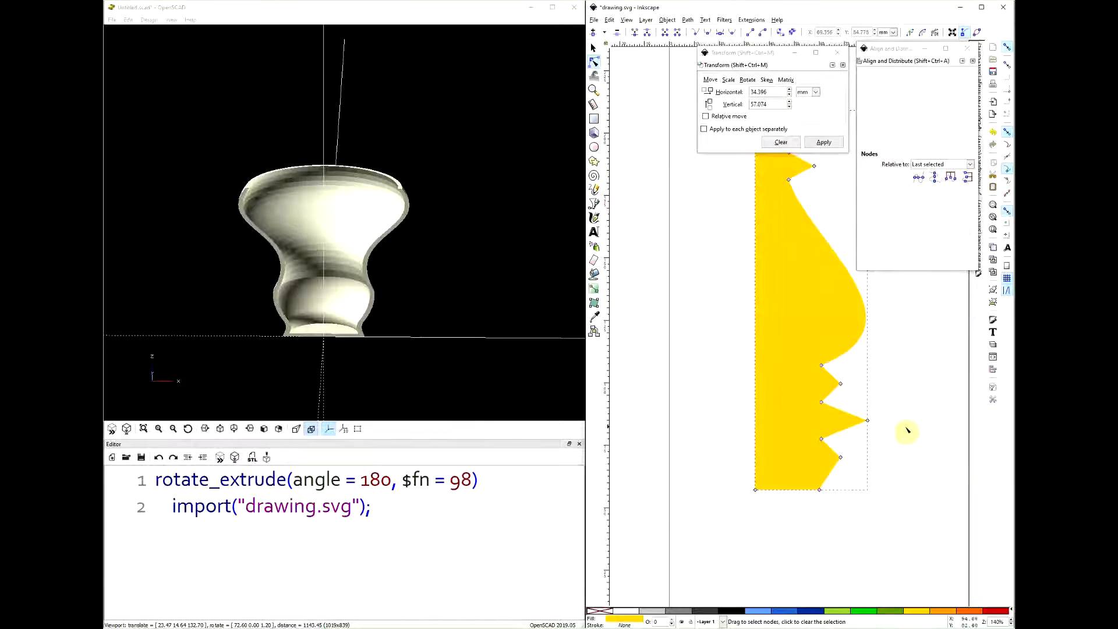
- Move the middle base ridge's tip node inward to about X 75.1 mm
left_click(867, 422)
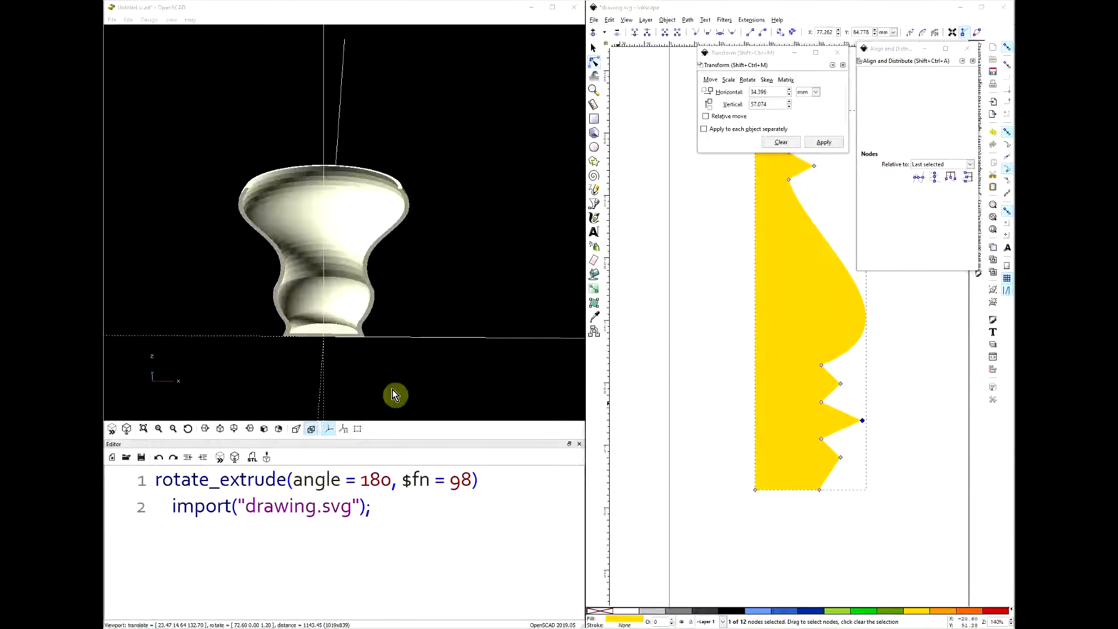
left_click_drag(893, 402, 862, 428)
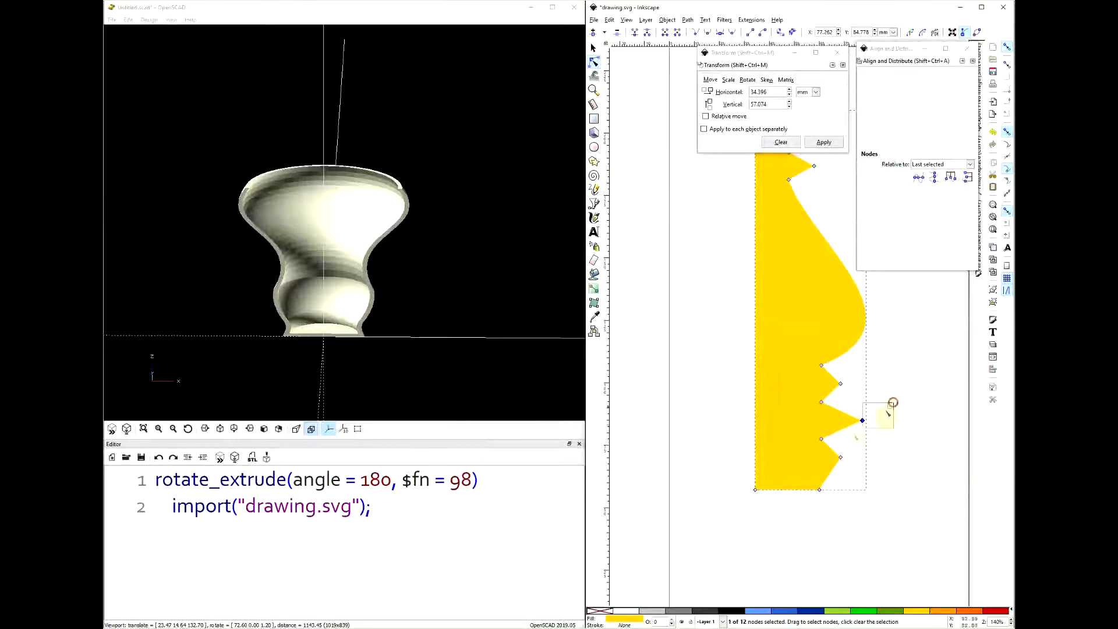
scroll(860, 439, "up", 3)
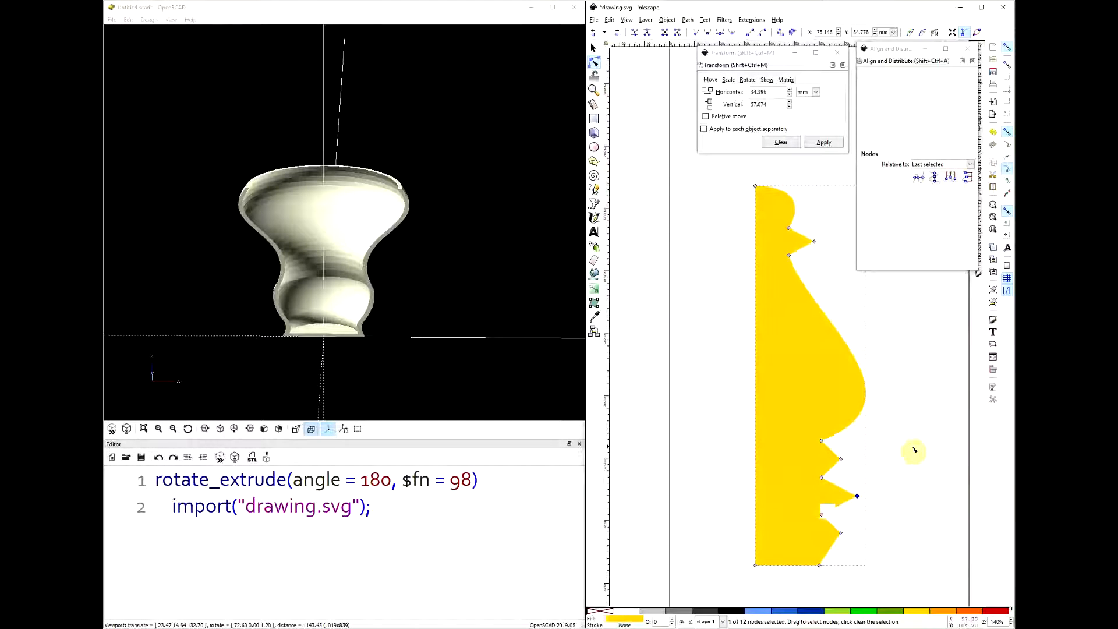
scroll(708, 345, "down", 2, "ctrl")
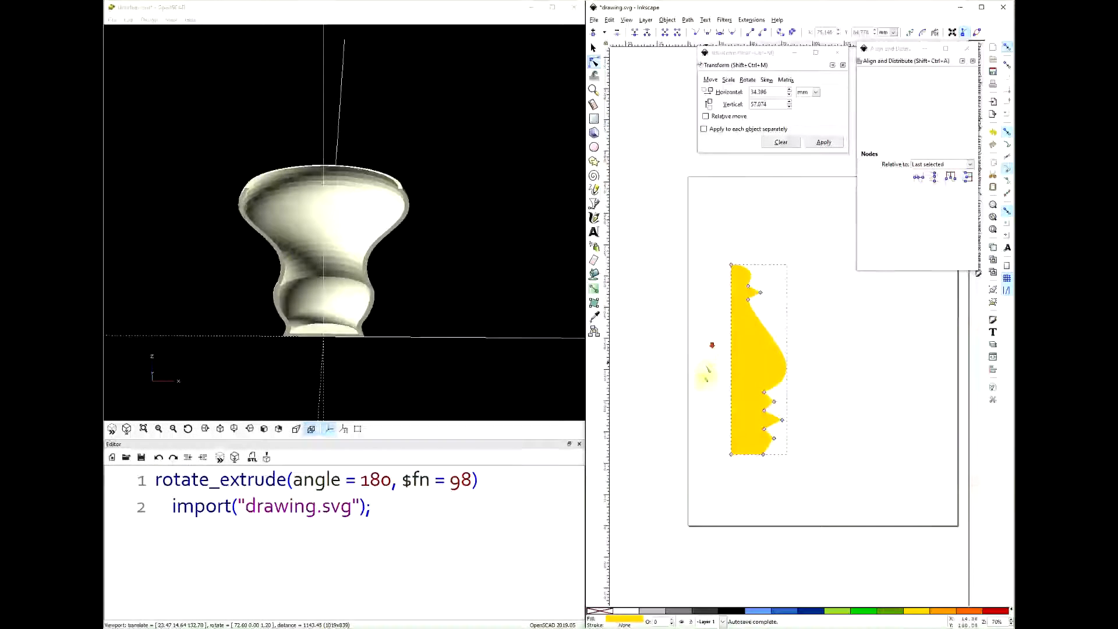
- Move the whole yellow profile to horizontal 0 and vertical 0 mm and save the drawing
left_click(677, 341)
left_click(768, 353)
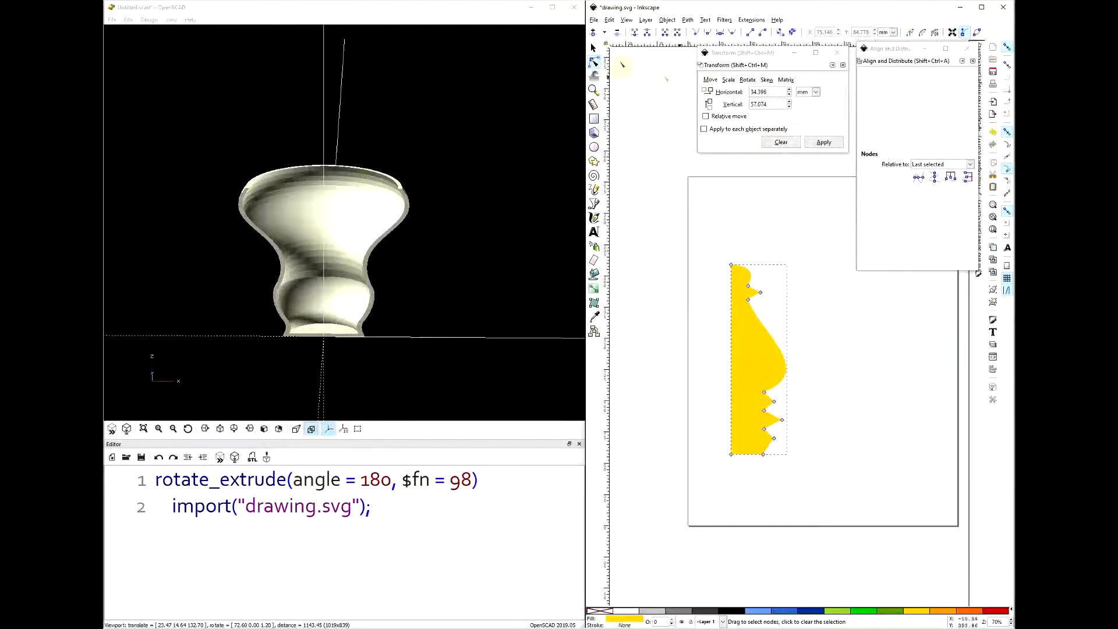
left_click(593, 48)
left_click(767, 91)
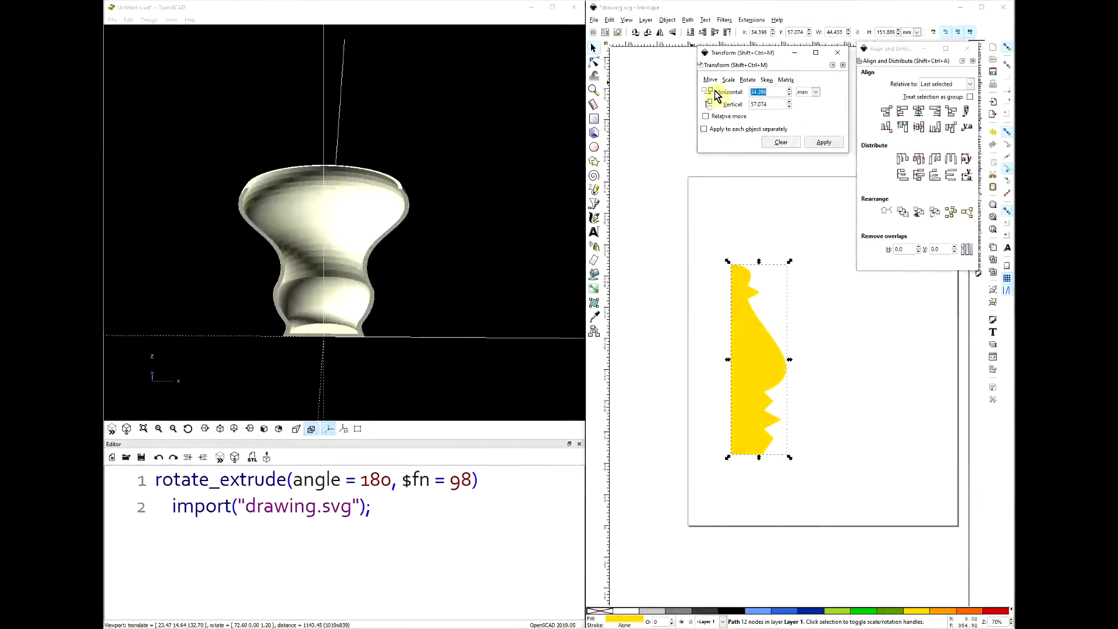
type("0")
key("Tab")
type("0")
key("Tab")
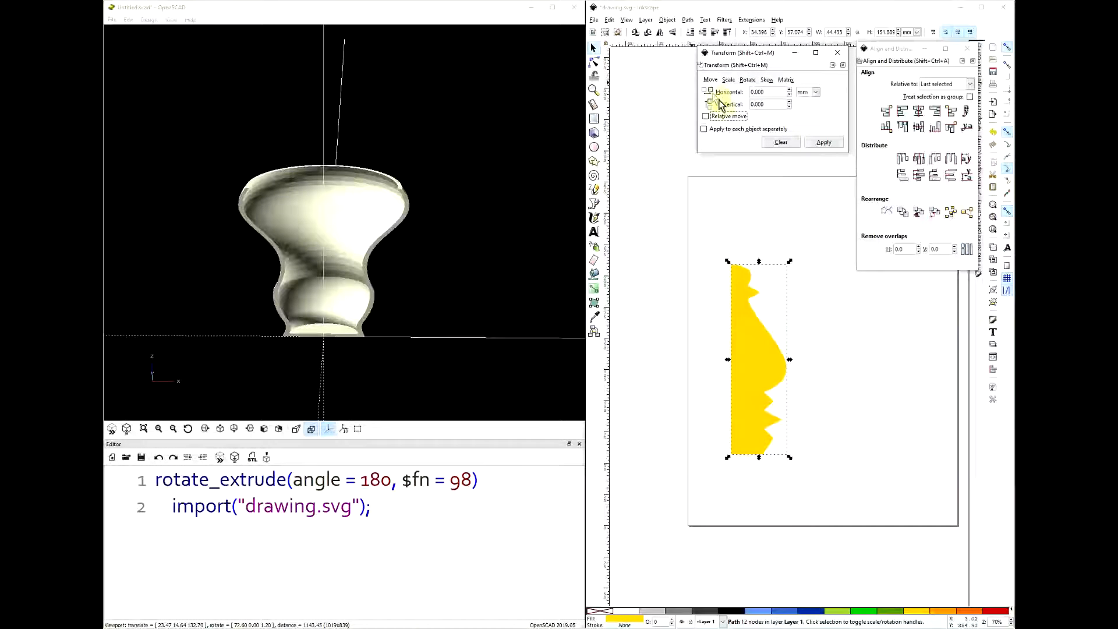
left_click(822, 143)
left_click(781, 277)
key("ctrl+s")
- Switch to OpenSCAD, preview the half solid revolved from the ridged profile and orbit to its outer side
left_click(353, 12)
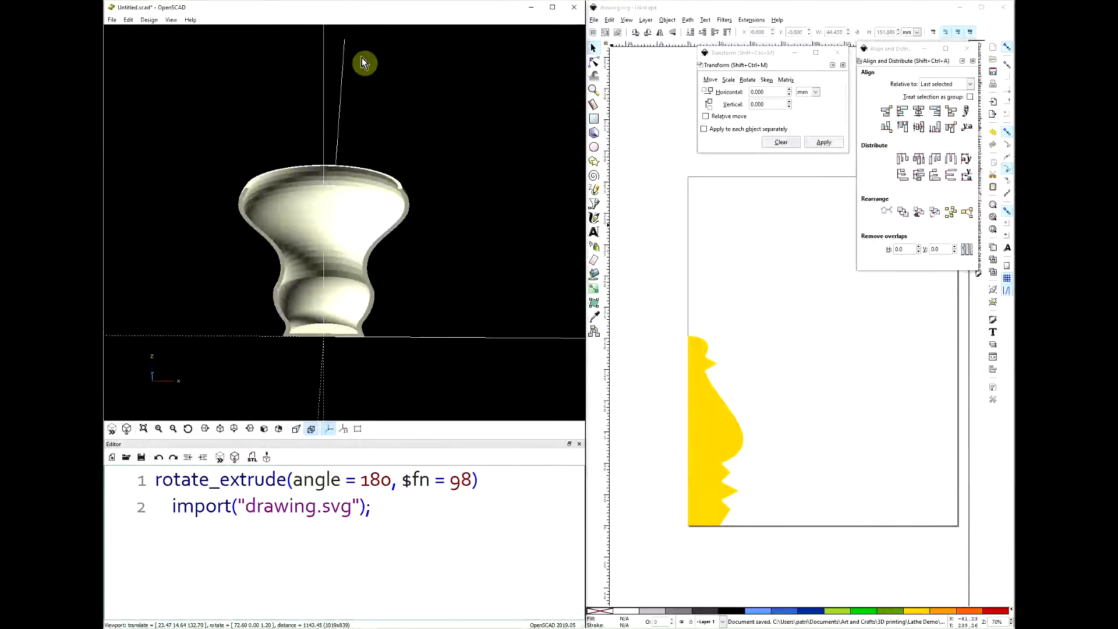
key("F5")
mouse_move(409, 320)
left_mouse_down()
mouse_move(290, 314)
mouse_move(272, 332)
mouse_move(429, 322)
mouse_move(305, 324)
left_mouse_up()
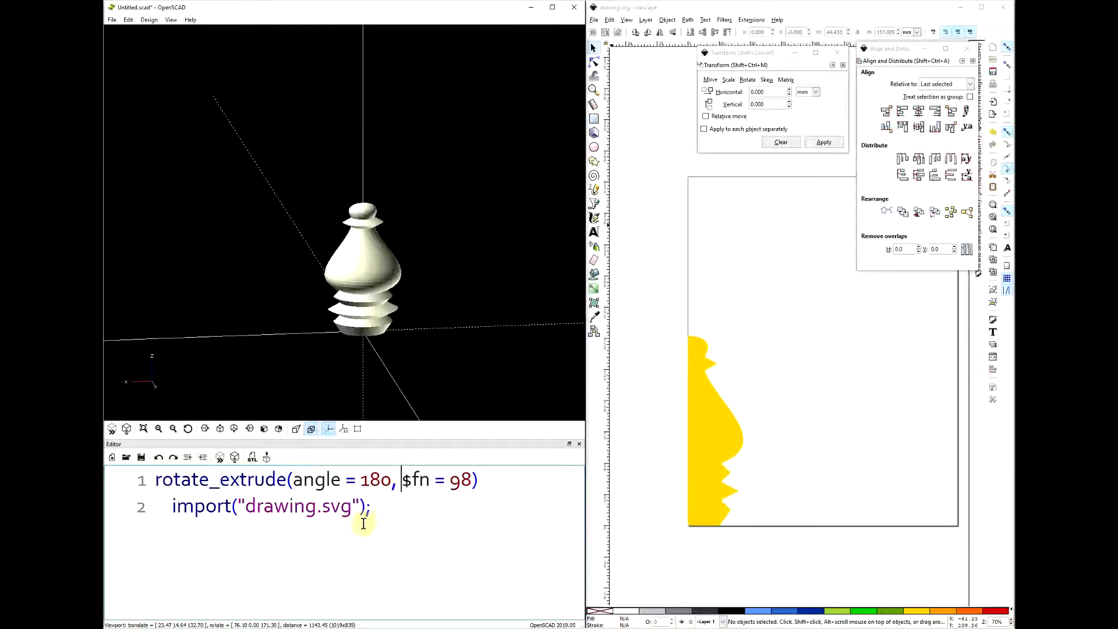
- Set the rotate_extrude angle to 360, preview the full ridged solid and orbit to a closer side view
left_click_drag(382, 480, 360, 481)
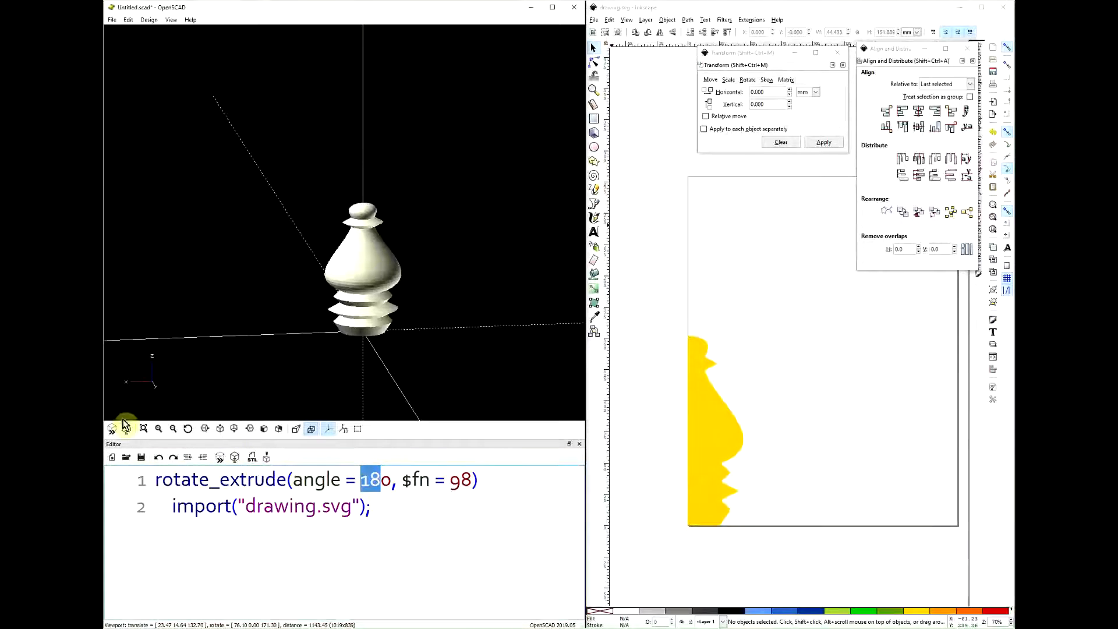
type("36")
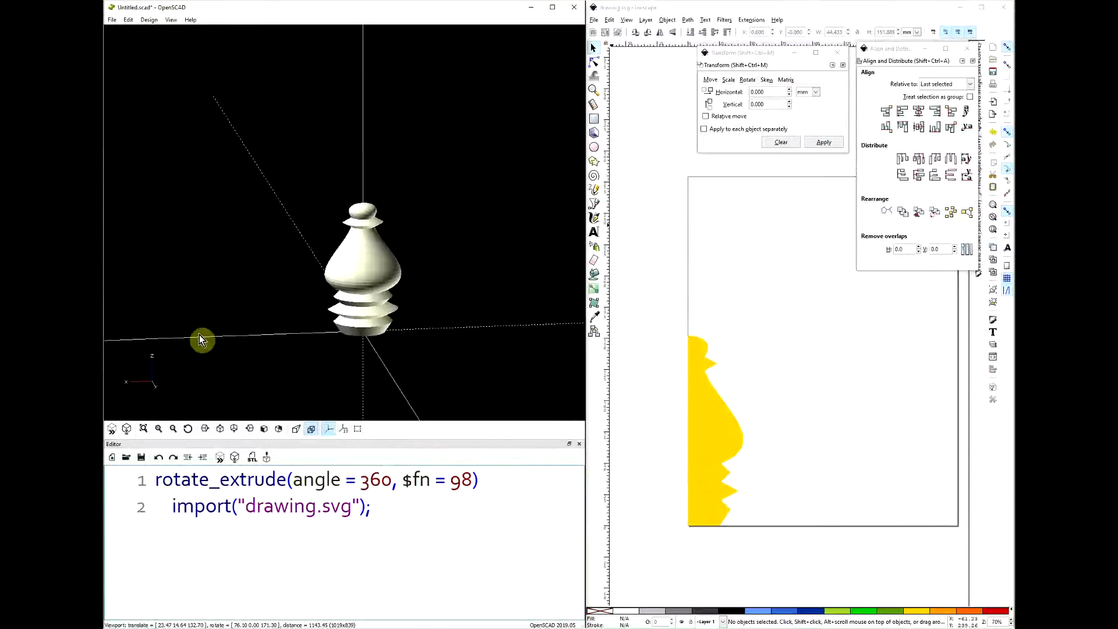
left_click_drag(242, 382, 321, 319)
scroll(354, 309, "up", 5)
left_click_drag(440, 305, 442, 284)
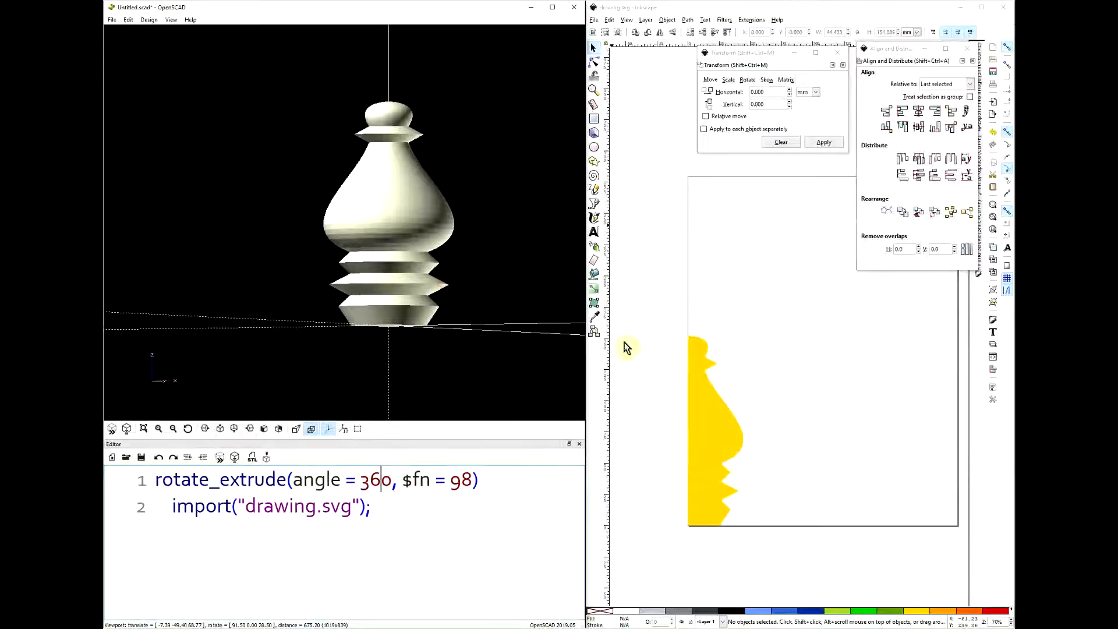
- Switch to Inkscape and delete the nodes of the profile's middle and lowest base ridges
left_click(700, 490)
scroll(722, 493, "up", 2, "ctrl")
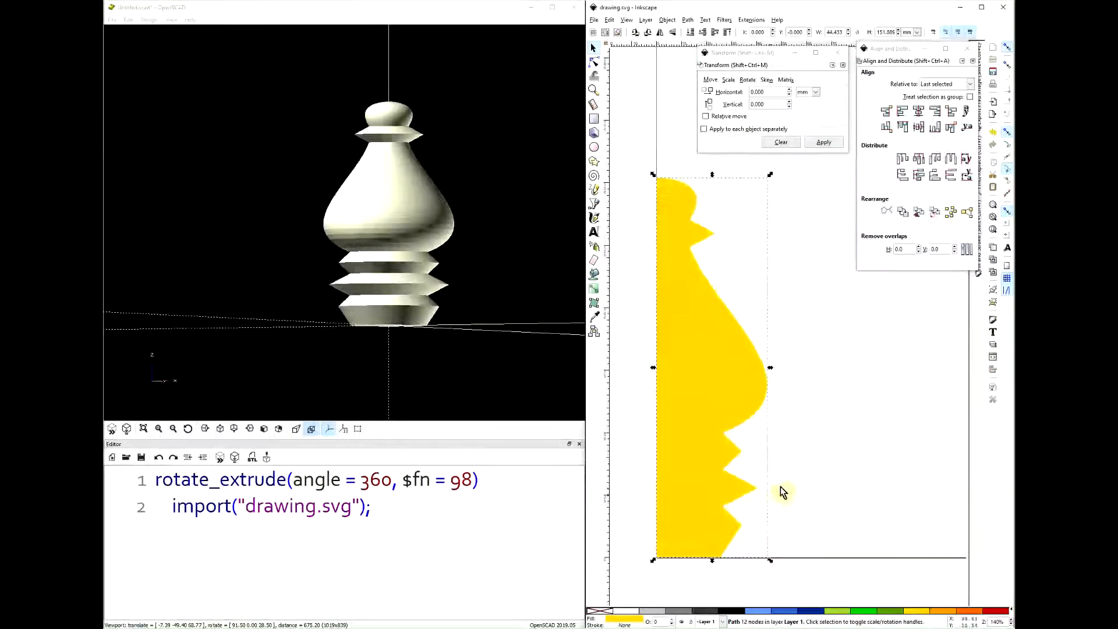
left_click(595, 64)
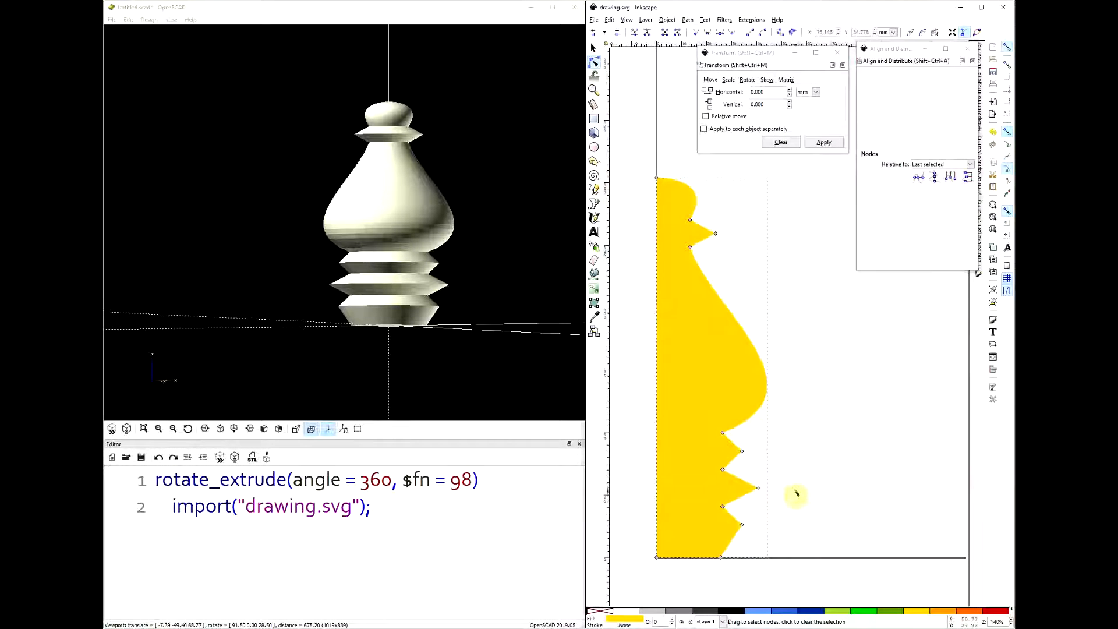
left_click_drag(786, 492, 616, 575)
left_click(830, 500)
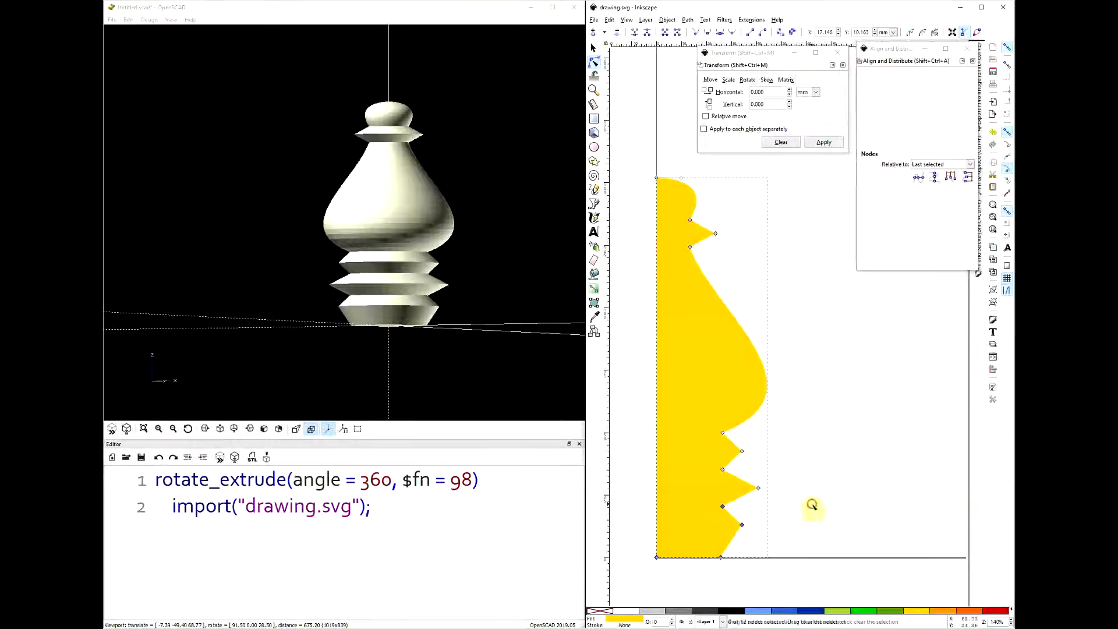
left_click_drag(773, 472, 717, 537)
key("Delete")
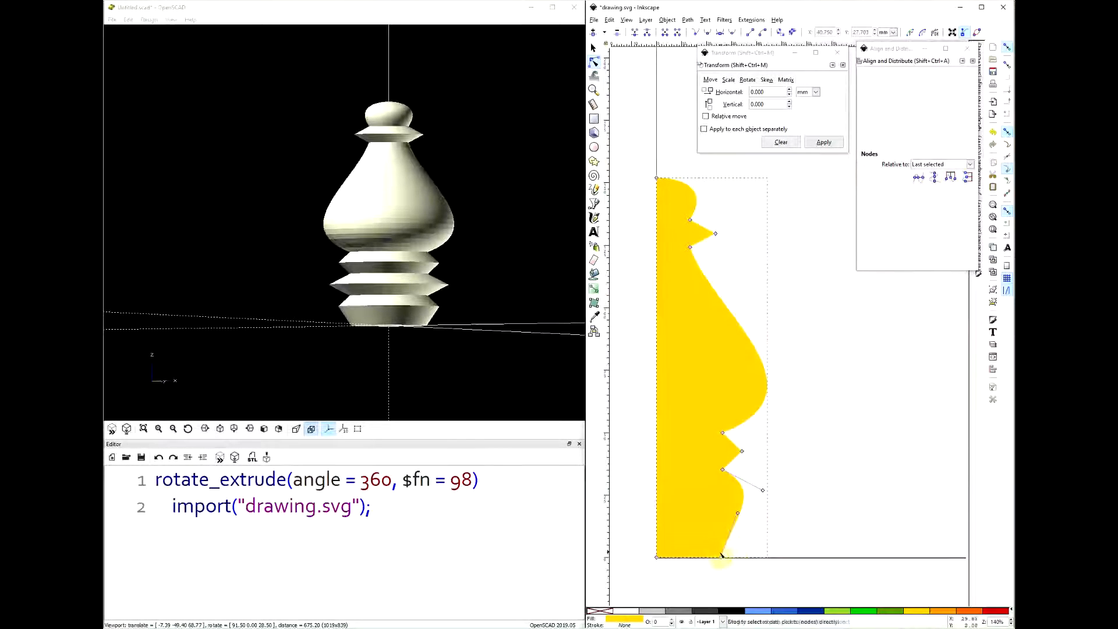
- Move the profile's two bottom nodes straight up to about Y 26.458 mm
left_click_drag(636, 532, 743, 579)
key("Up")
key("Up")
key("Up")
key("Up")
key("Up")
key("Up")
key("Up")
key("Up")
key("Up")
key("Up")
key("Up")
key("Up")
key("Up")
key("Up")
key("Up")
key("Up")
key("Up")
key("Up")
key("Up")
key("Up")
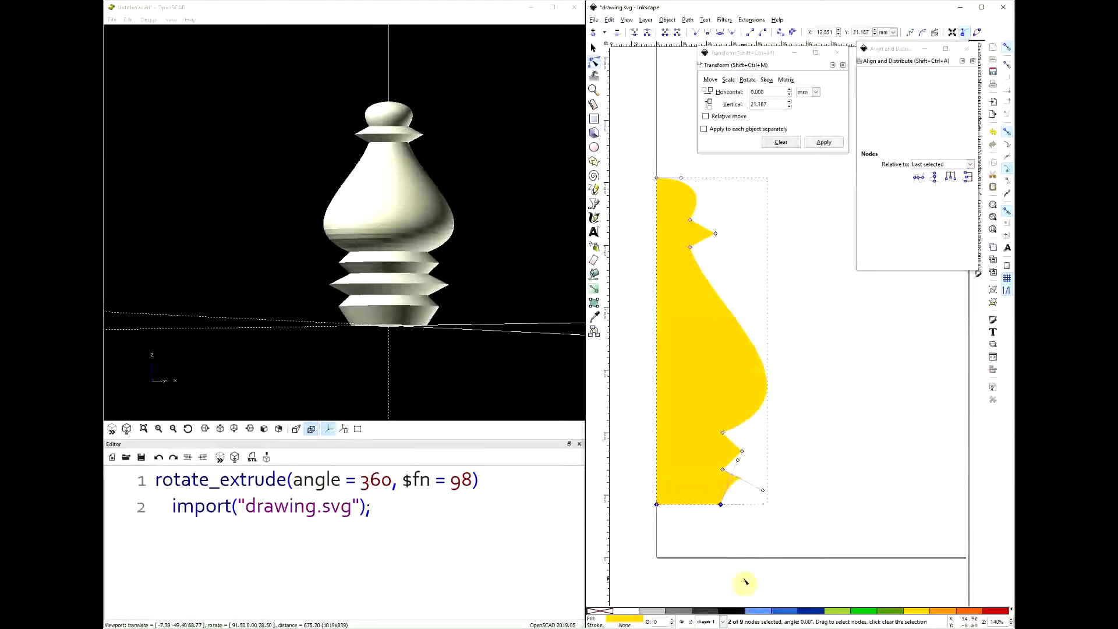
key("Up")
key("Up")
key("Up")
key("Up")
key("Up")
key("Up")
key("Up")
key("Up")
left_click(854, 465)
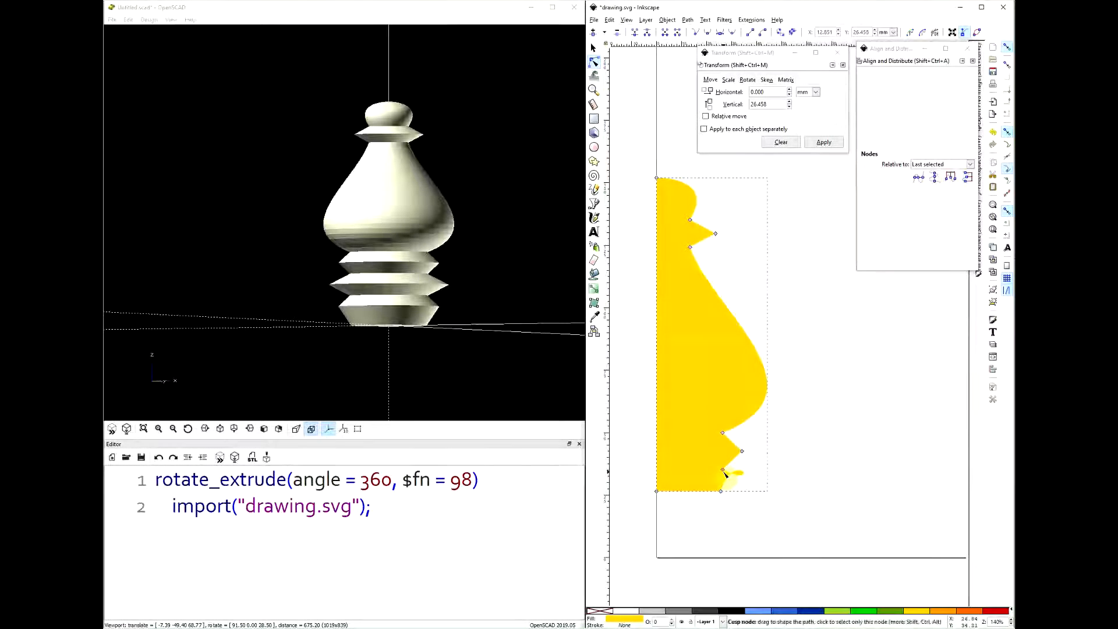
- Remove the leftover node below the remaining base ridge and make the surrounding nodes cusps for a straight lower edge
left_click(724, 471)
left_click_drag(758, 438, 705, 516)
left_click(696, 34)
left_click(901, 412)
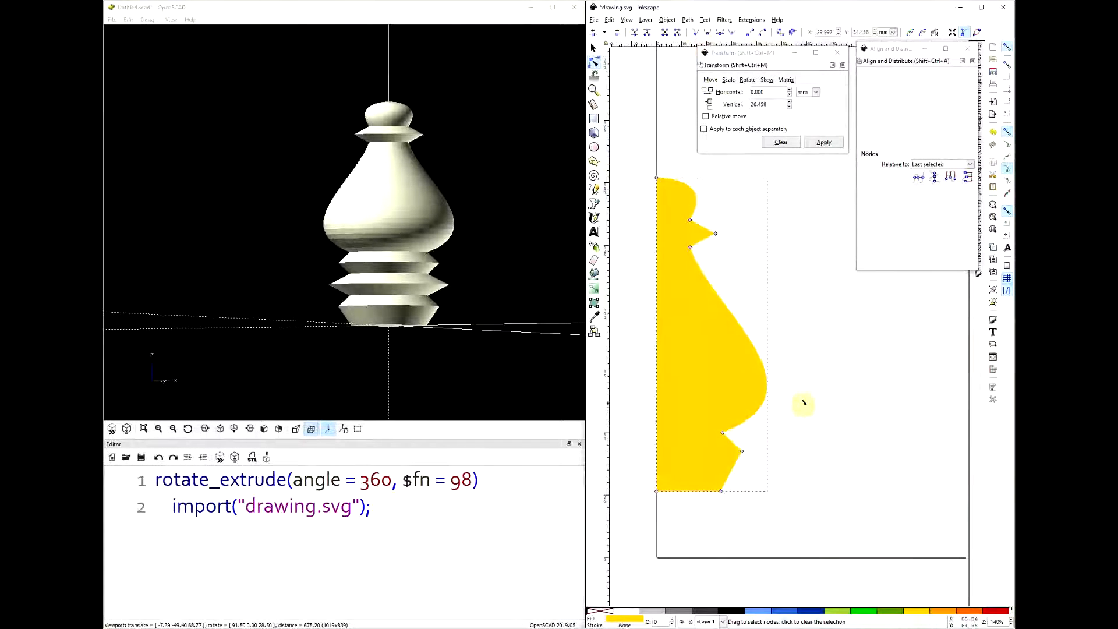
- Move the whole shortened profile to vertical 0 mm and save the drawing
left_click(798, 278)
left_click(593, 48)
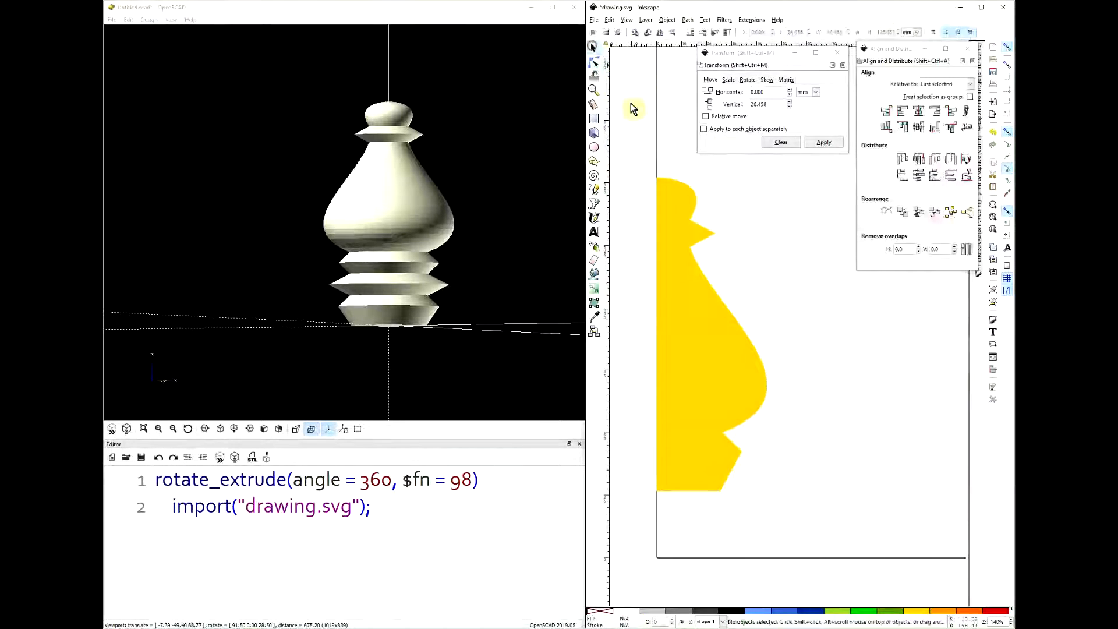
left_click(707, 323)
left_click(766, 104)
type("0")
left_click(823, 142)
left_click(711, 162)
key("ctrl+s")
- Switch to OpenSCAD, preview the solid revolved from the shortened profile and orbit around it
left_click(379, 124)
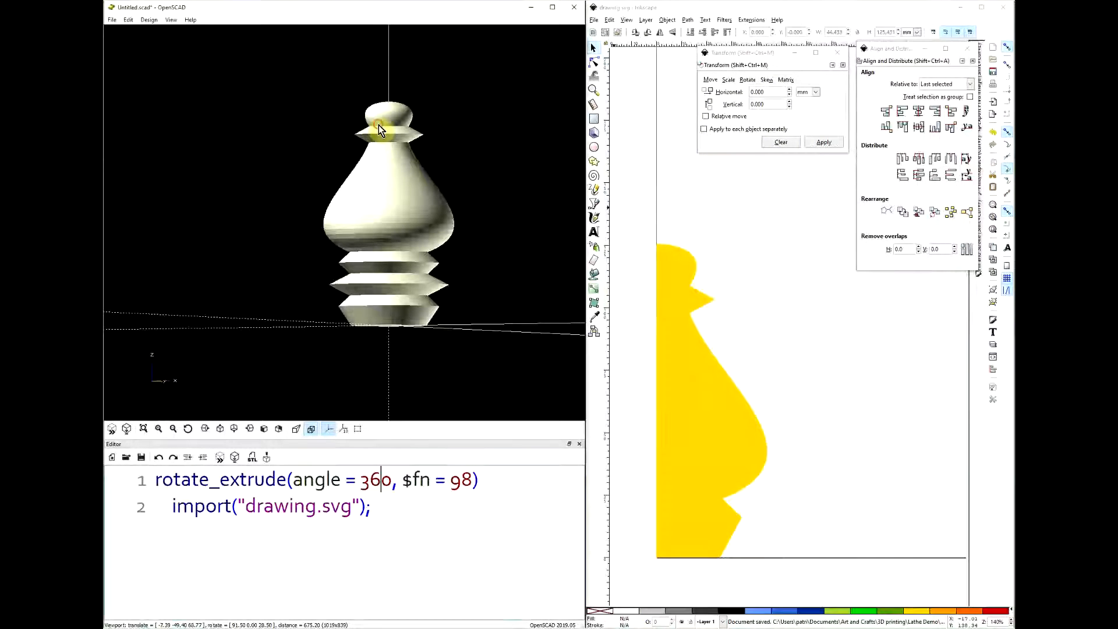
key("F5")
left_click_drag(398, 169, 527, 308)
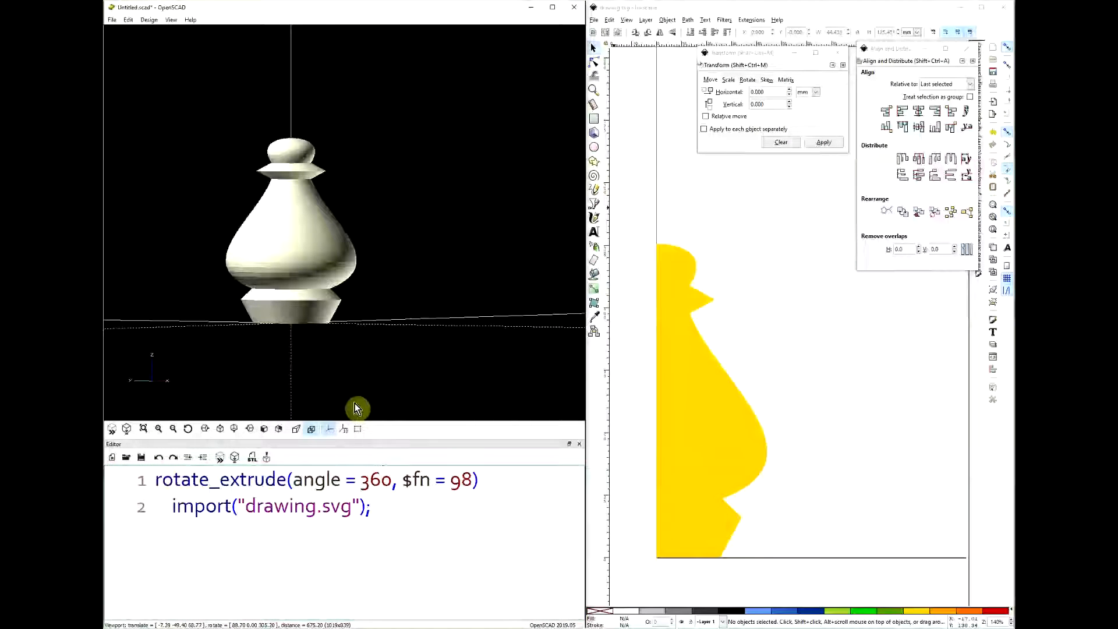